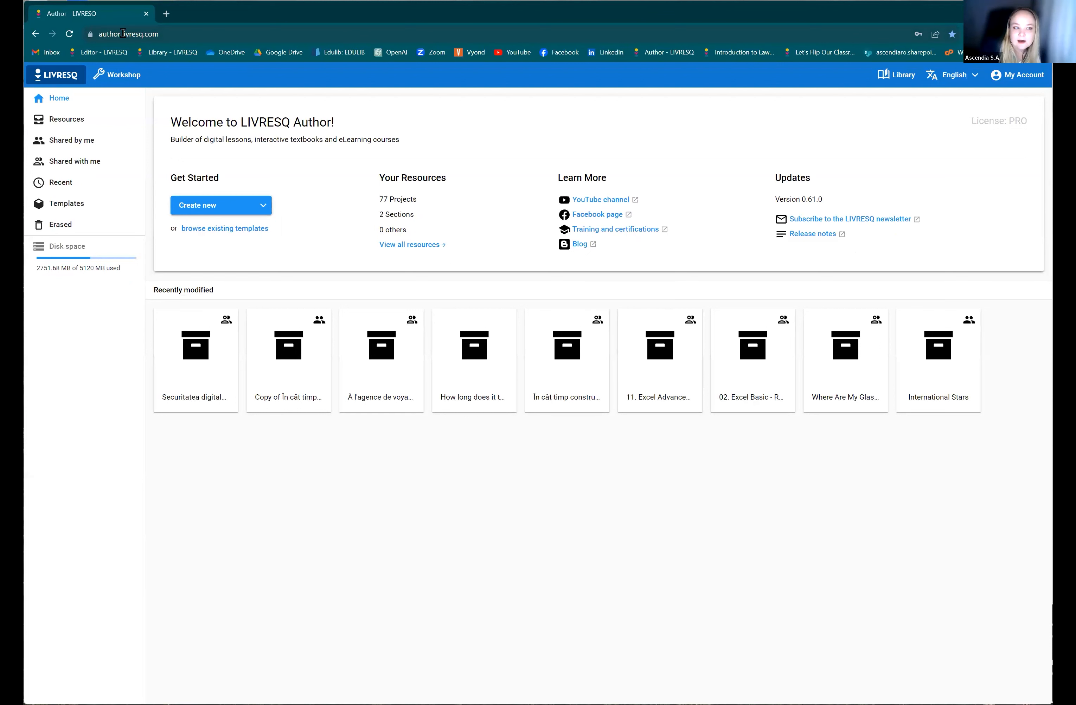
pyautogui.click(146, 35)
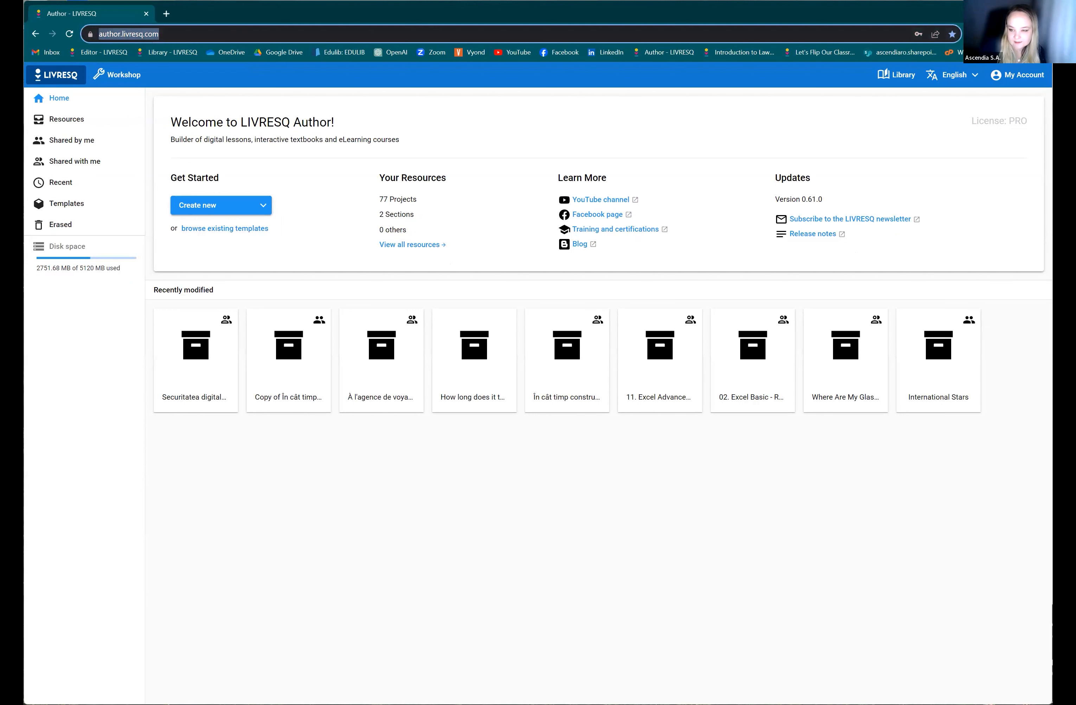
pyautogui.hotkey('alt', 'Tab')
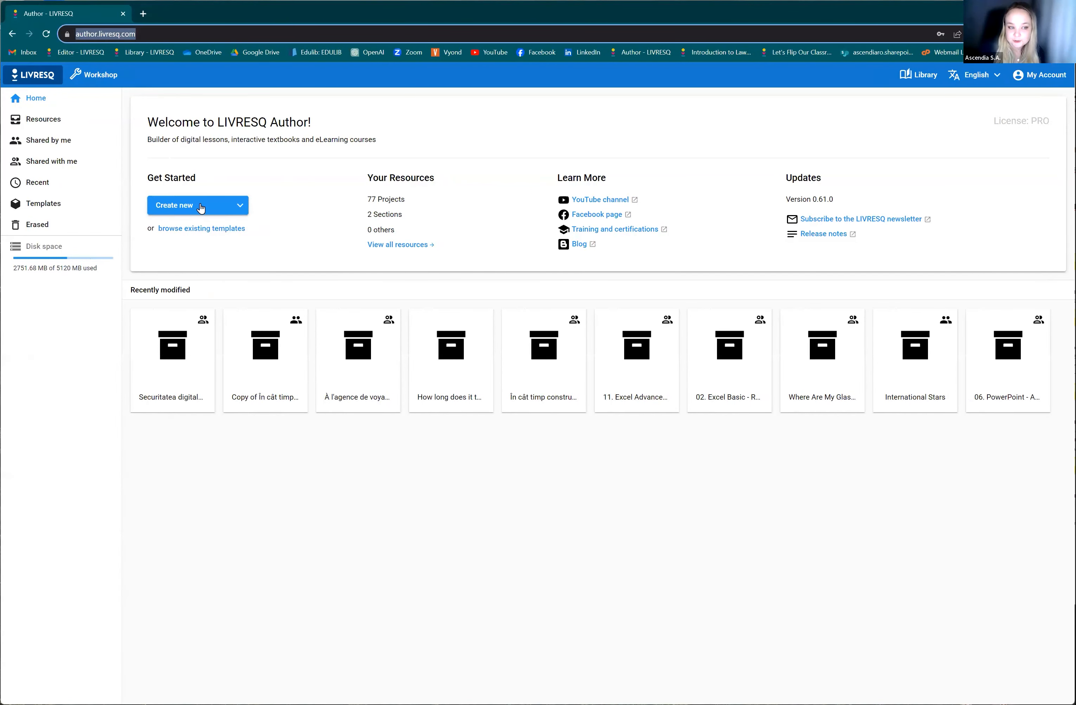
# Create a new blank project and open its first section for editing.
pyautogui.click(200, 209)
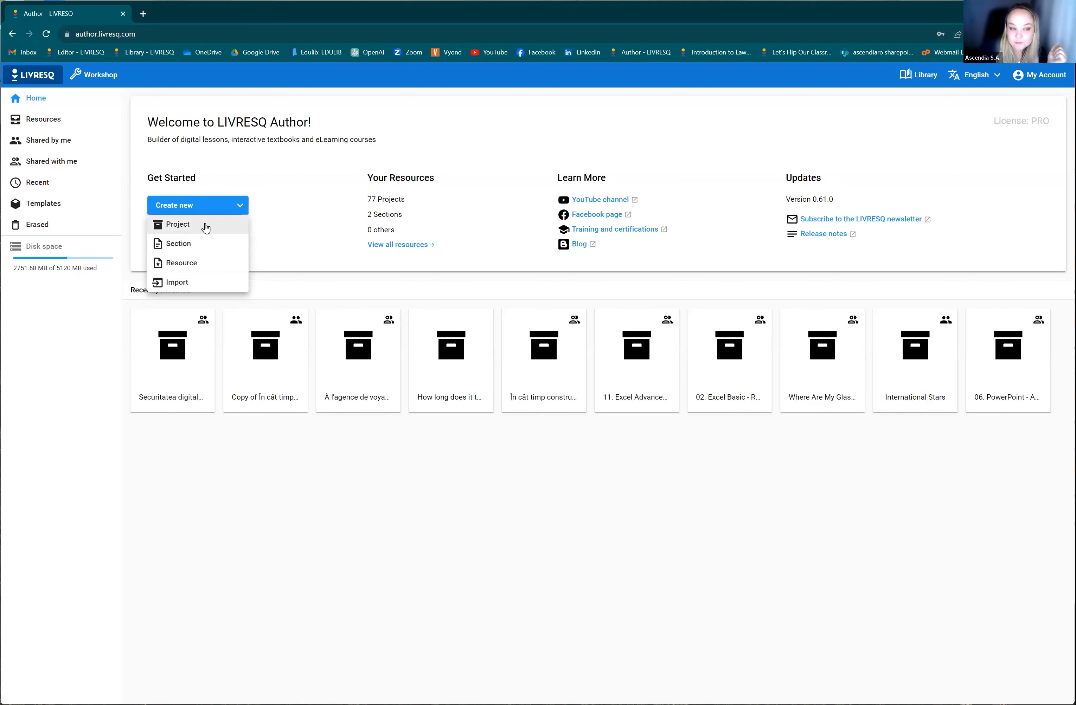
pyautogui.click(206, 227)
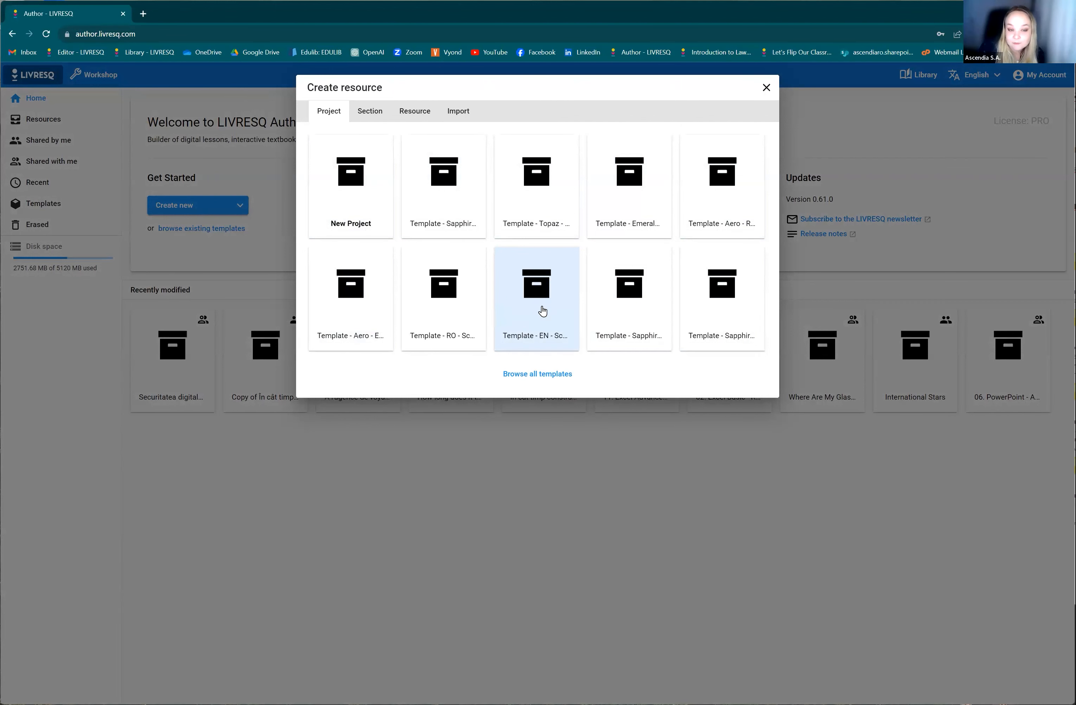
pyautogui.click(367, 215)
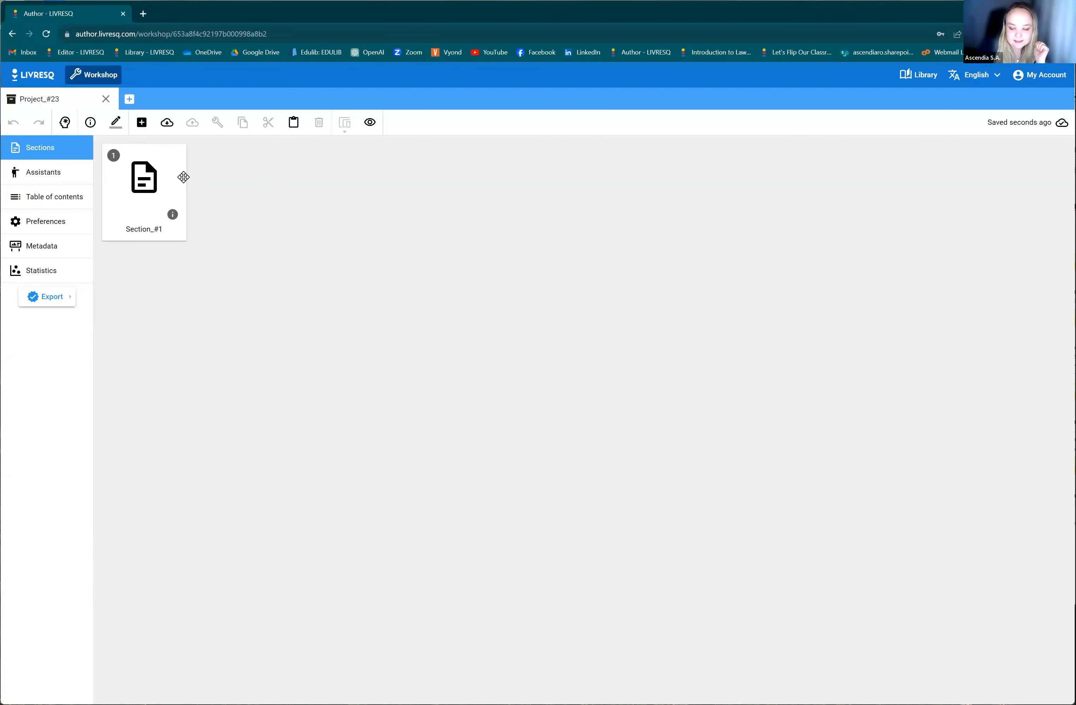
pyautogui.click(152, 177)
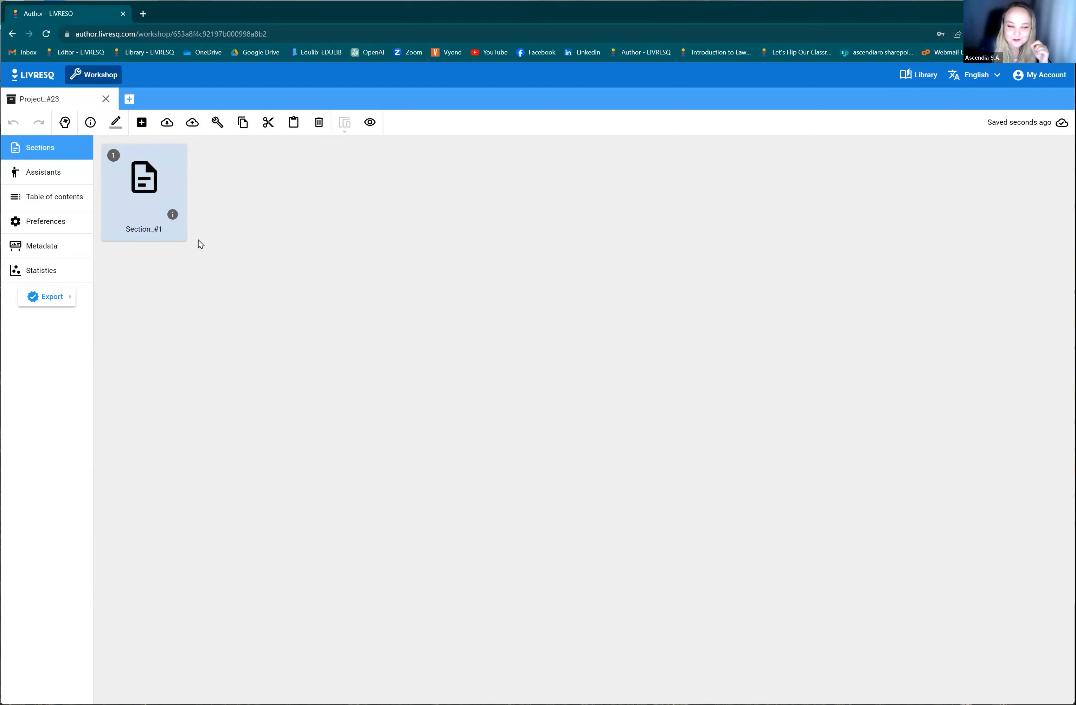
pyautogui.doubleClick(147, 184)
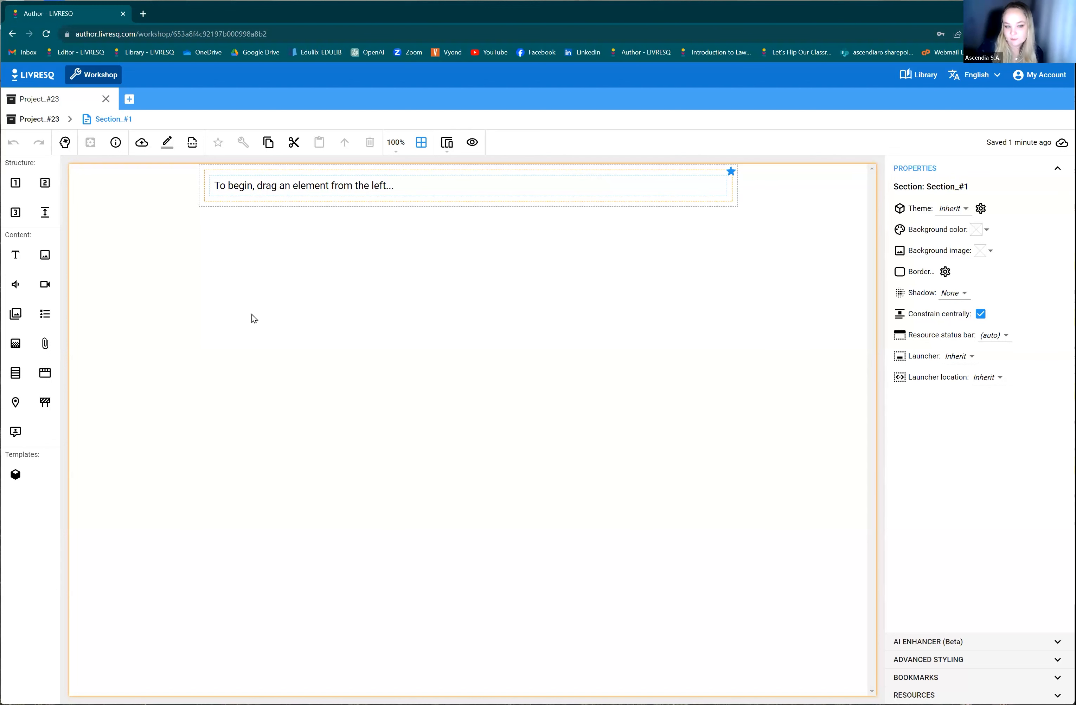
# Select the starter text's cell, its row and the whole section in turn to compare their properties.
pyautogui.click(291, 207)
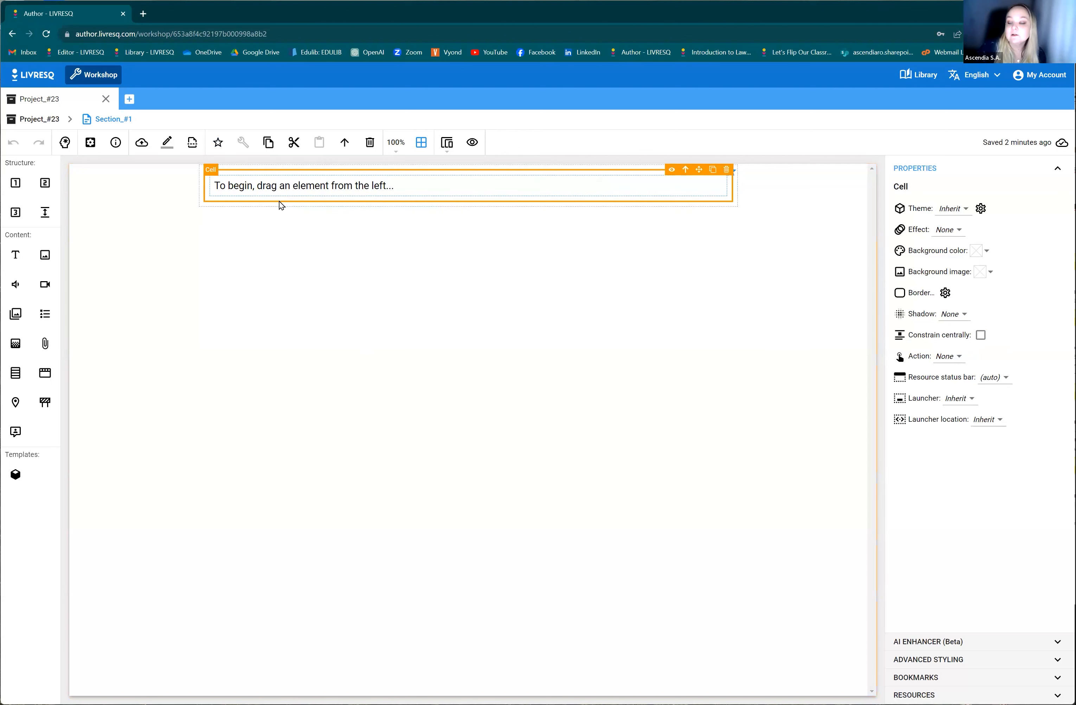
pyautogui.click(279, 204)
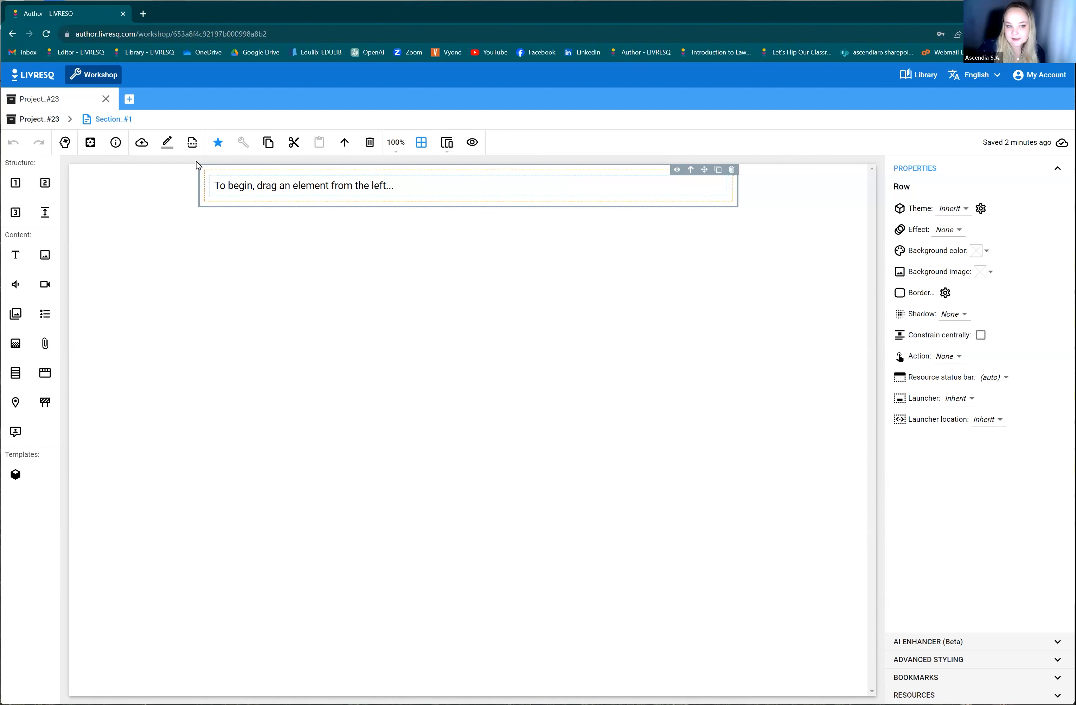
pyautogui.click(204, 195)
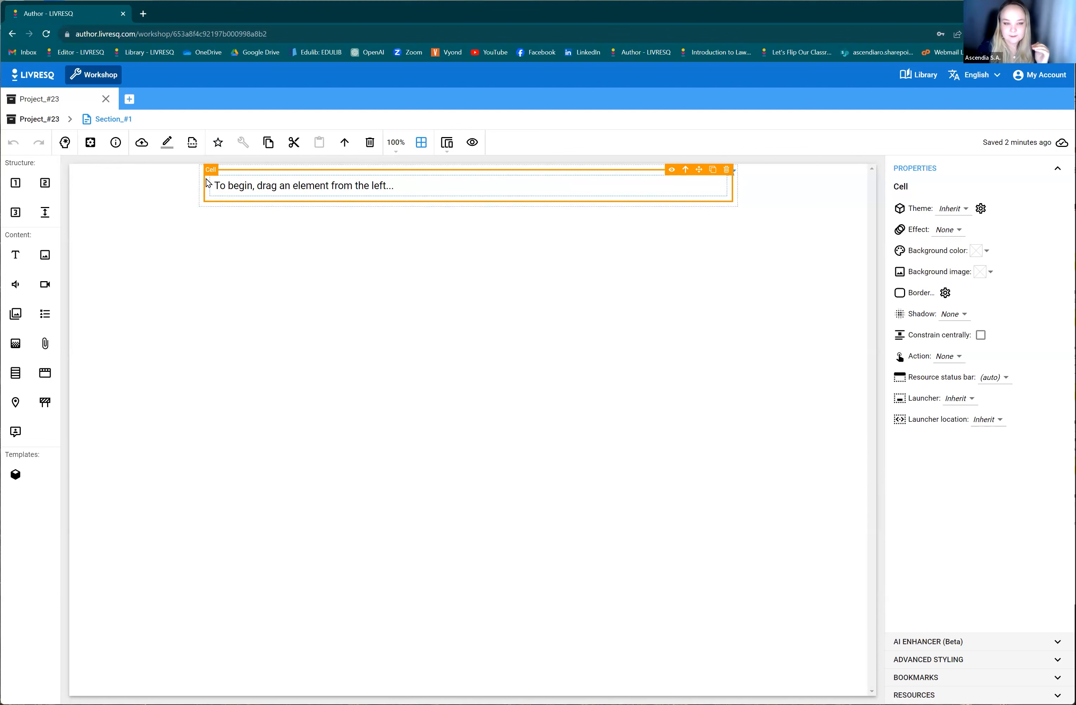
pyautogui.click(169, 221)
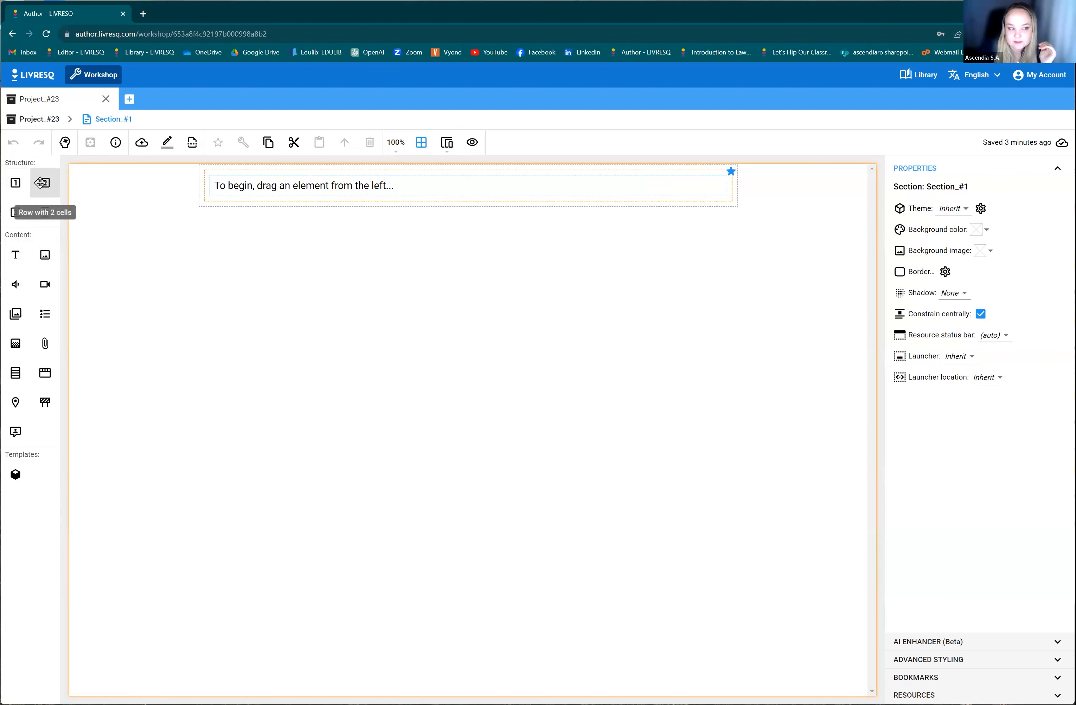
# Add a row with 2 cells beneath the starter text row.
pyautogui.moveTo(38, 183); pyautogui.dragTo(223, 220)
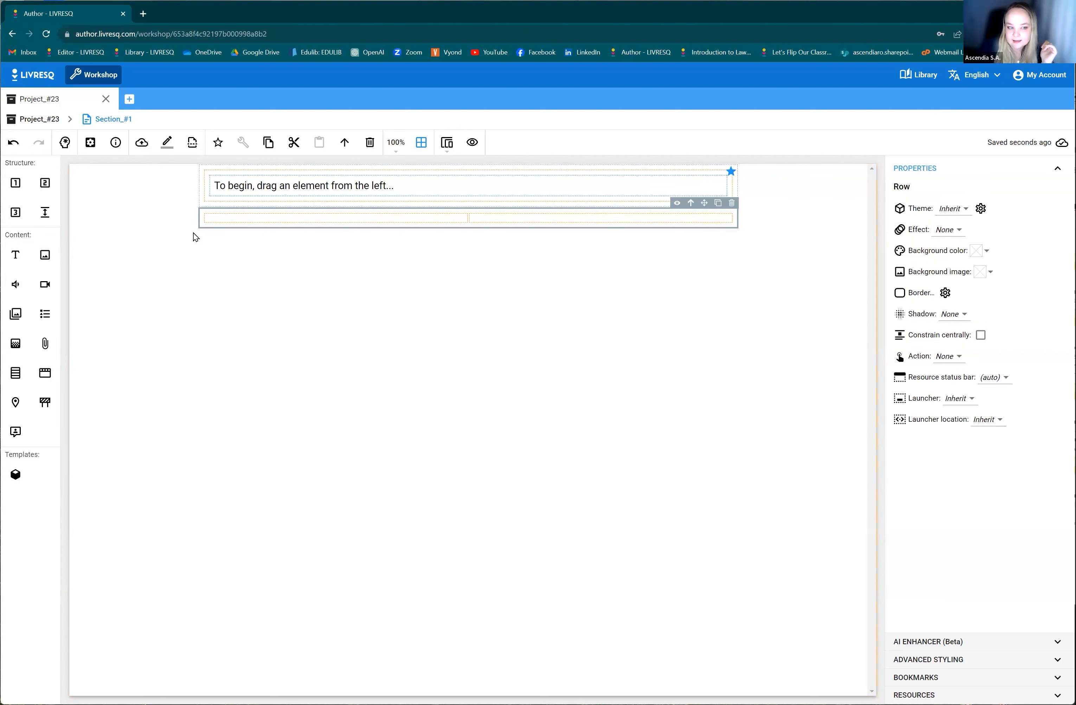
# Duplicate cells in the new two-cell row three times so that it holds five cells.
pyautogui.click(295, 218)
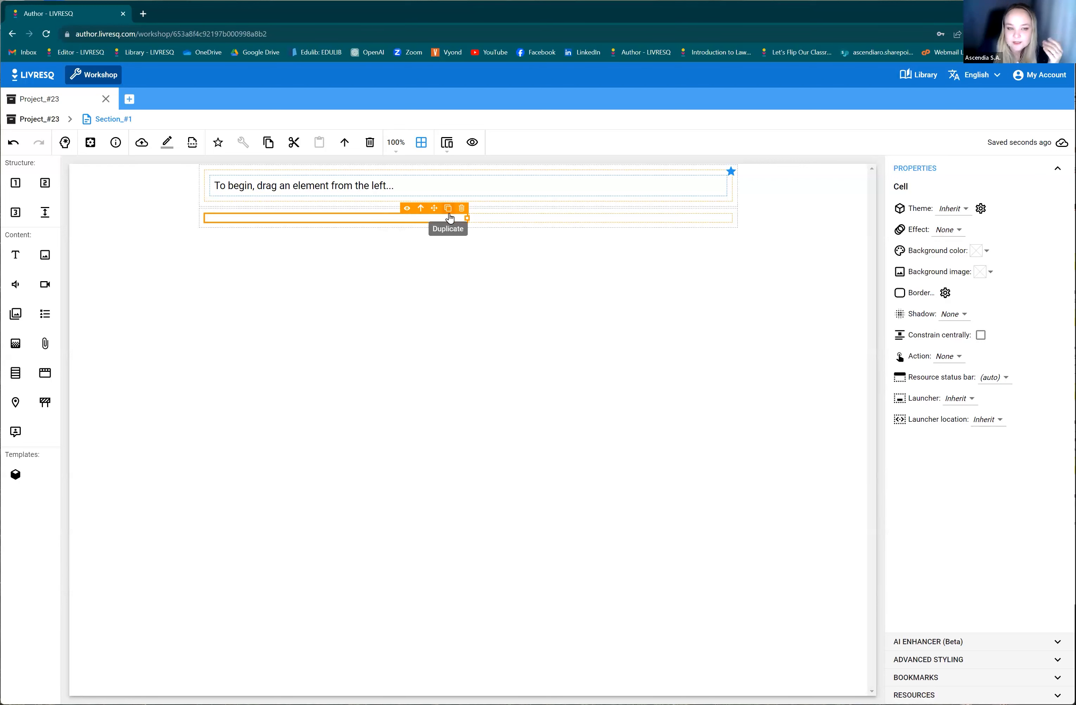
pyautogui.click(448, 218)
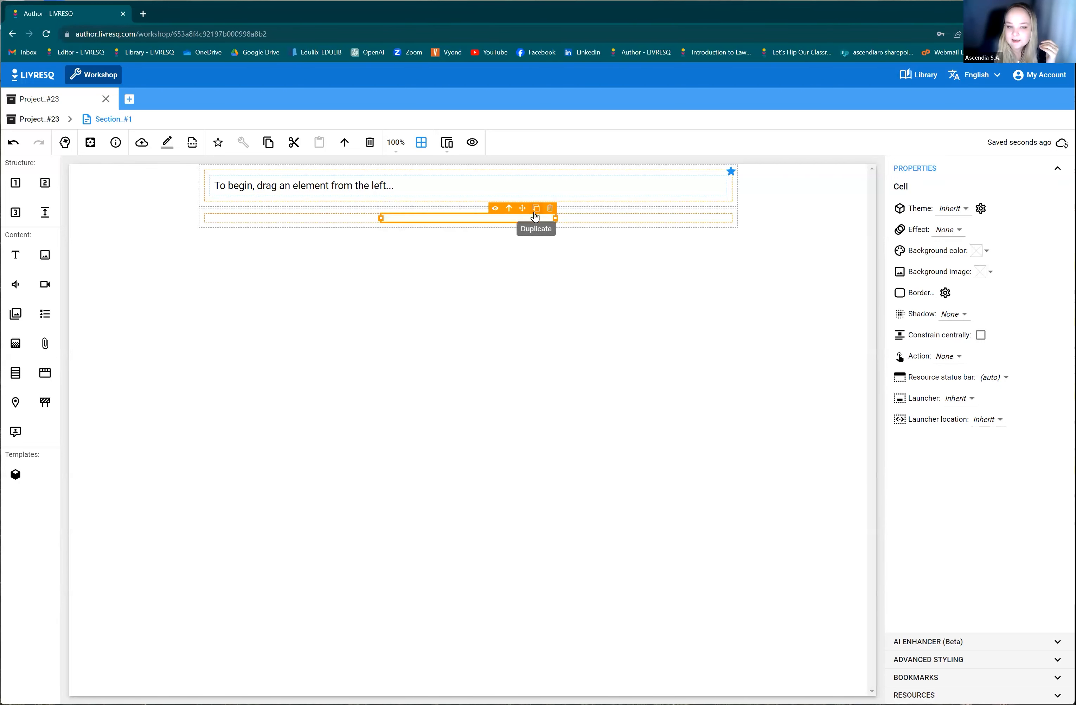
pyautogui.click(535, 217)
pyautogui.click(579, 208)
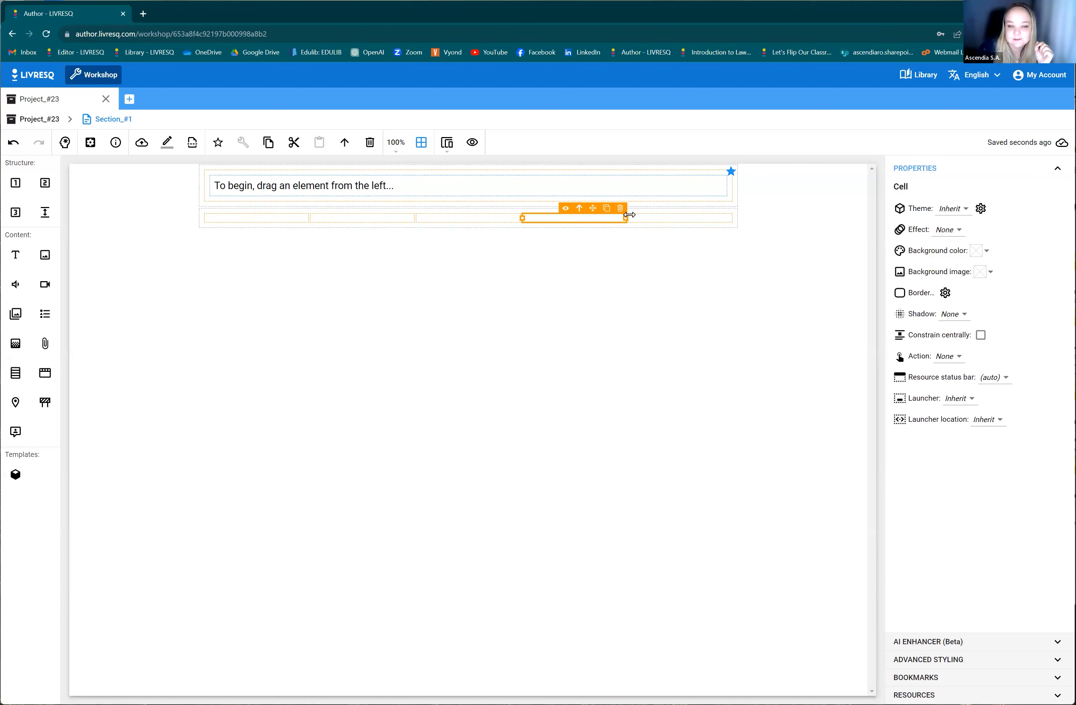
# Delete the three extra cells from the lower row, leaving two equal cells.
pyautogui.click(620, 209)
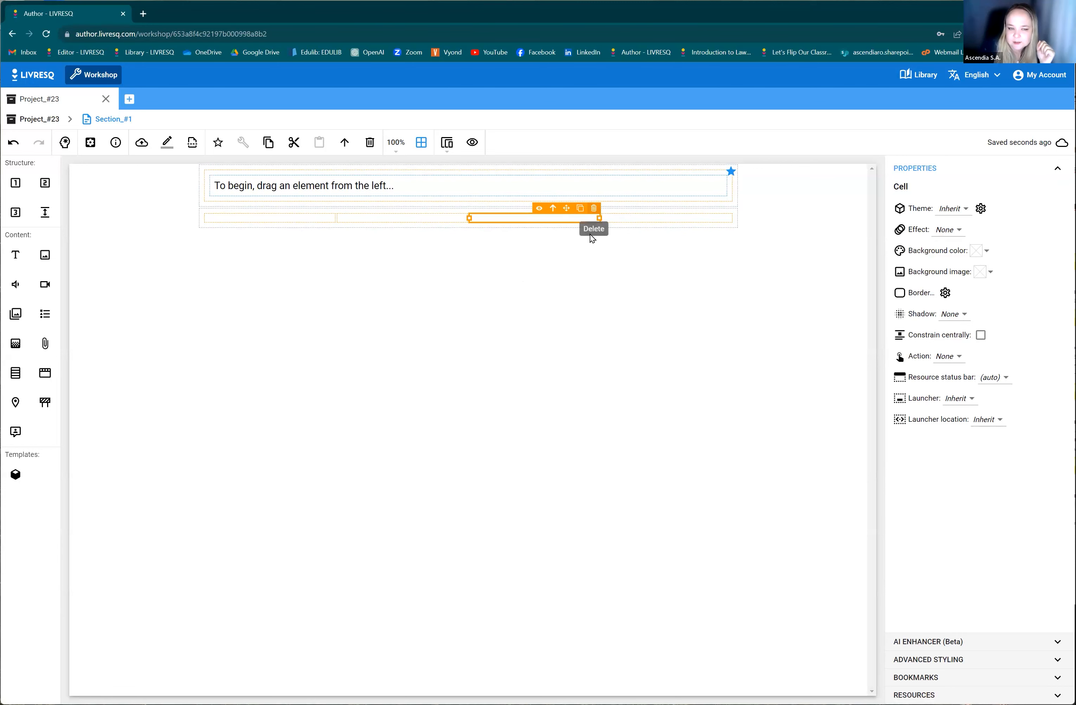
pyautogui.click(594, 209)
pyautogui.click(549, 209)
pyautogui.click(267, 208)
pyautogui.click(247, 202)
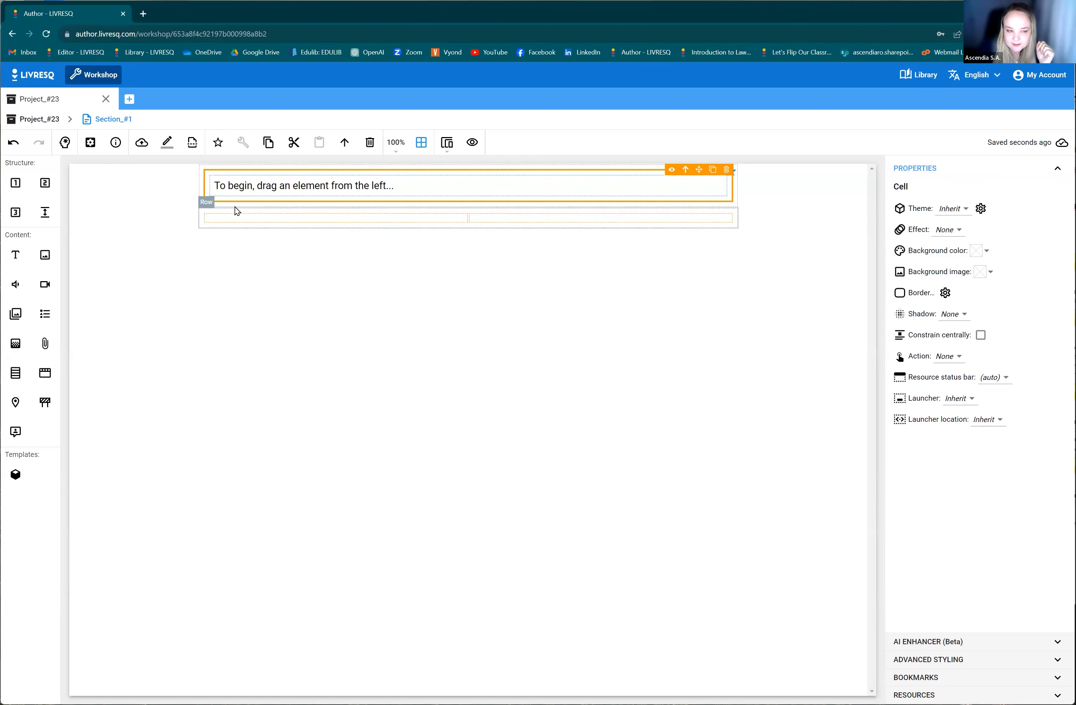
pyautogui.click(238, 215)
pyautogui.click(475, 225)
pyautogui.click(470, 220)
pyautogui.click(438, 219)
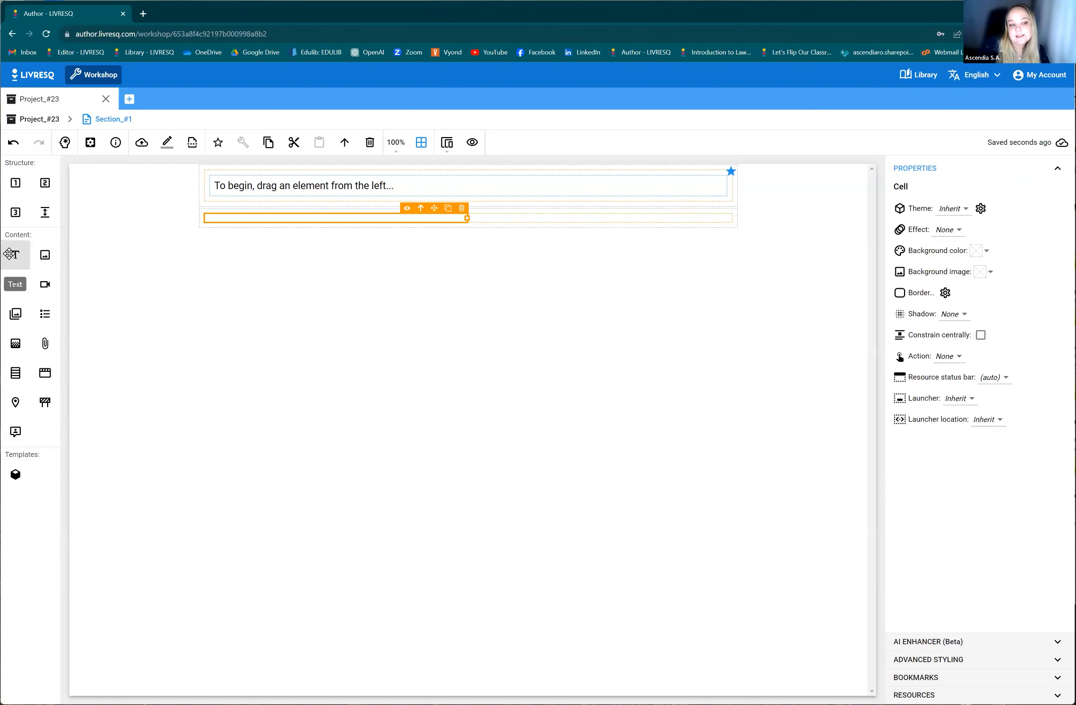
# Add a text element to the lower row's left cell and an image element to its right cell.
pyautogui.moveTo(12, 257); pyautogui.dragTo(238, 219)
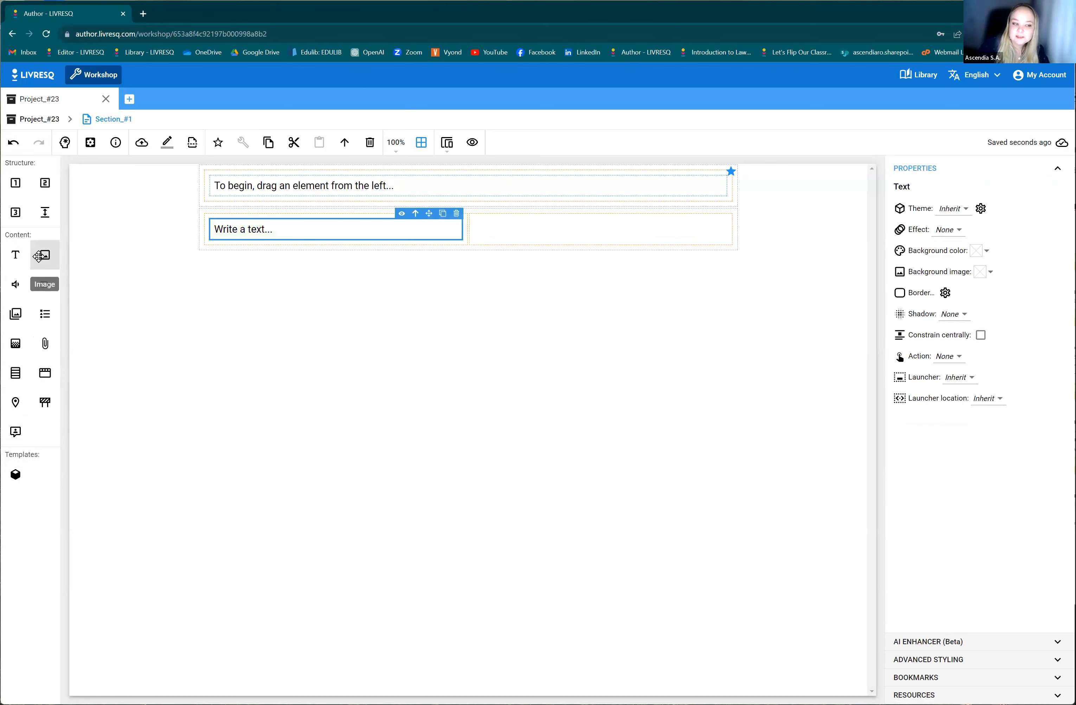
pyautogui.moveTo(44, 259); pyautogui.dragTo(501, 228)
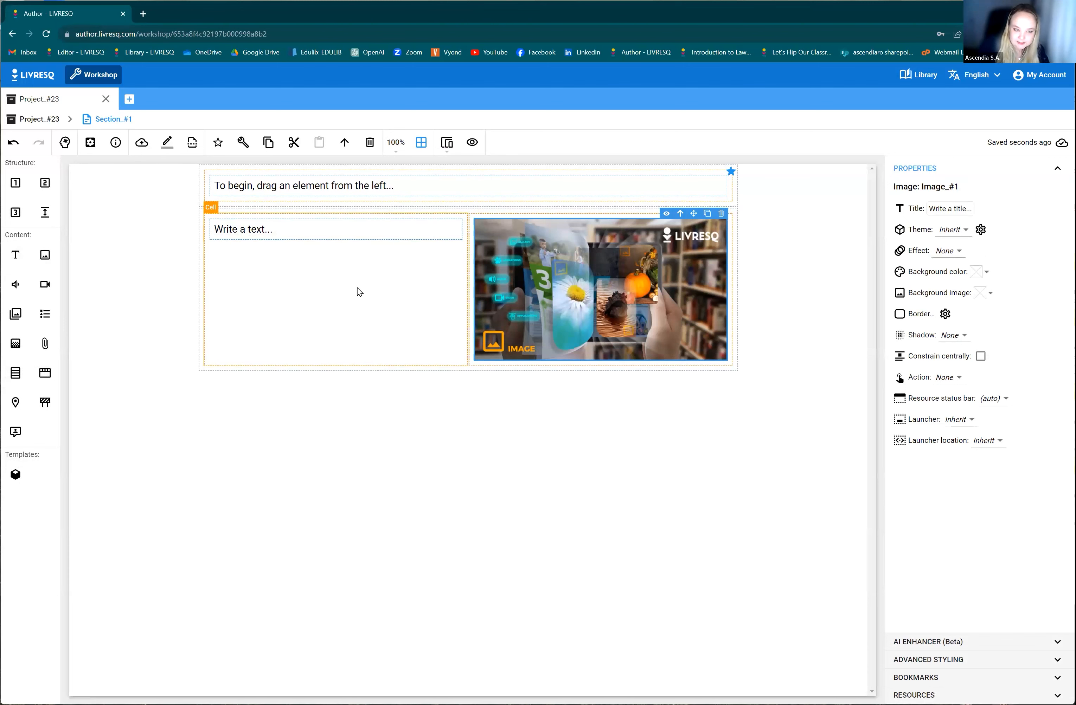
# Add a gallery element below the text in the lower row's left cell.
pyautogui.click(288, 298)
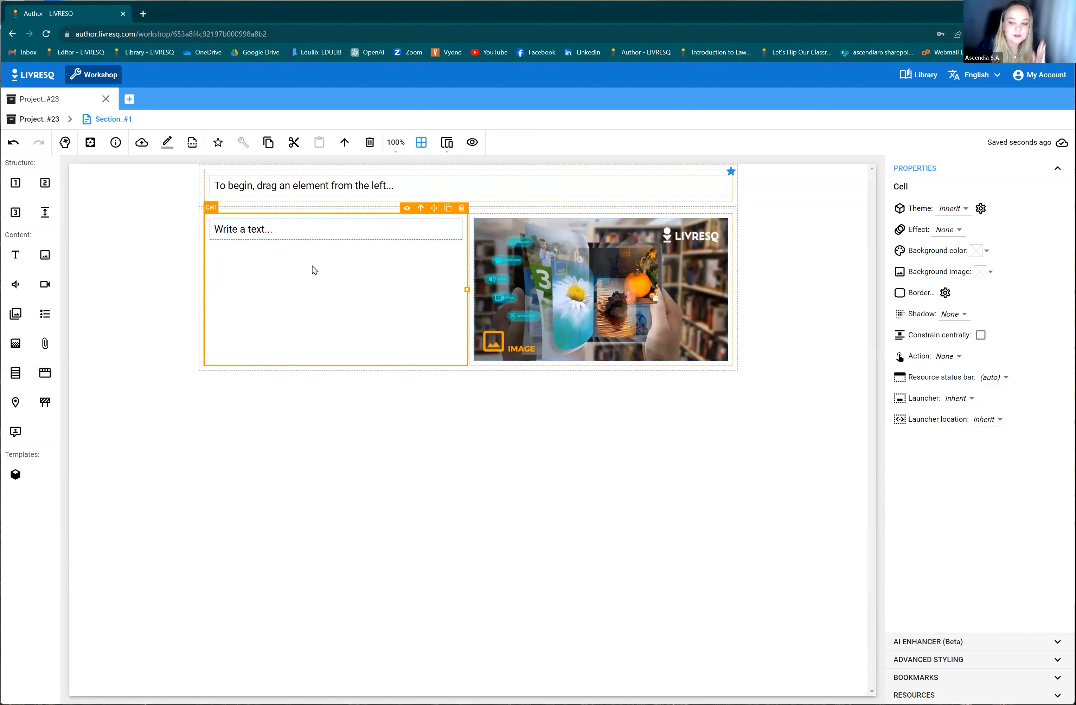
pyautogui.click(607, 284)
pyautogui.click(360, 295)
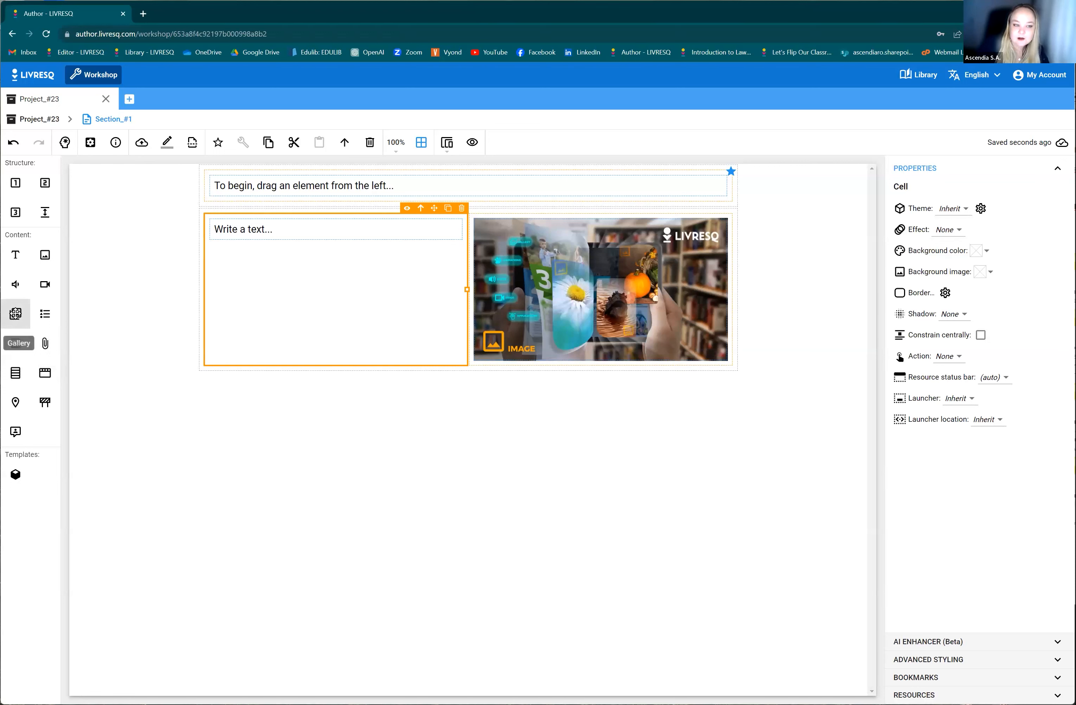
pyautogui.moveTo(15, 314); pyautogui.dragTo(278, 357)
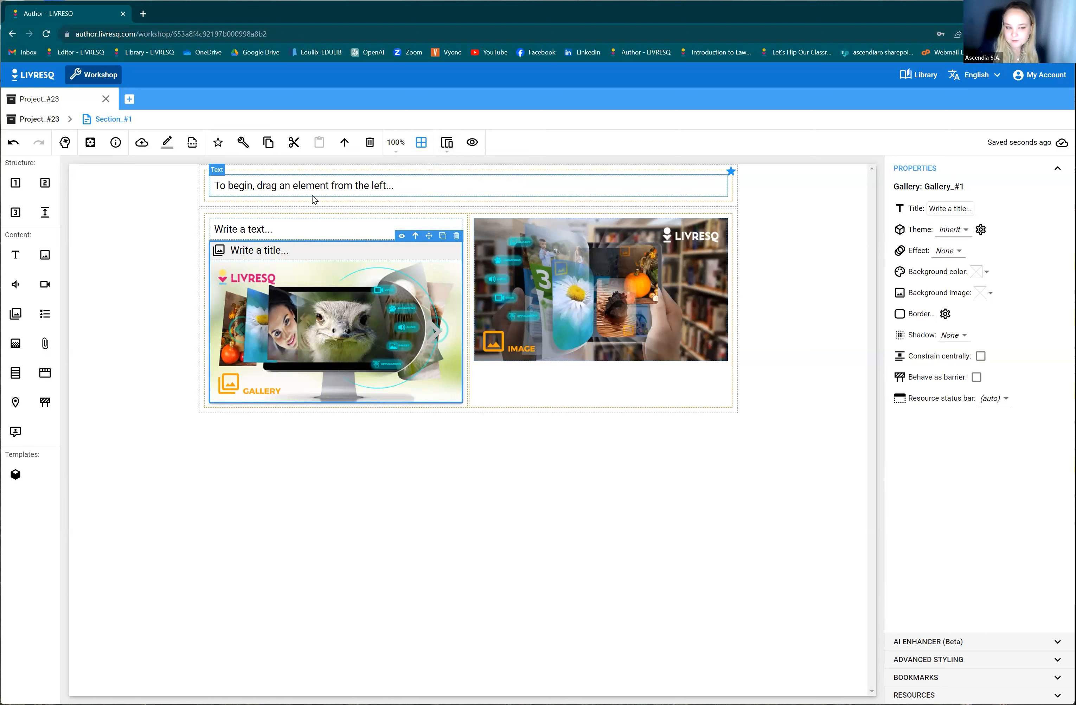
pyautogui.click(250, 190)
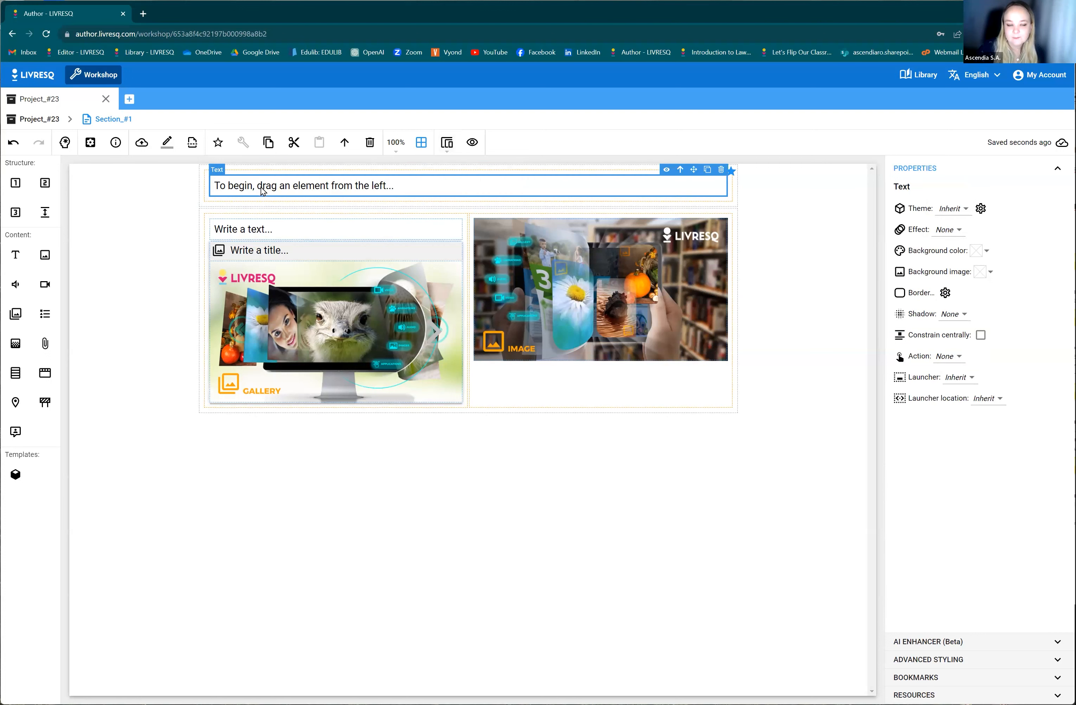
pyautogui.click(284, 315)
pyautogui.click(553, 259)
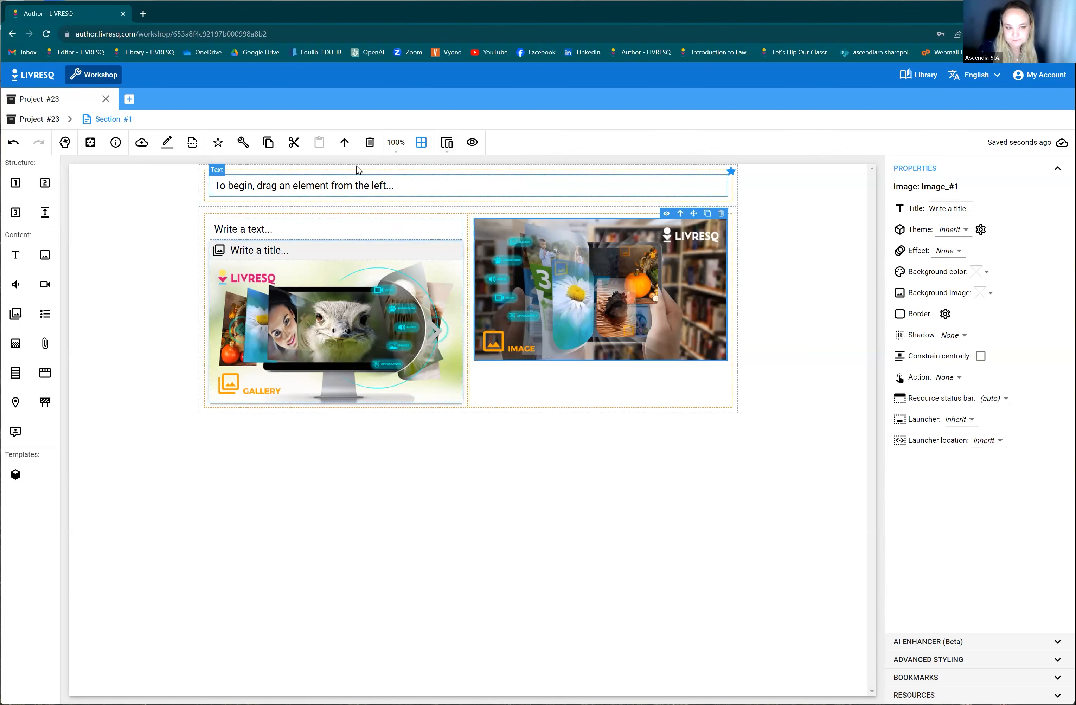
# Preview the section in view mode on a simulated 360px phone, and return to editing with the dynamic screen.
pyautogui.click(445, 146)
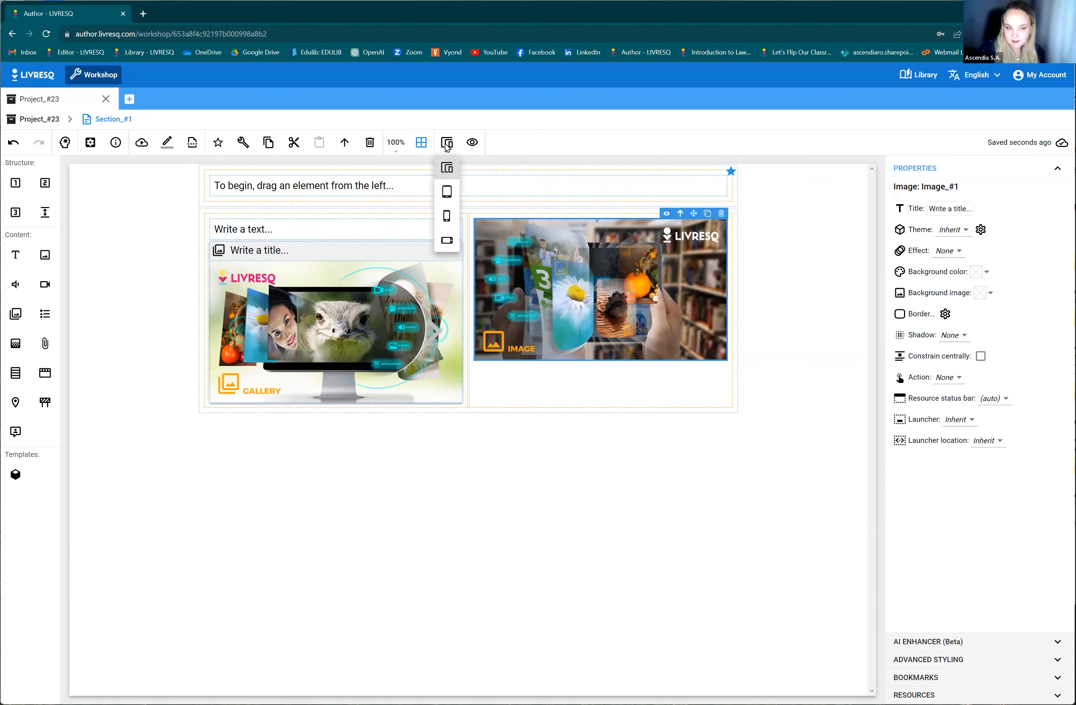
pyautogui.click(446, 218)
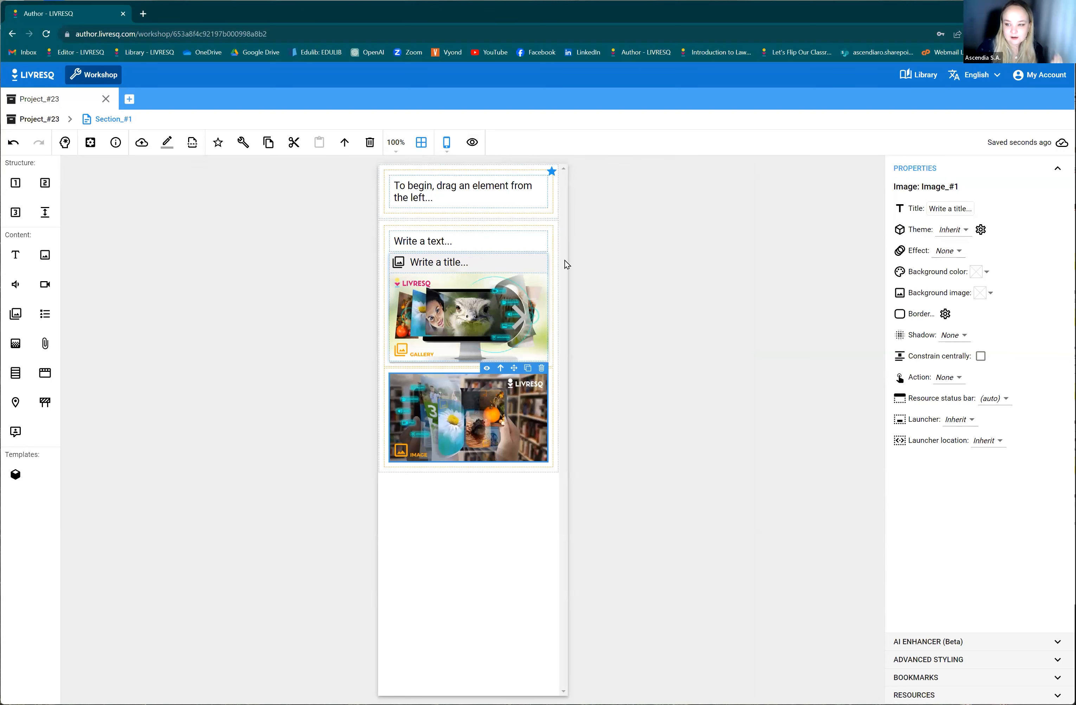
pyautogui.click(471, 144)
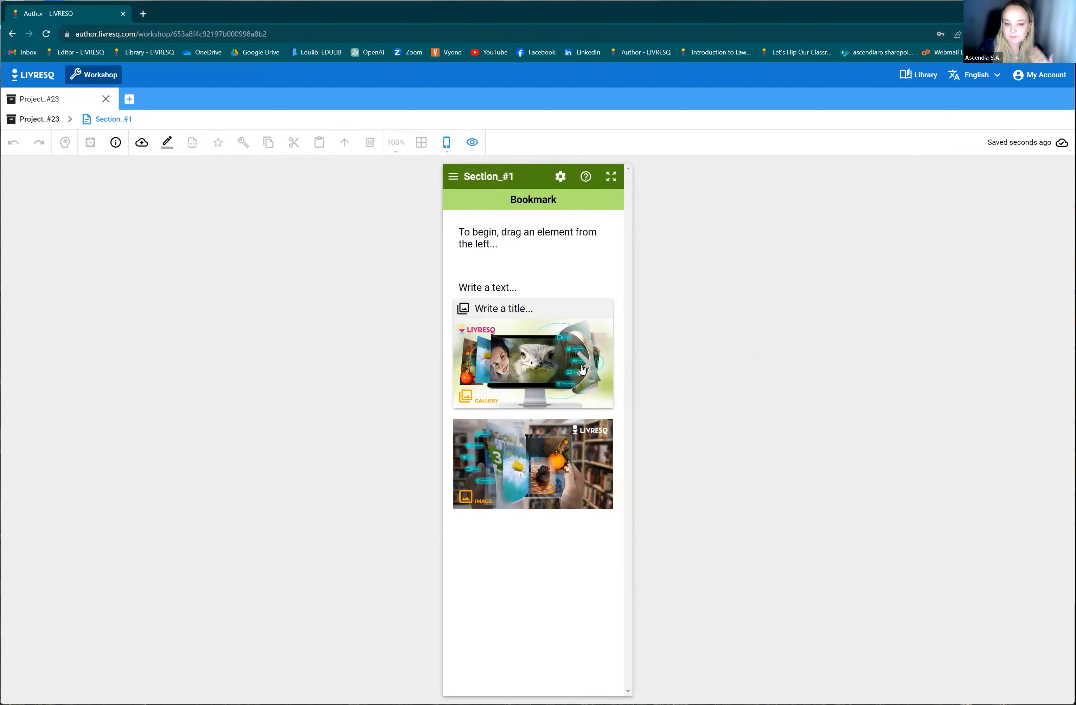
pyautogui.click(465, 145)
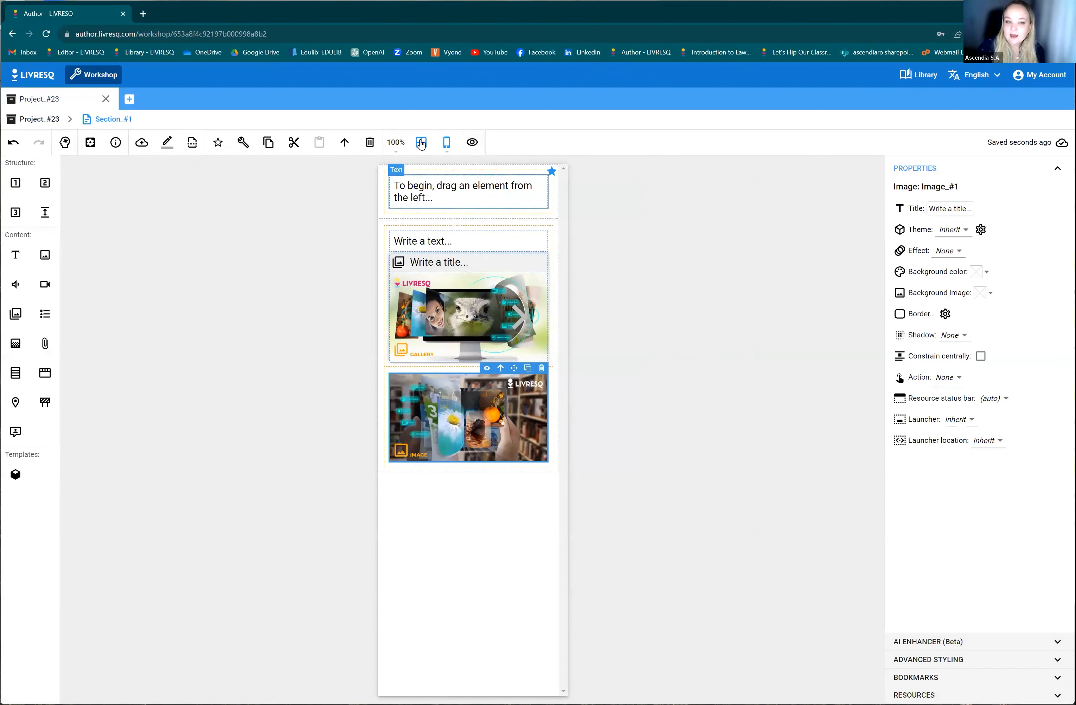
pyautogui.click(444, 144)
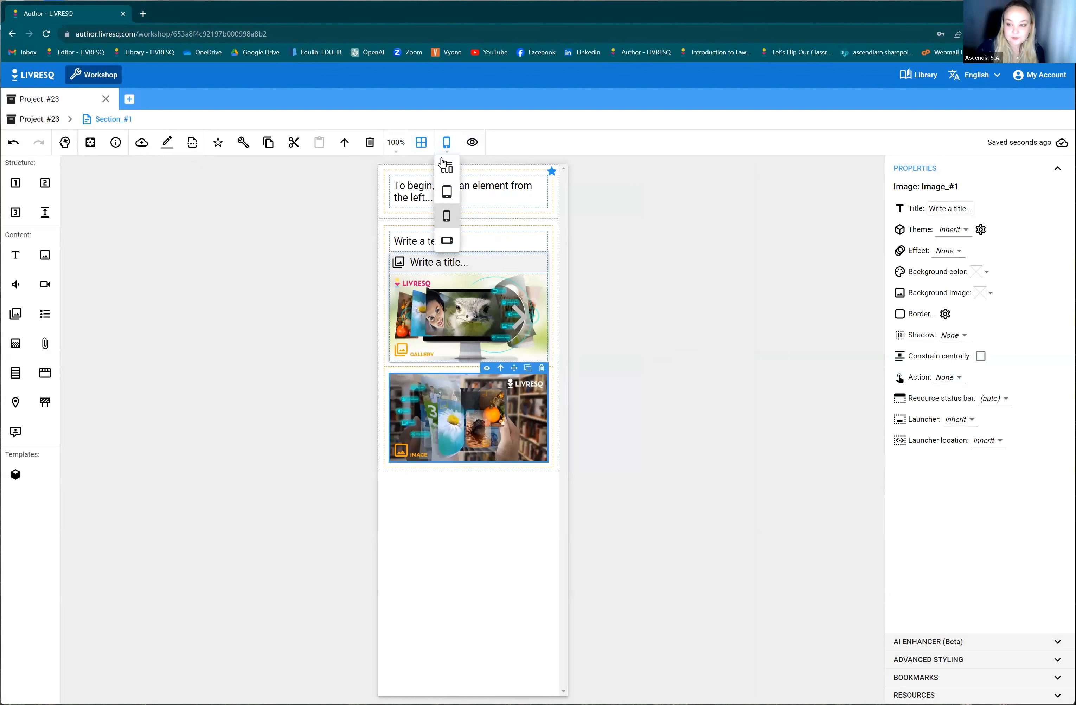
pyautogui.click(446, 168)
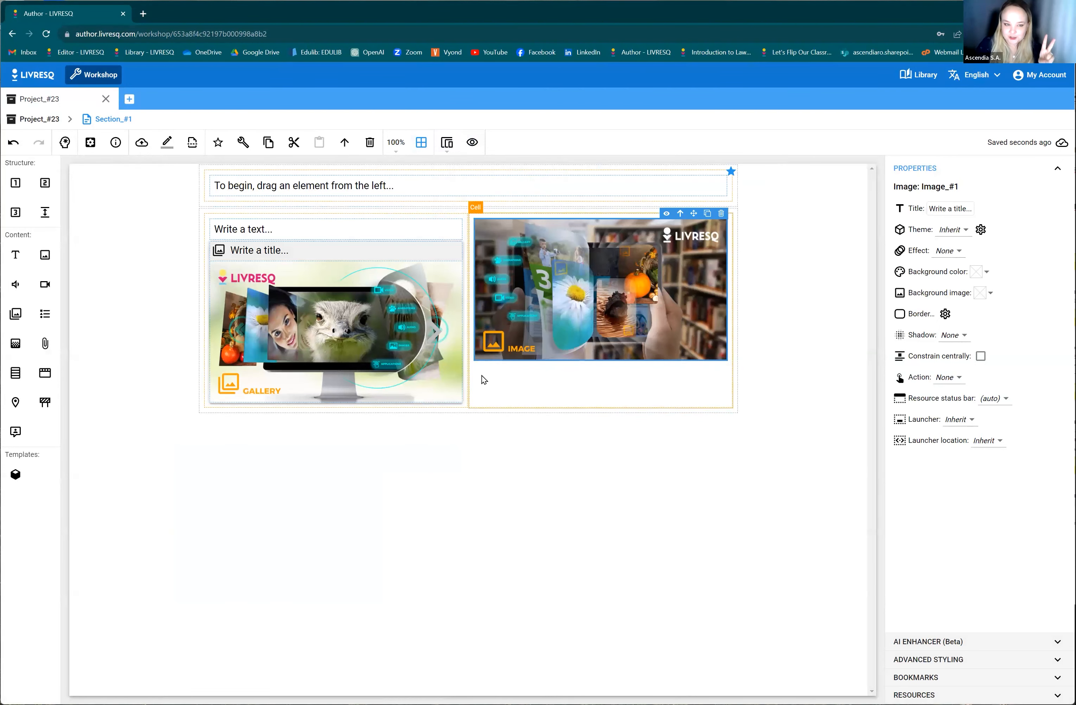
pyautogui.click(330, 211)
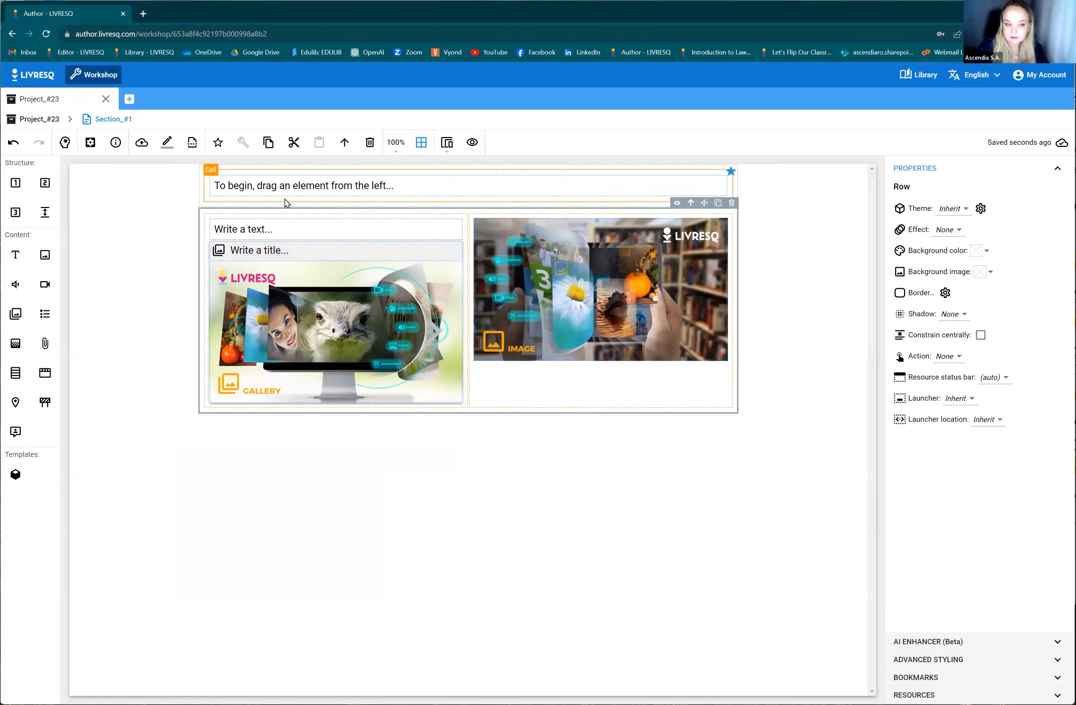
pyautogui.click(274, 204)
pyautogui.click(260, 201)
pyautogui.click(260, 221)
pyautogui.click(258, 201)
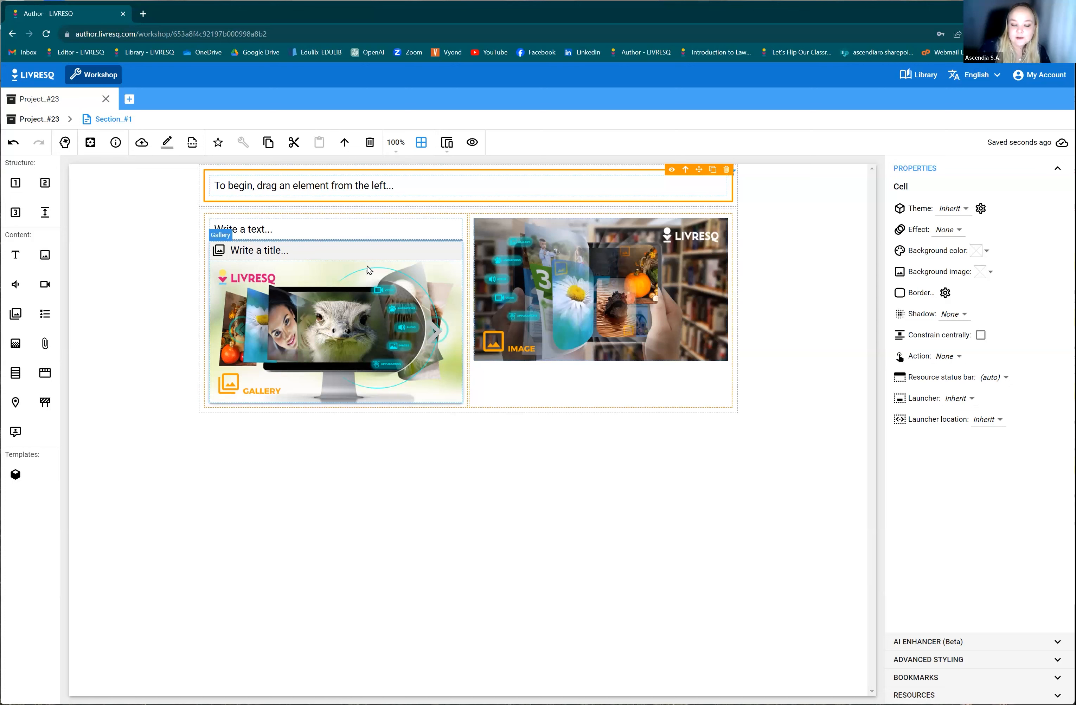
# Open the gallery in the lower row's left cell for editing.
pyautogui.click(290, 283)
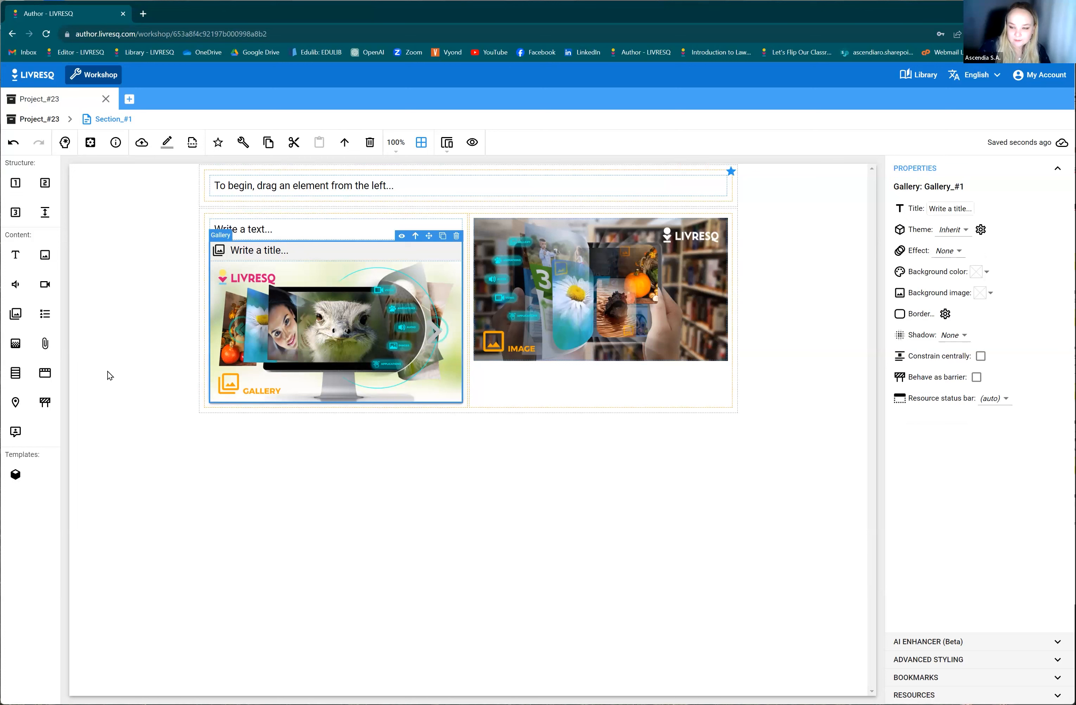
pyautogui.doubleClick(358, 336)
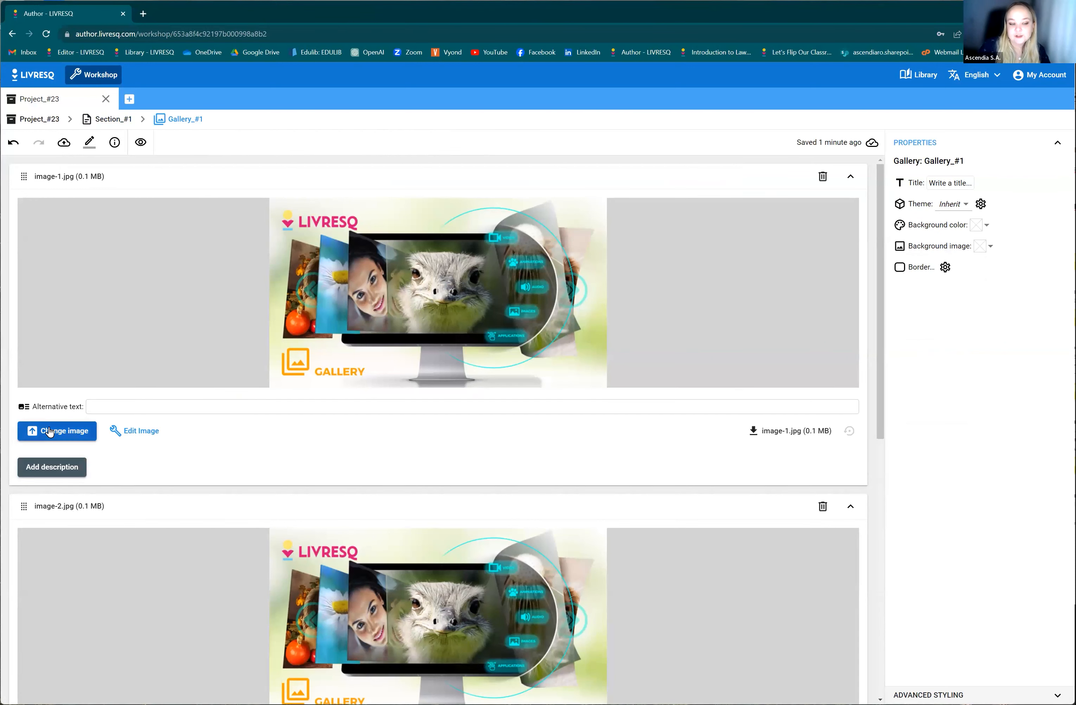
# Look at the file chooser for replacing the gallery's first image, and close it without choosing a file.
pyautogui.scroll(-9, 345, 441)
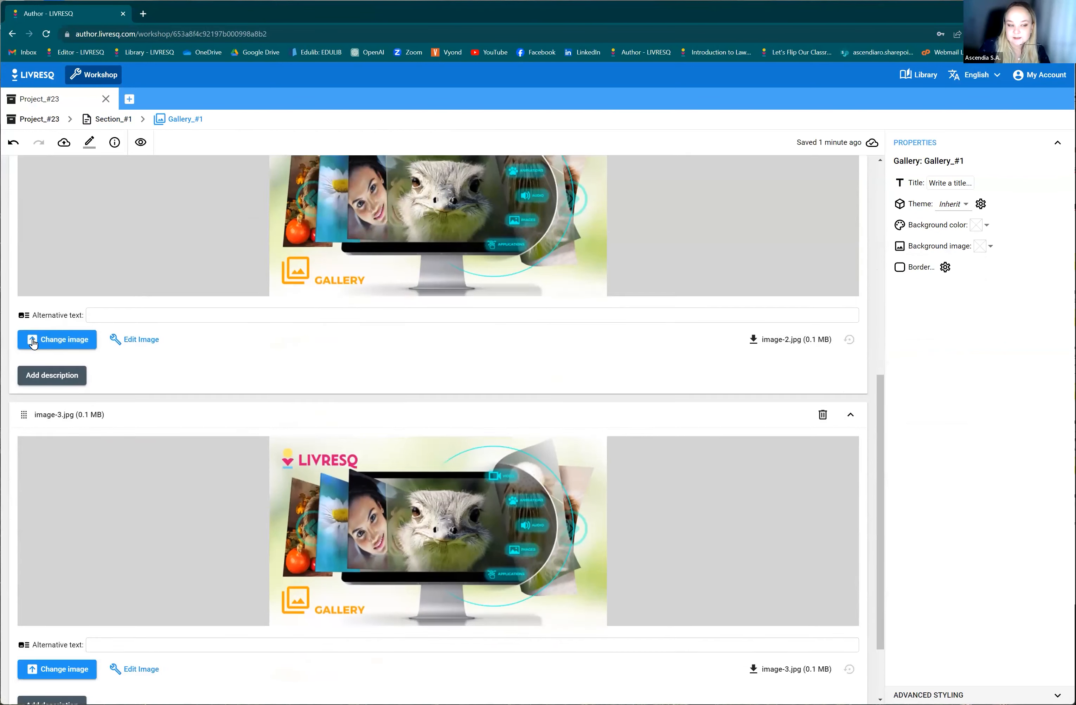
pyautogui.scroll(8, 105, 283)
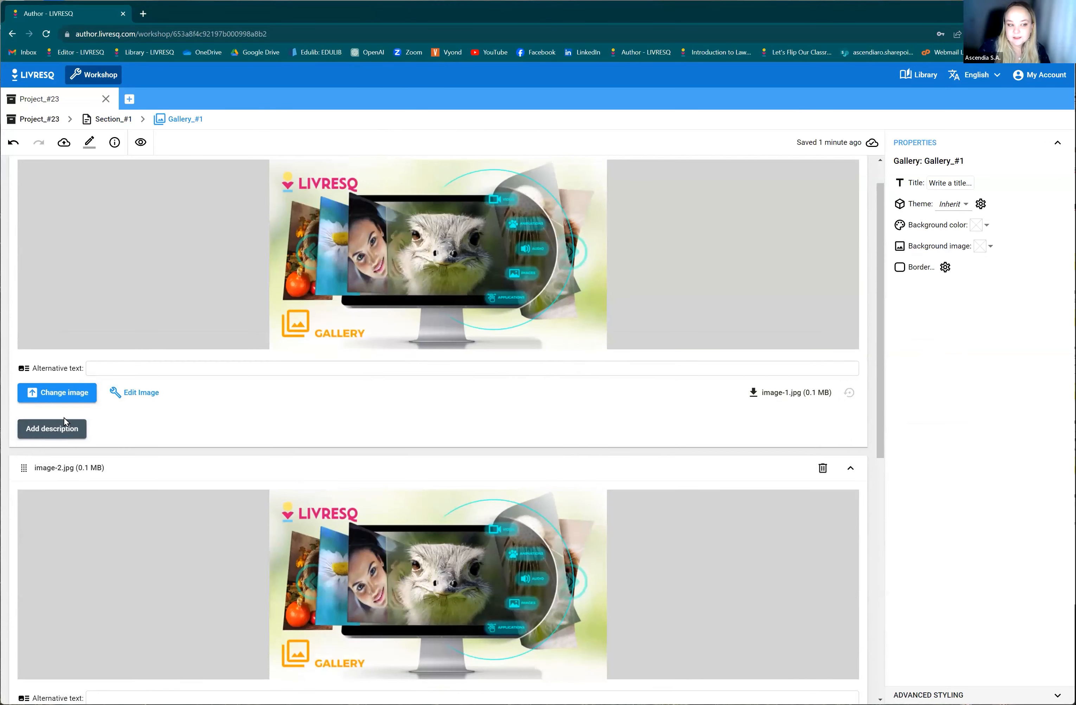
pyautogui.click(64, 397)
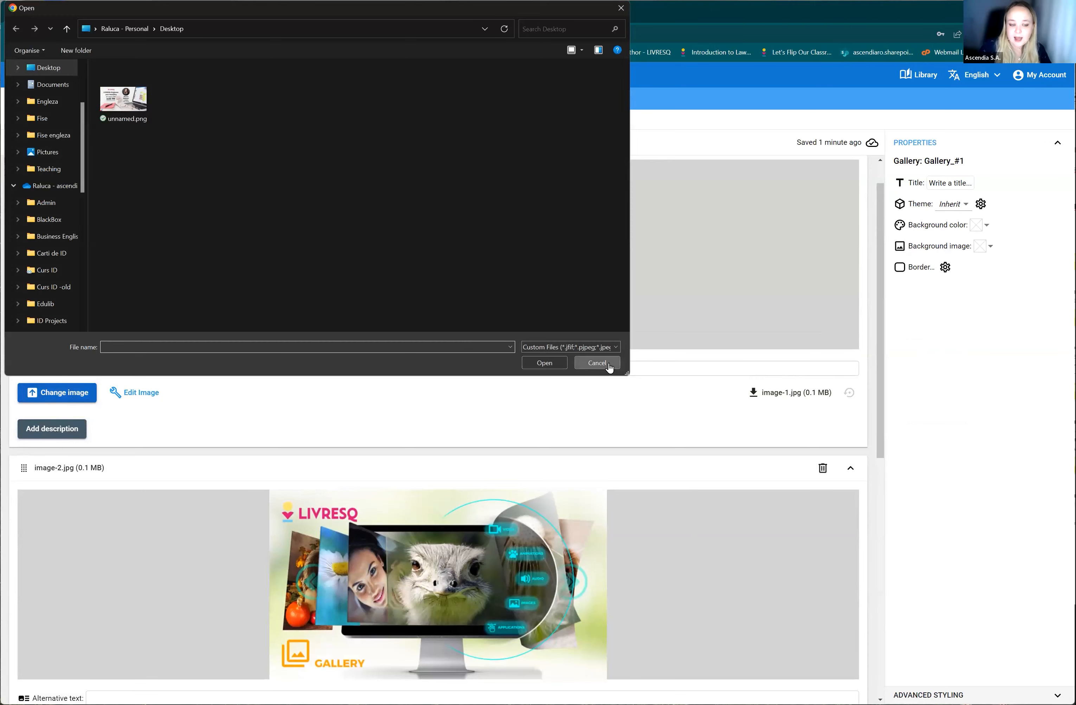
pyautogui.click(597, 363)
# Add a new image element at the end of the gallery, and delete it again.
pyautogui.scroll(-8, 710, 540)
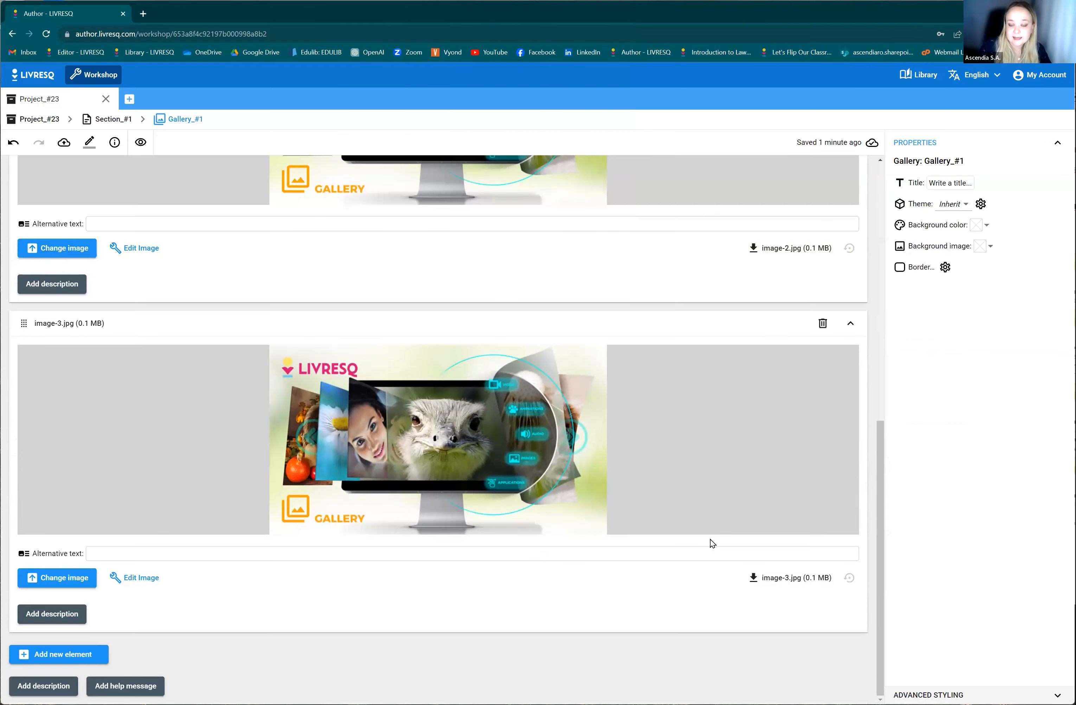
pyautogui.click(56, 655)
pyautogui.scroll(-6, 780, 538)
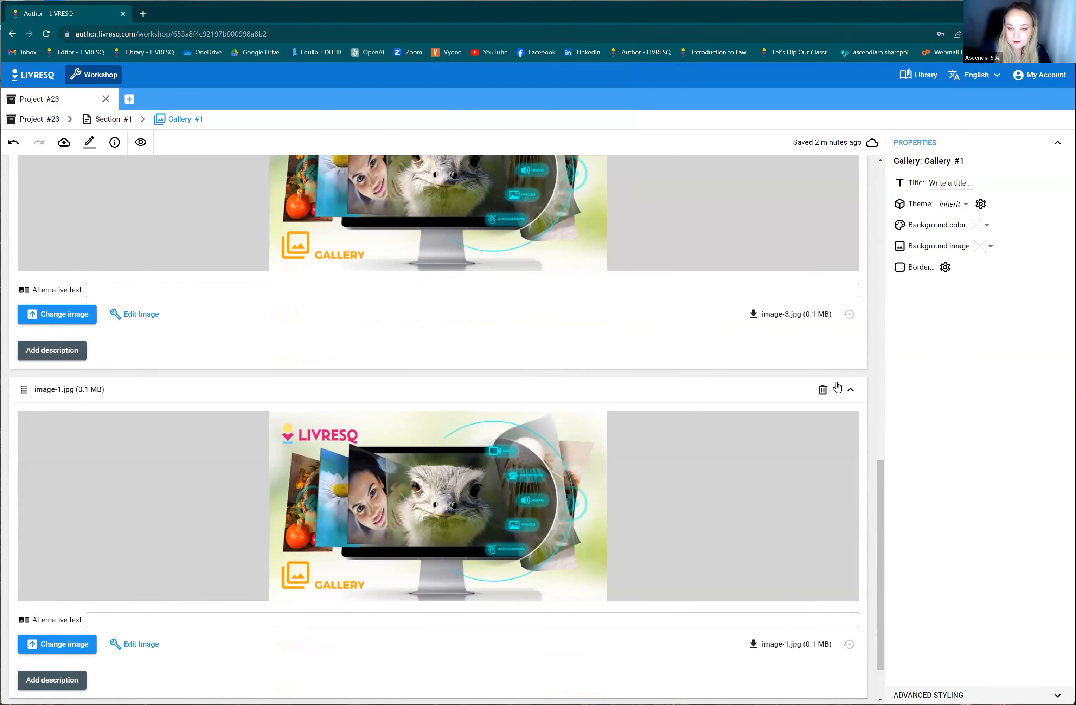
pyautogui.click(823, 389)
pyautogui.scroll(2, 551, 487)
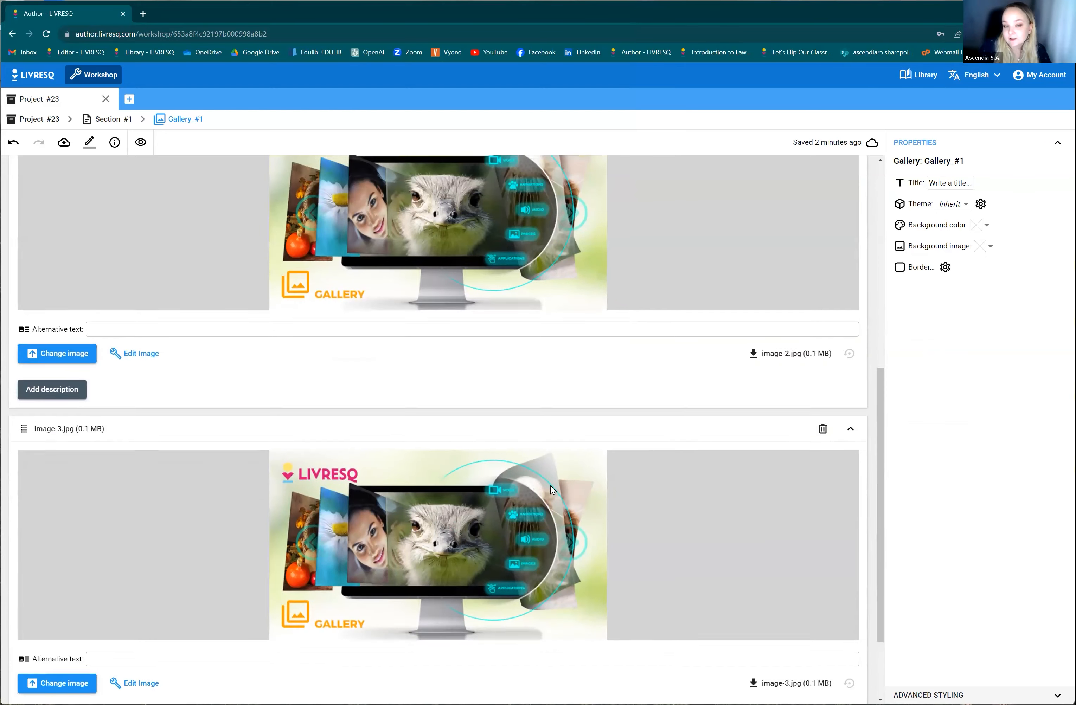
# Delete the third image, image-3.jpg, from the gallery.
pyautogui.scroll(5, 551, 487)
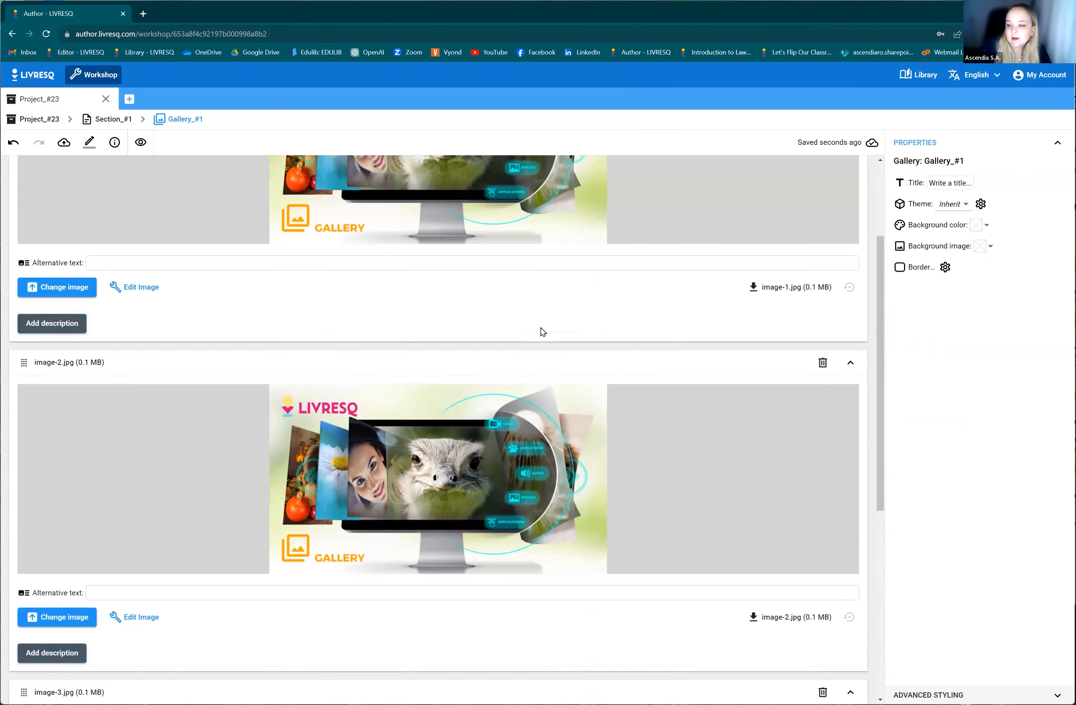
pyautogui.scroll(-5, 813, 530)
pyautogui.click(822, 430)
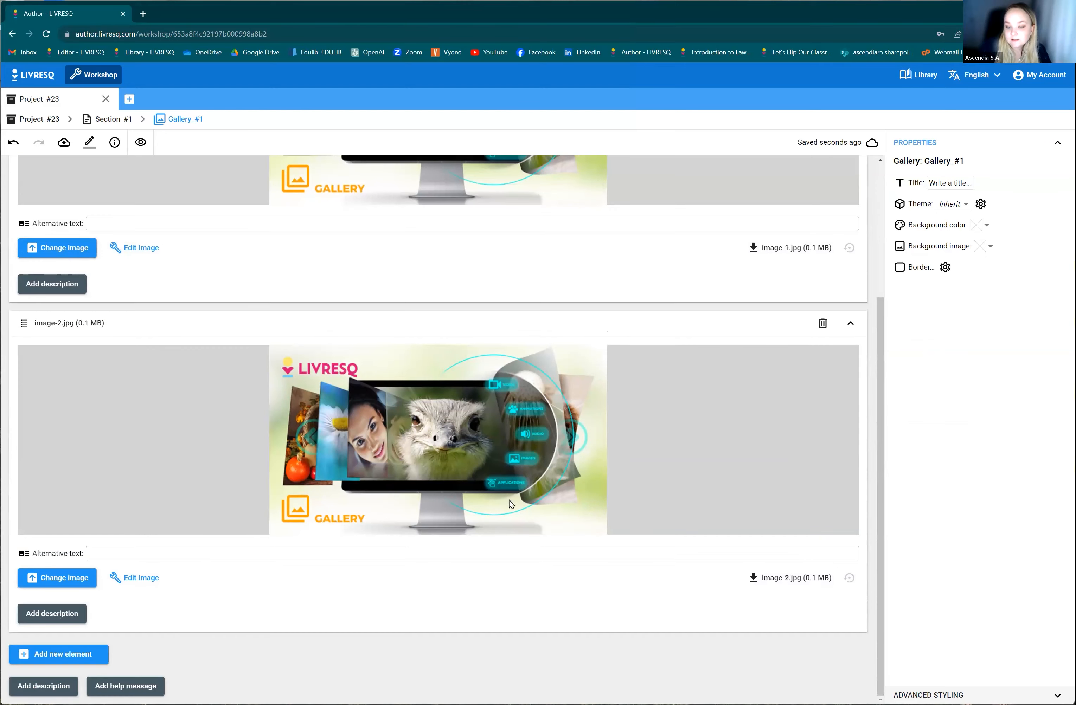
# Add a new image element at the end of the gallery, and return to Section_#1.
pyautogui.click(79, 653)
pyautogui.scroll(-5, 732, 639)
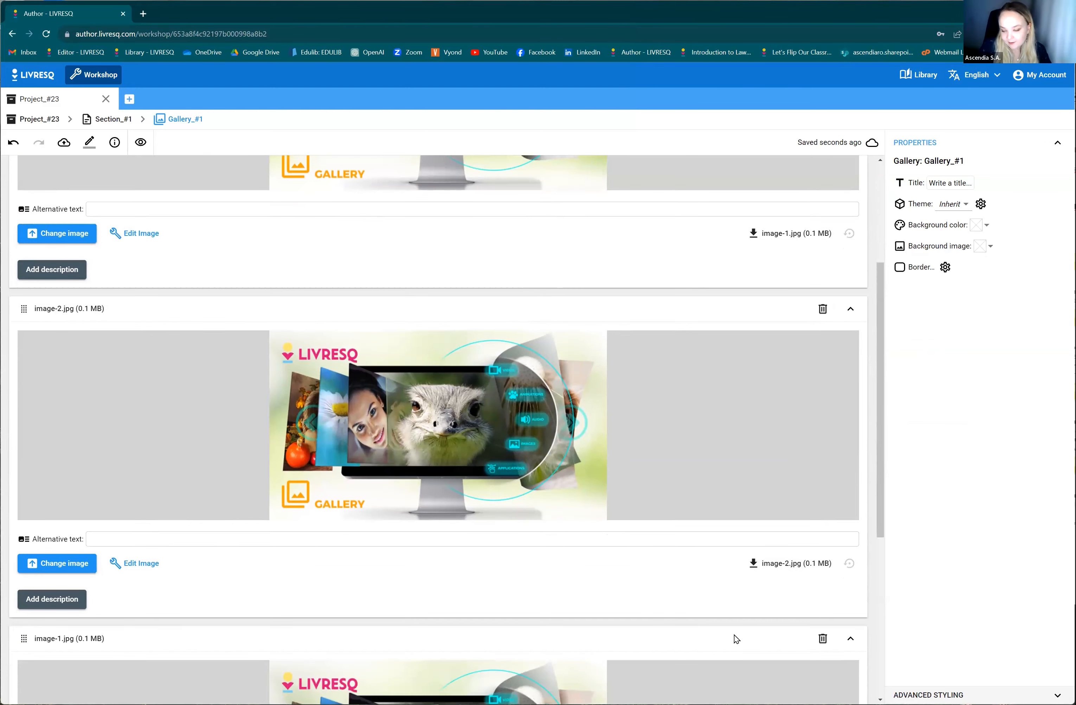
pyautogui.click(113, 119)
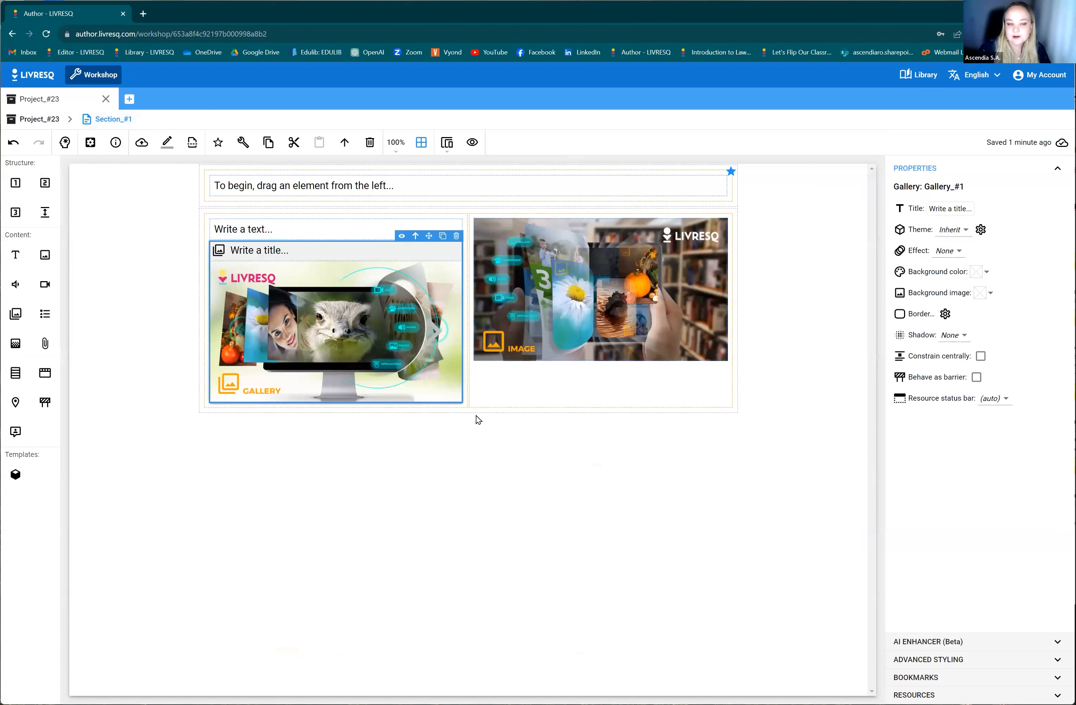
# Add a single-cell row below the row with the gallery and image, and place a quiz element in it.
pyautogui.click(274, 230)
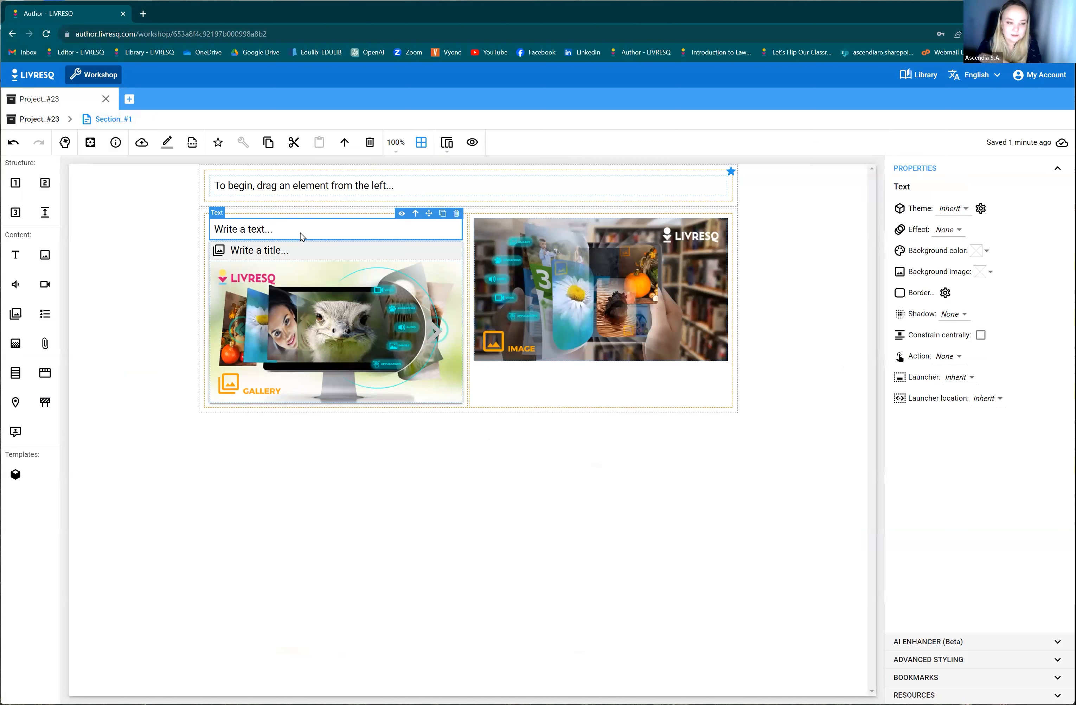
pyautogui.click(394, 172)
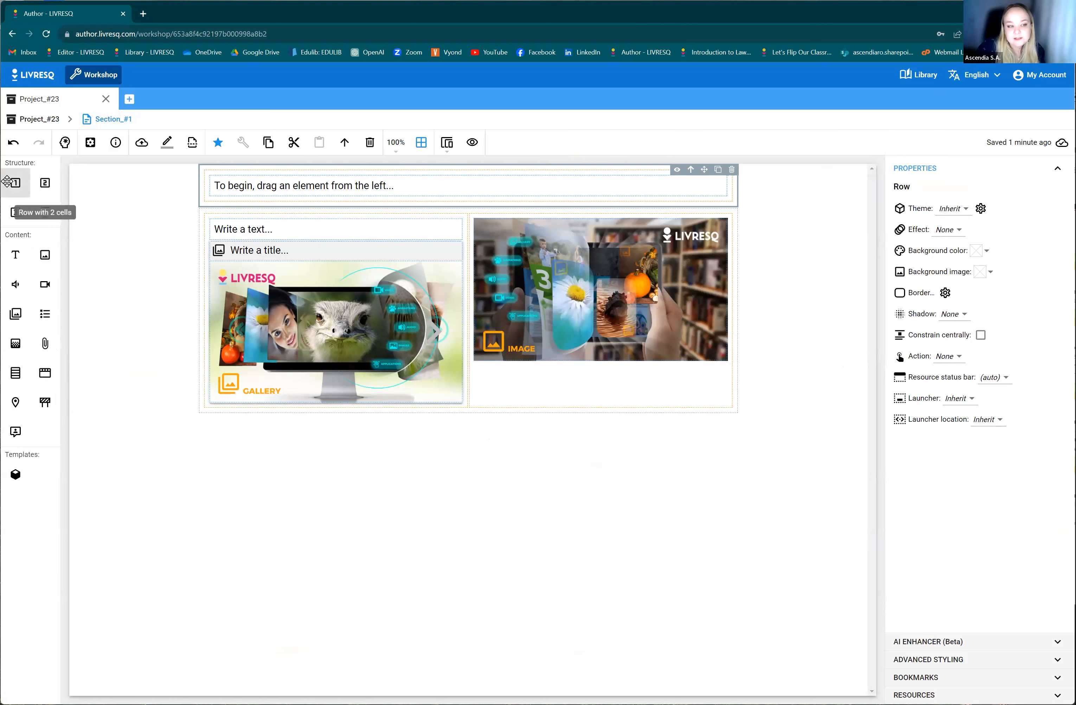
pyautogui.moveTo(12, 181); pyautogui.dragTo(275, 401)
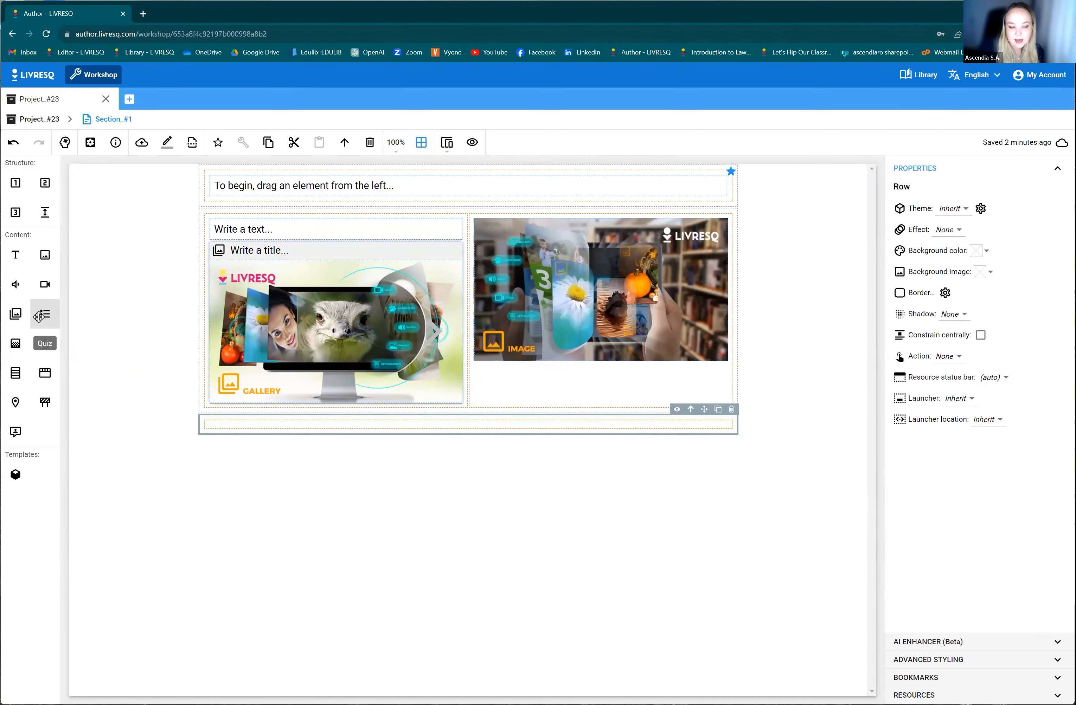
pyautogui.moveTo(280, 425); pyautogui.dragTo(280, 425)
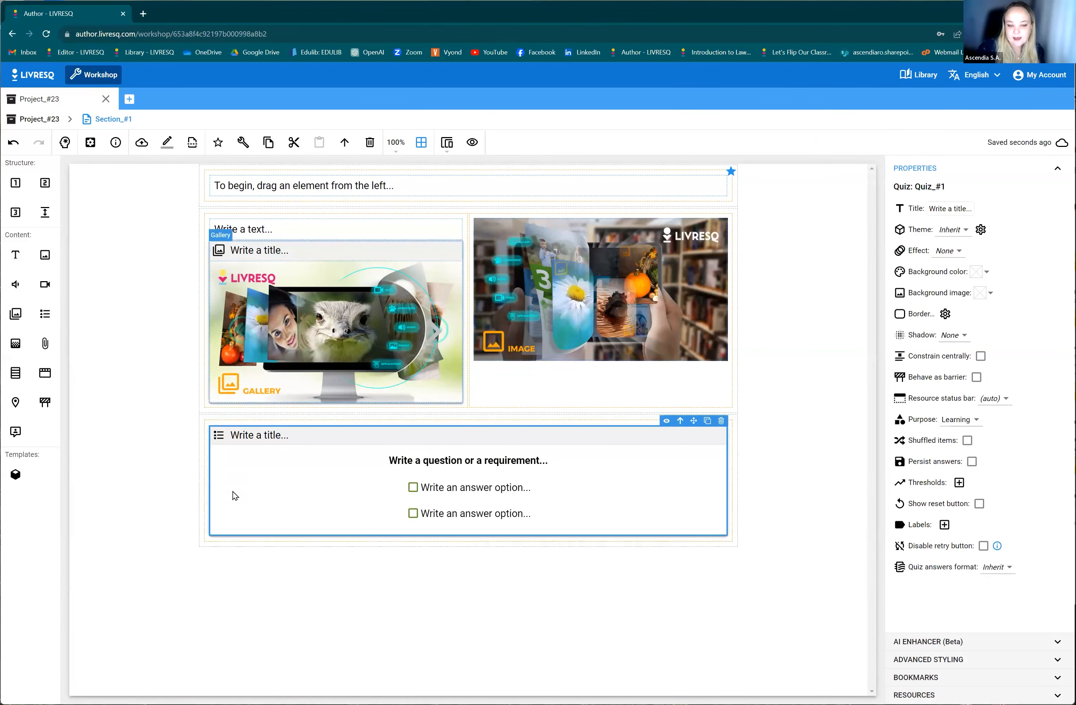
# Open the quiz to examine the available question types, and return to Section_#1 without changing the type.
pyautogui.doubleClick(397, 506)
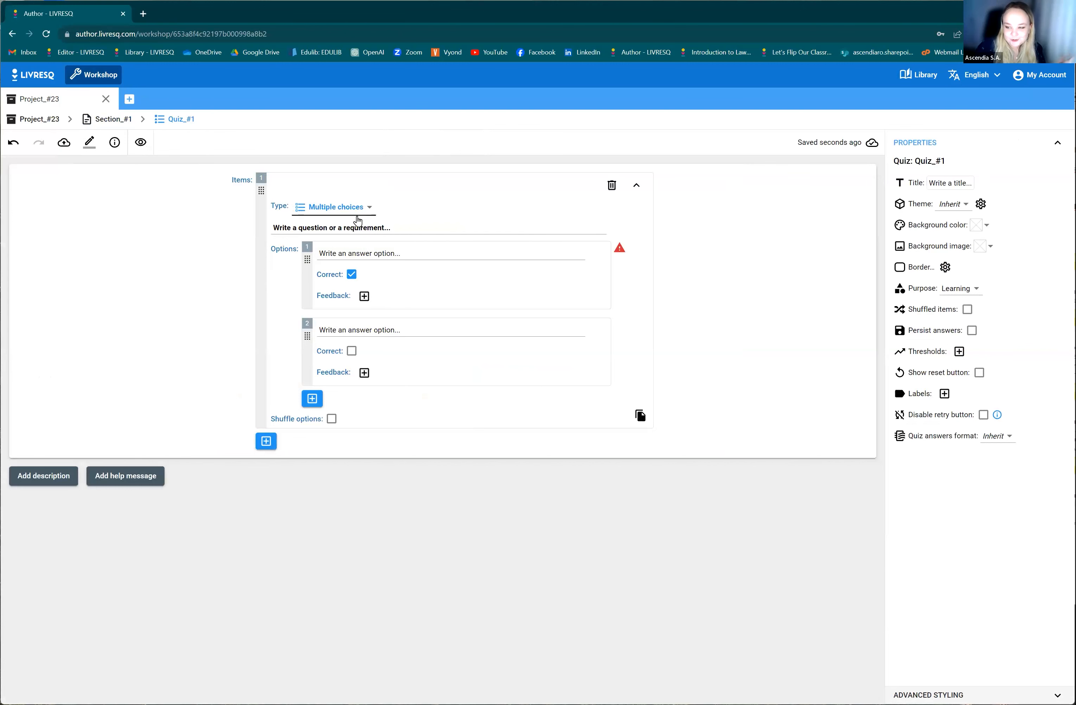
pyautogui.click(360, 209)
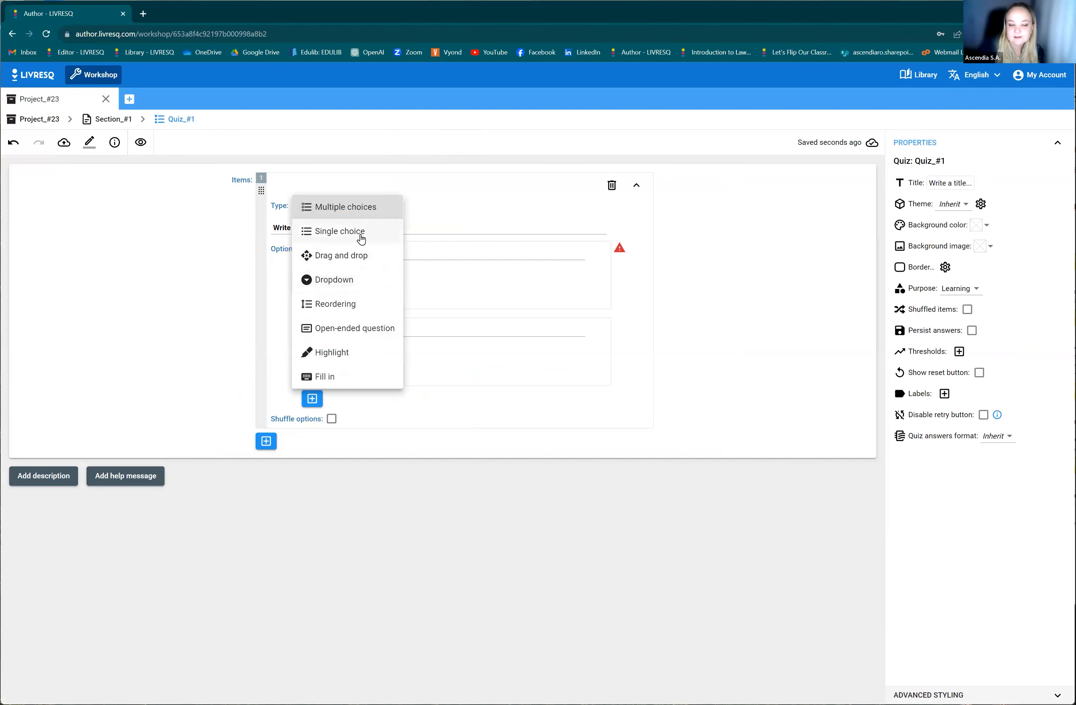
pyautogui.click(126, 121)
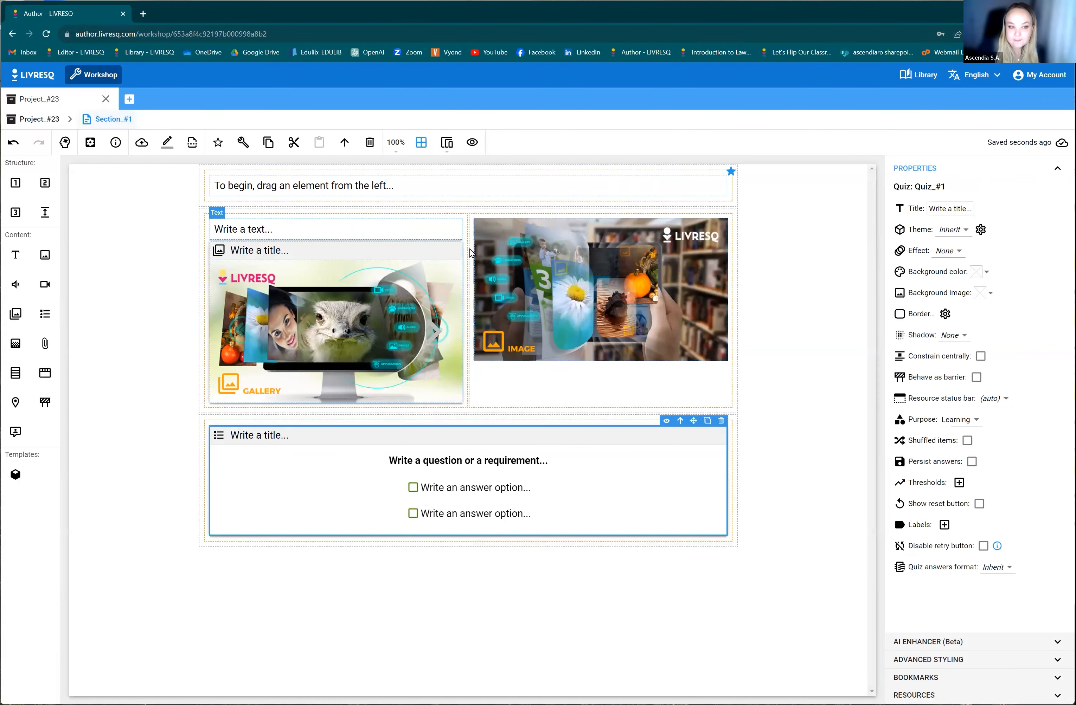
pyautogui.click(331, 189)
pyautogui.click(364, 231)
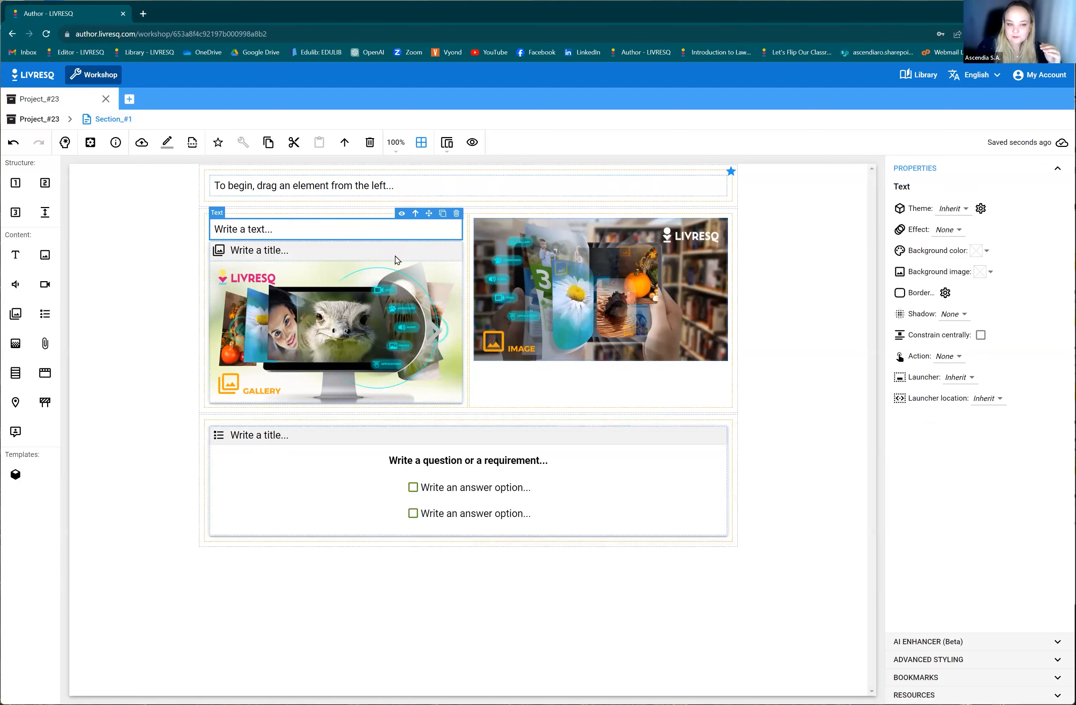
pyautogui.click(396, 266)
pyautogui.click(517, 274)
pyautogui.click(388, 302)
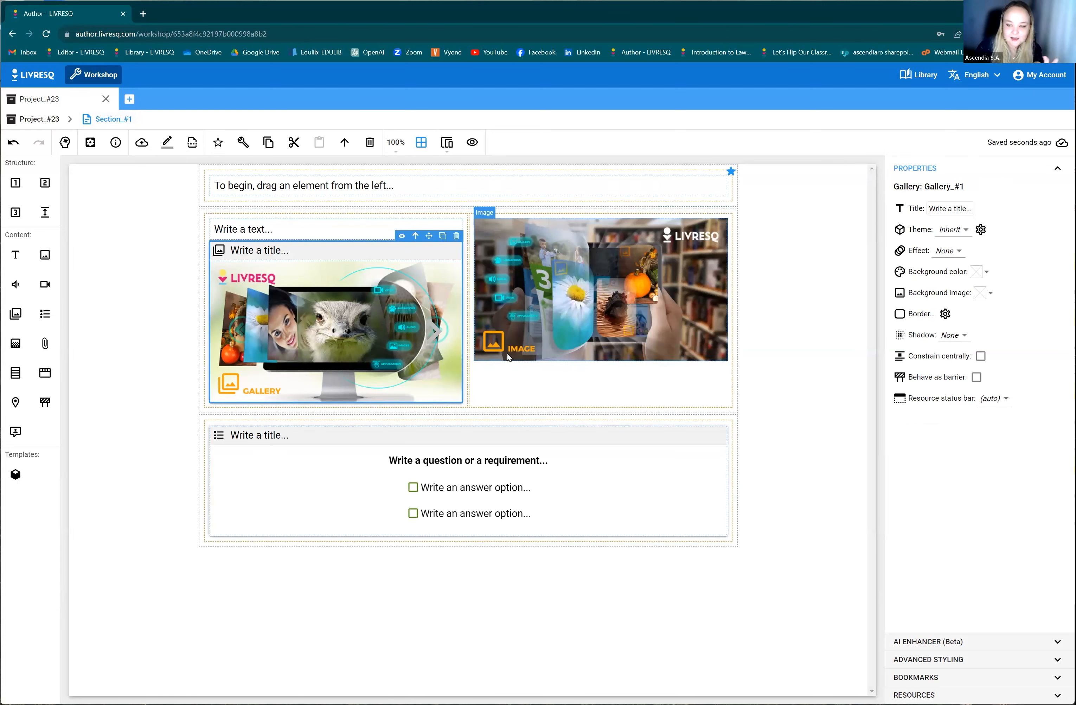
pyautogui.click(485, 303)
pyautogui.click(321, 343)
pyautogui.click(364, 465)
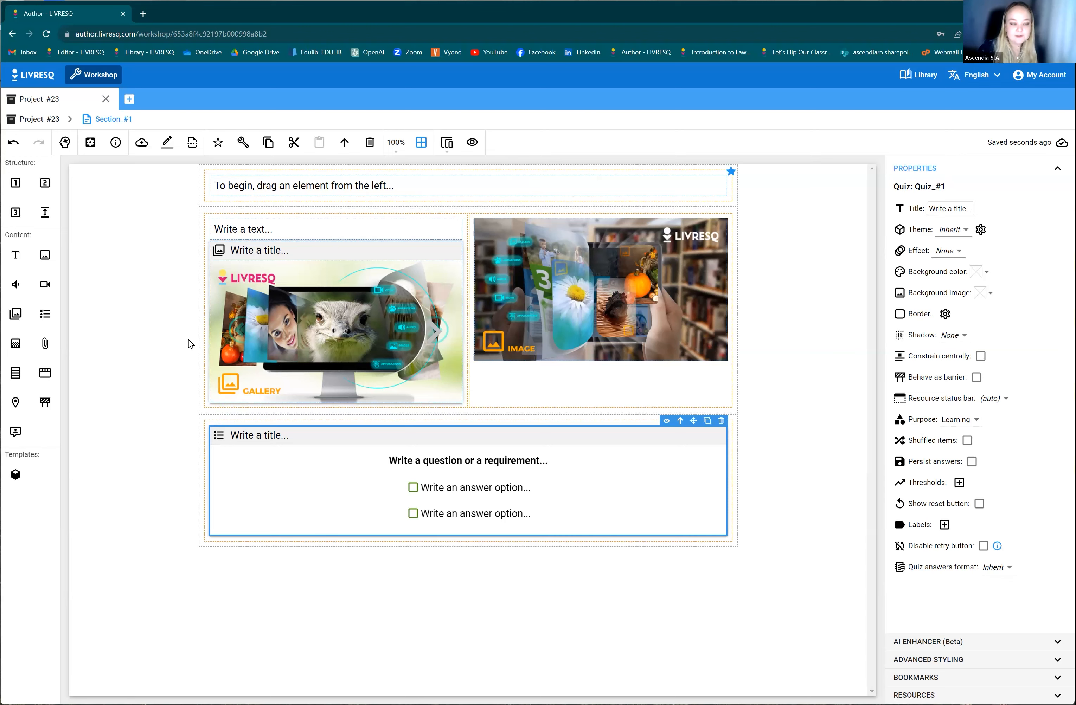
# Switch the section to planning mode, examine its text, gallery, image and quiz nodes, and return to the regular page editor.
pyautogui.click(65, 144)
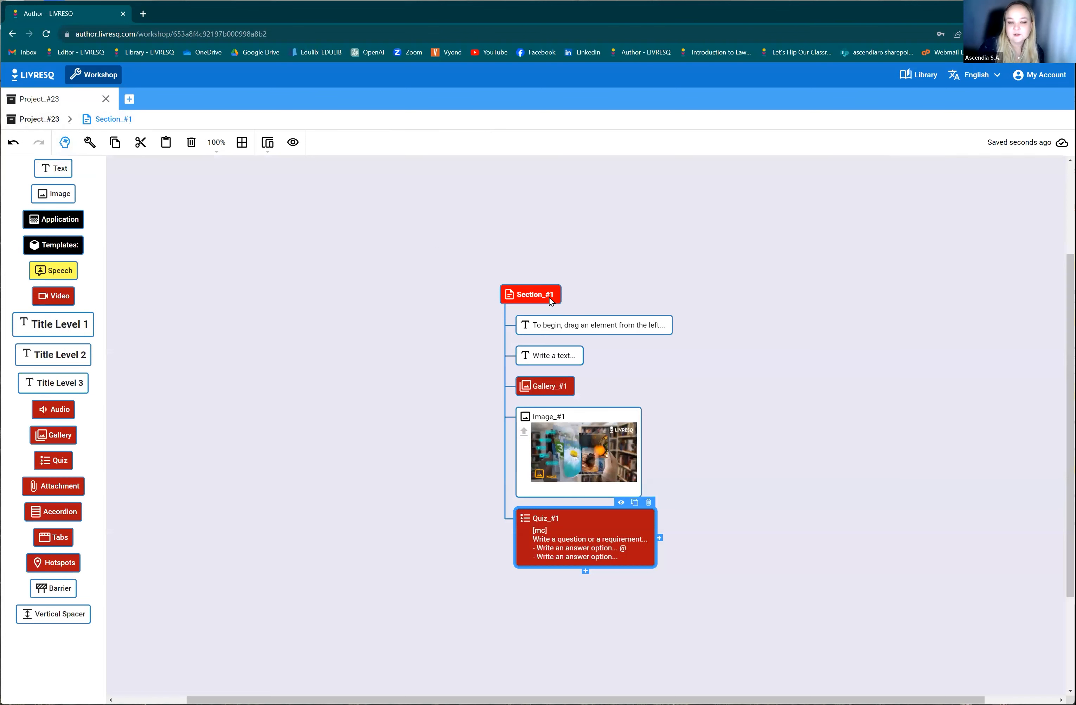
pyautogui.scroll(-1, 522, 375)
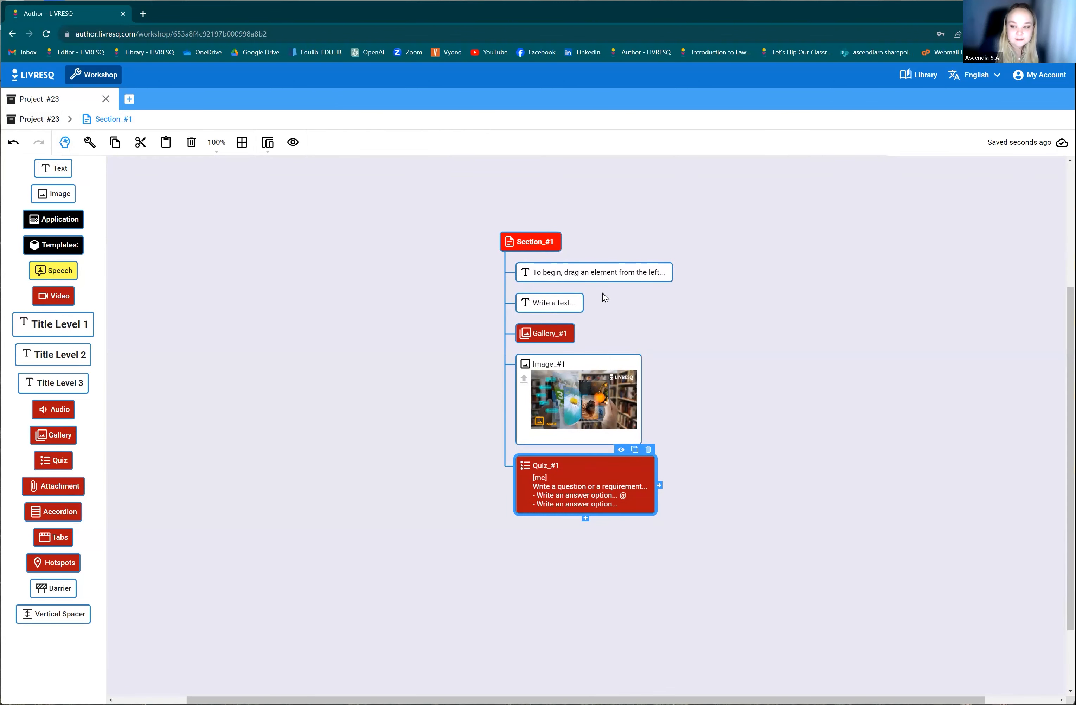
pyautogui.click(530, 243)
pyautogui.click(533, 270)
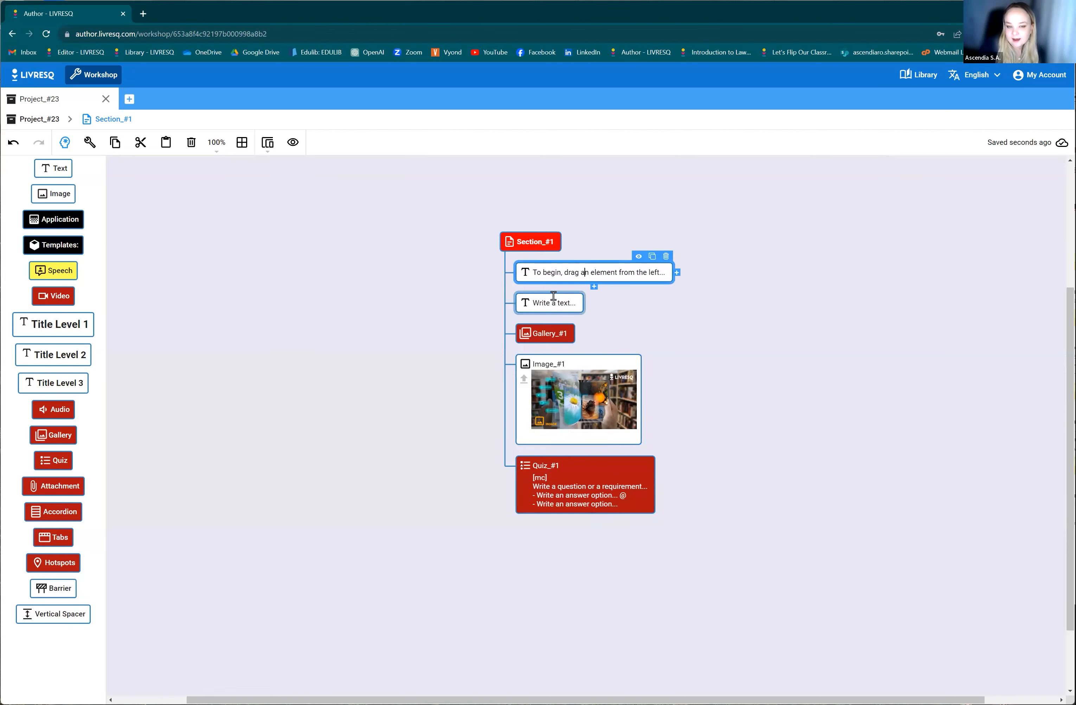
pyautogui.tripleClick(588, 273)
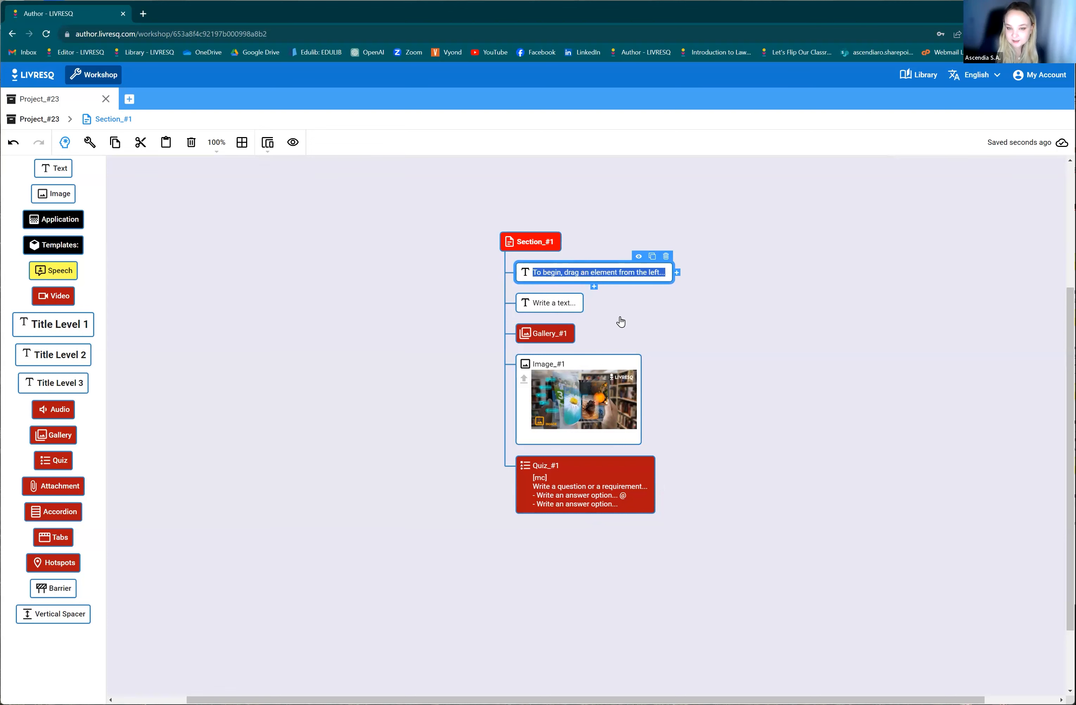
pyautogui.click(554, 307)
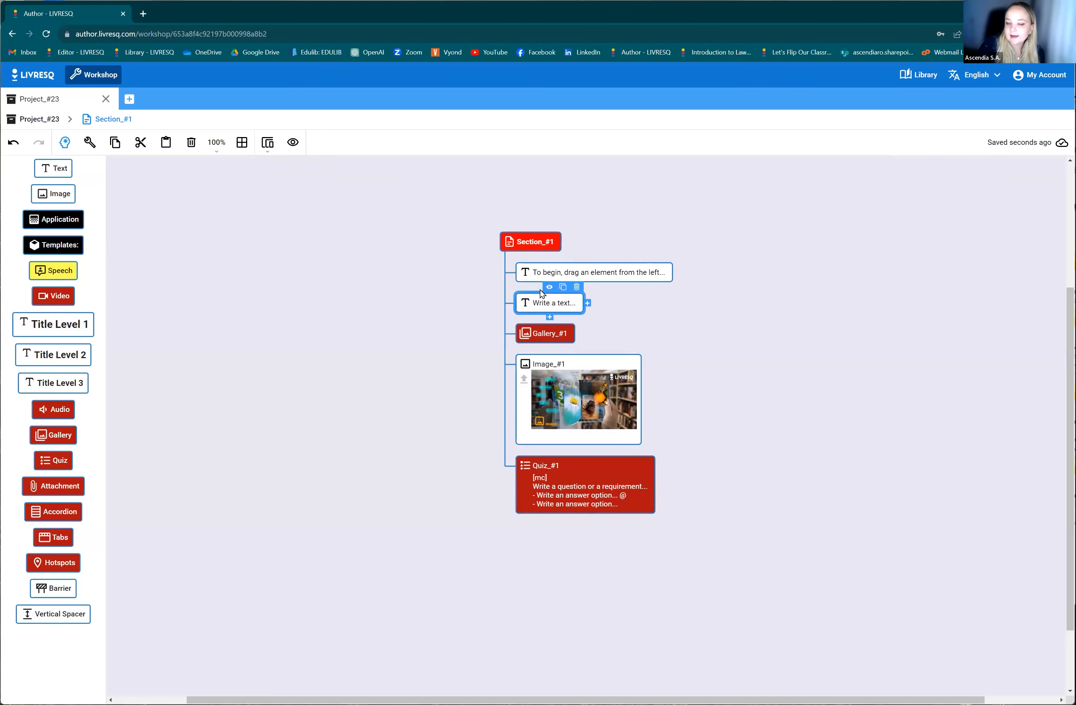
pyautogui.click(550, 333)
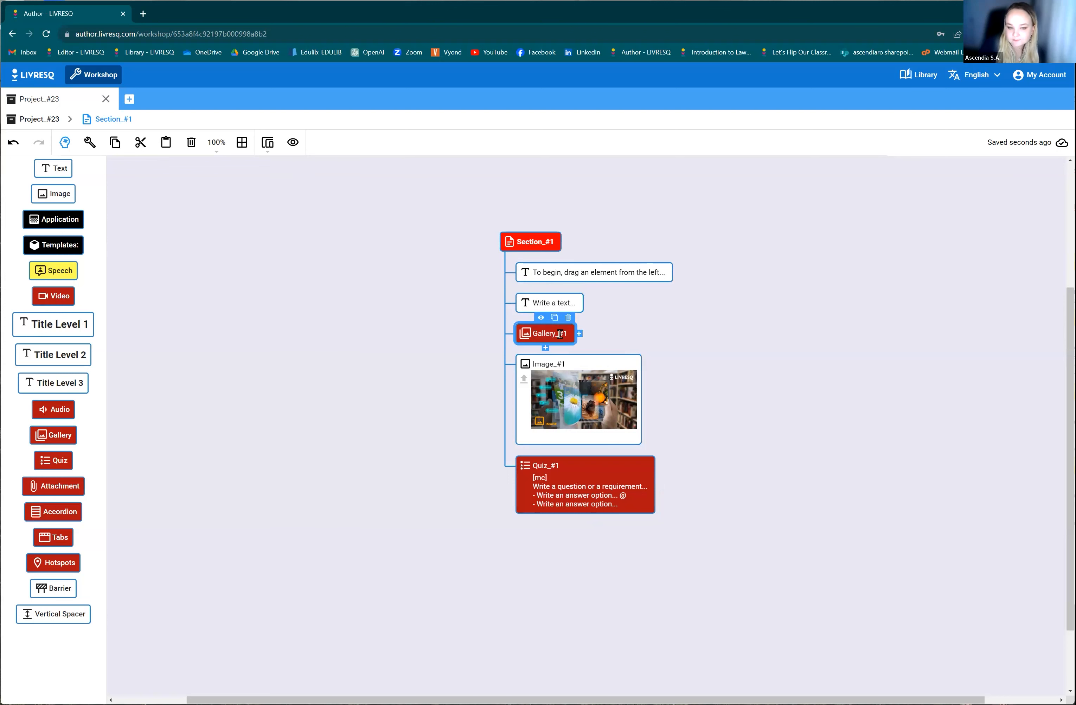
pyautogui.click(581, 398)
pyautogui.click(632, 479)
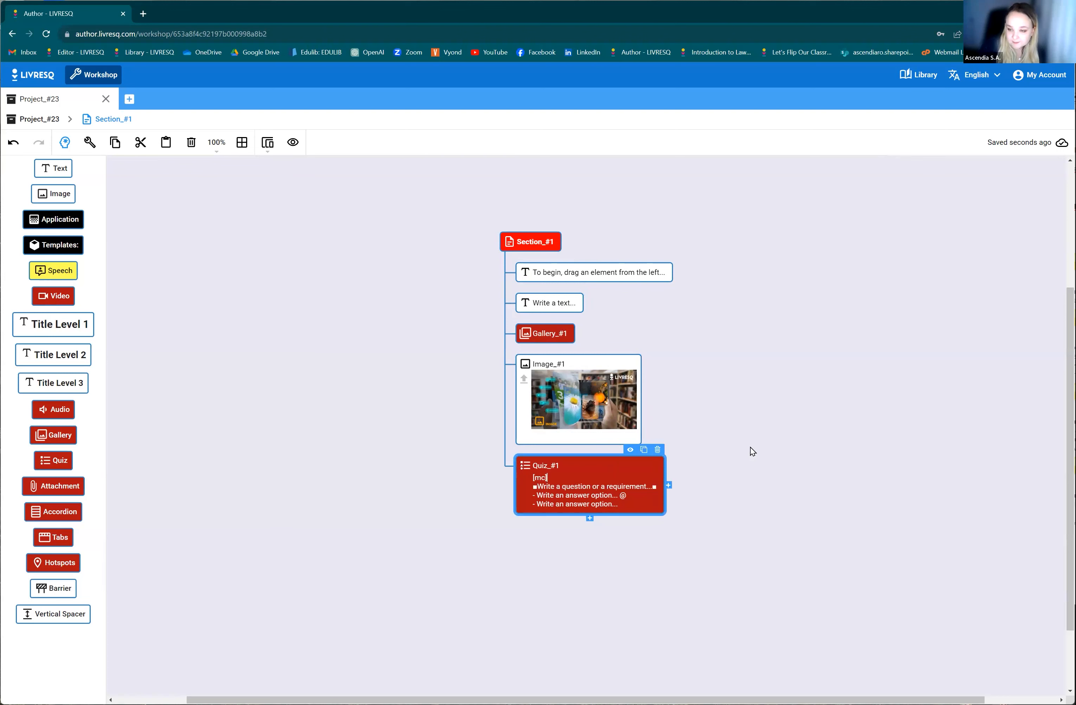
pyautogui.click(559, 278)
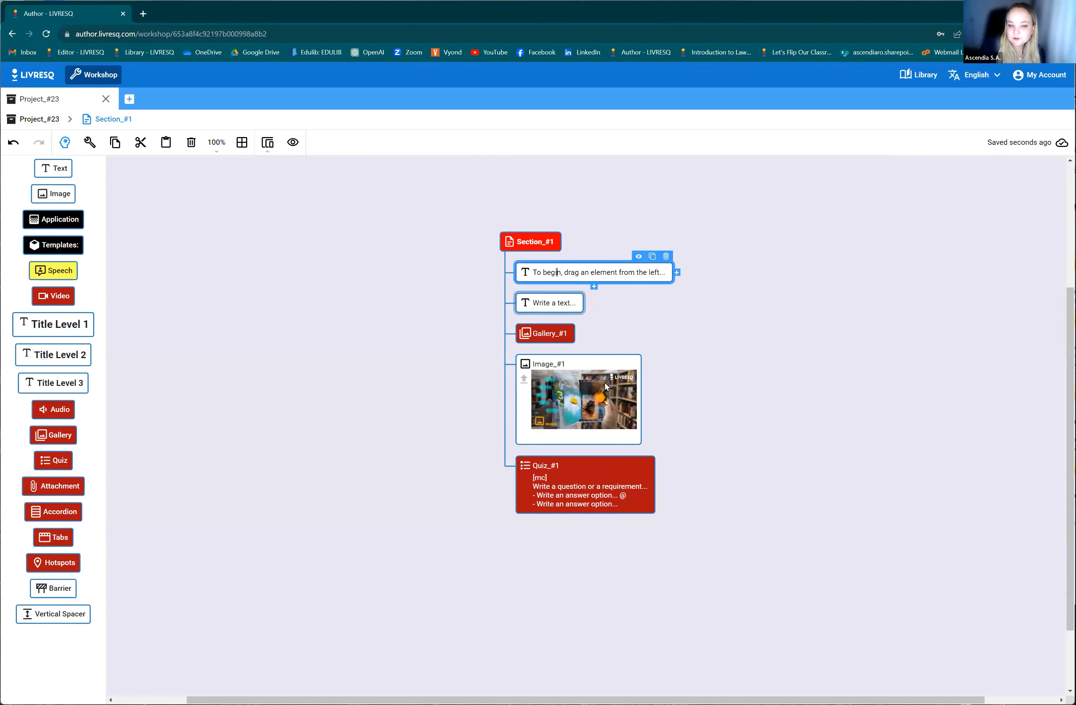
pyautogui.click(564, 278)
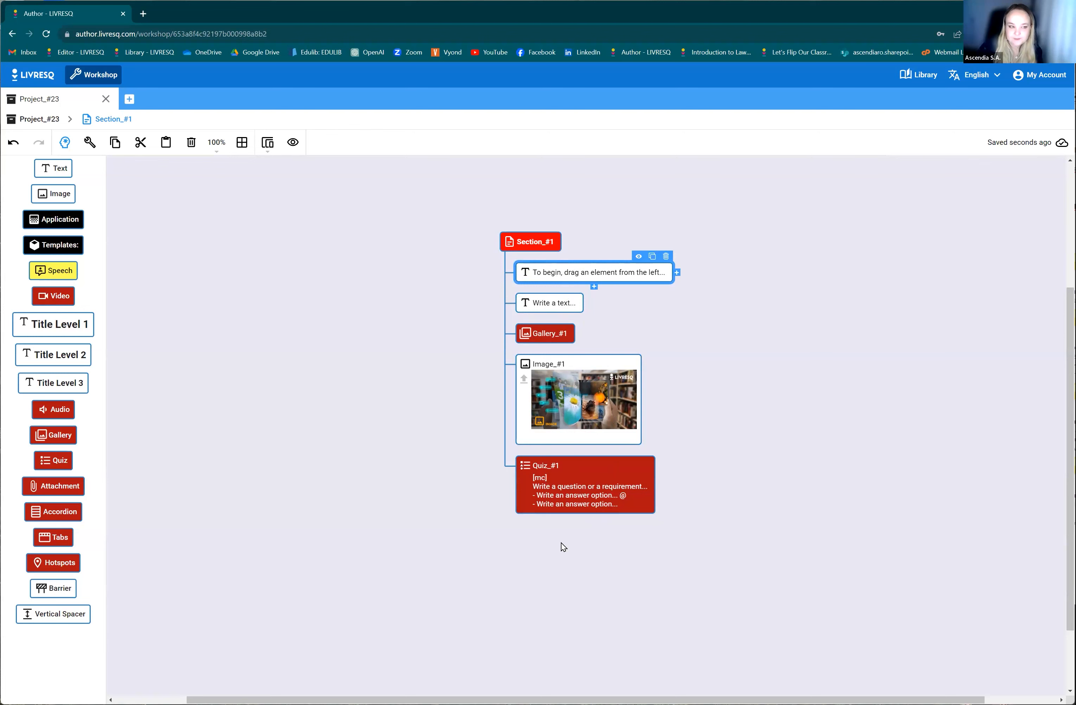
pyautogui.click(65, 142)
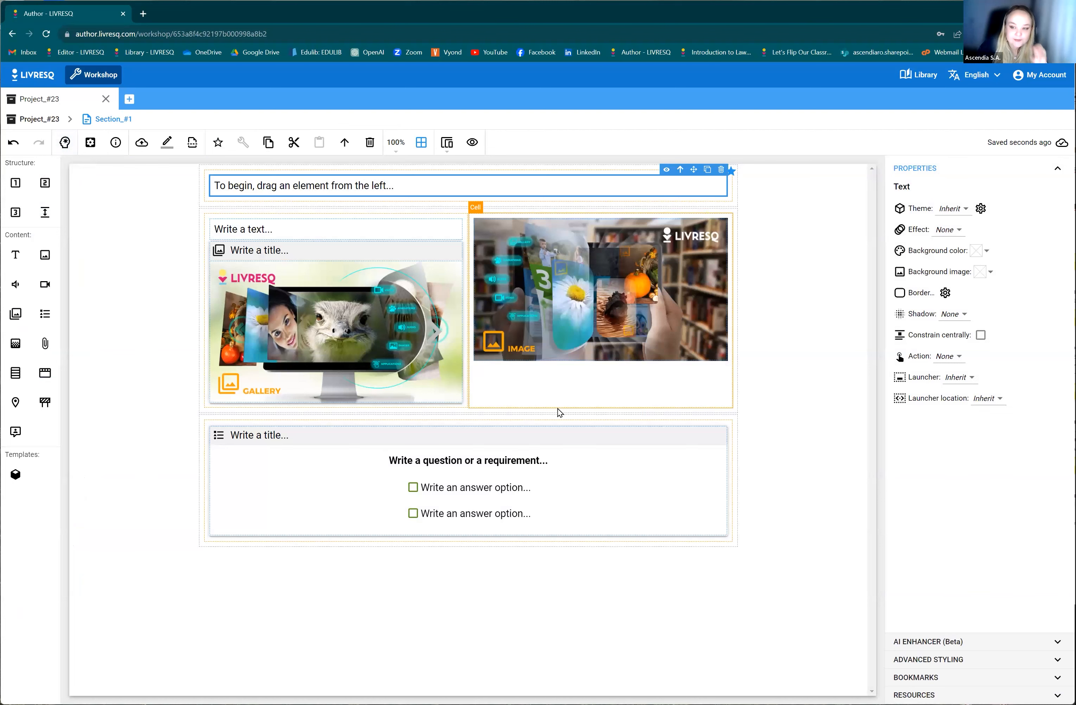
pyautogui.doubleClick(390, 362)
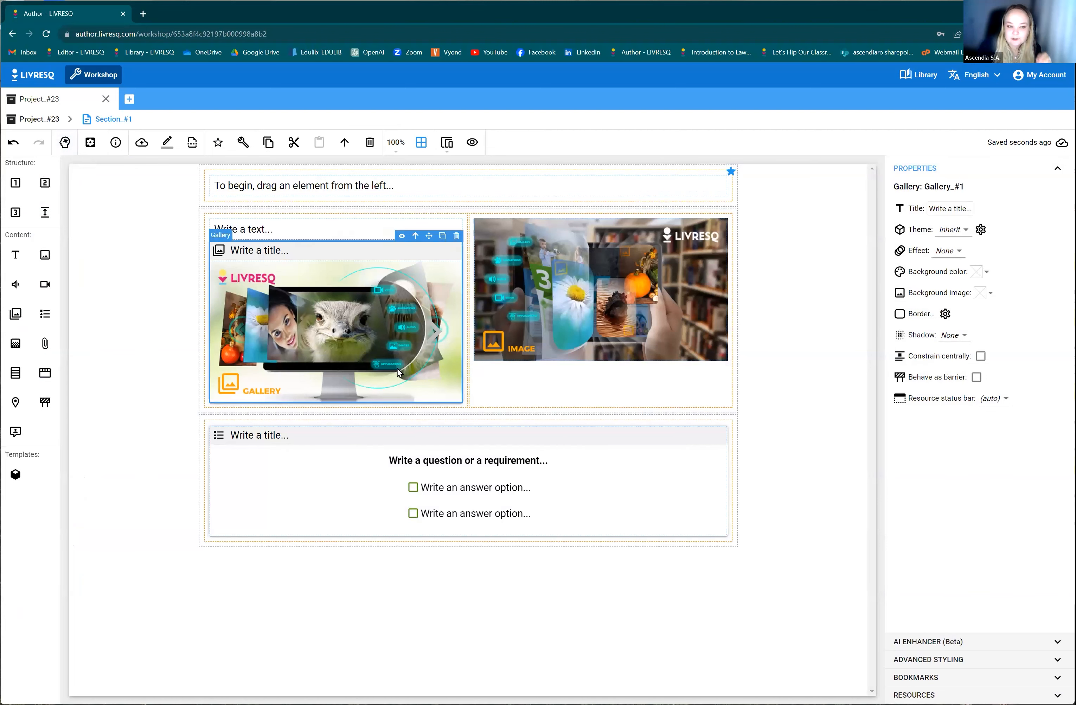
pyautogui.click(94, 120)
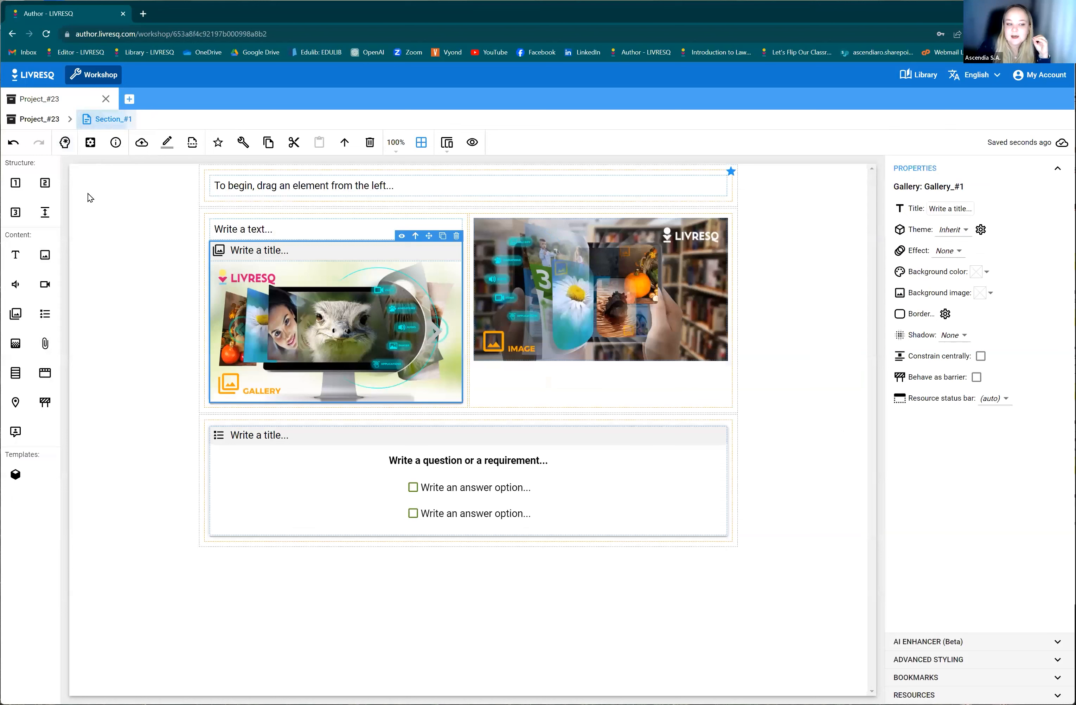
pyautogui.click(257, 229)
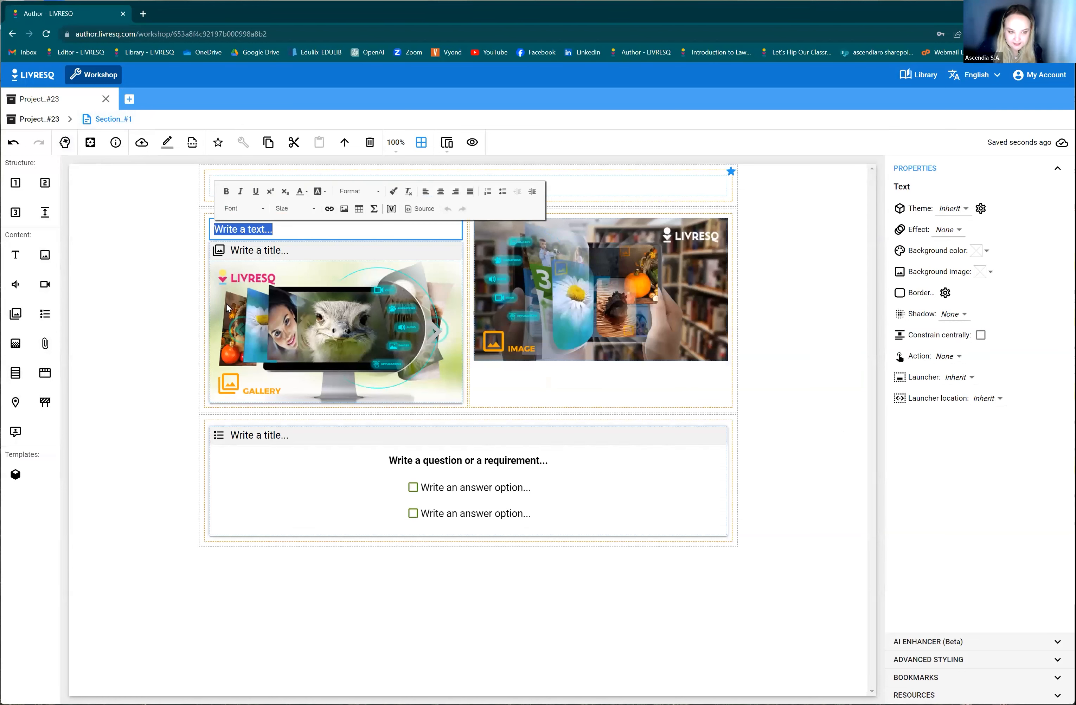
# Switch to planning mode and turn the section's first text node into a Title Level 1 heading.
pyautogui.click(66, 142)
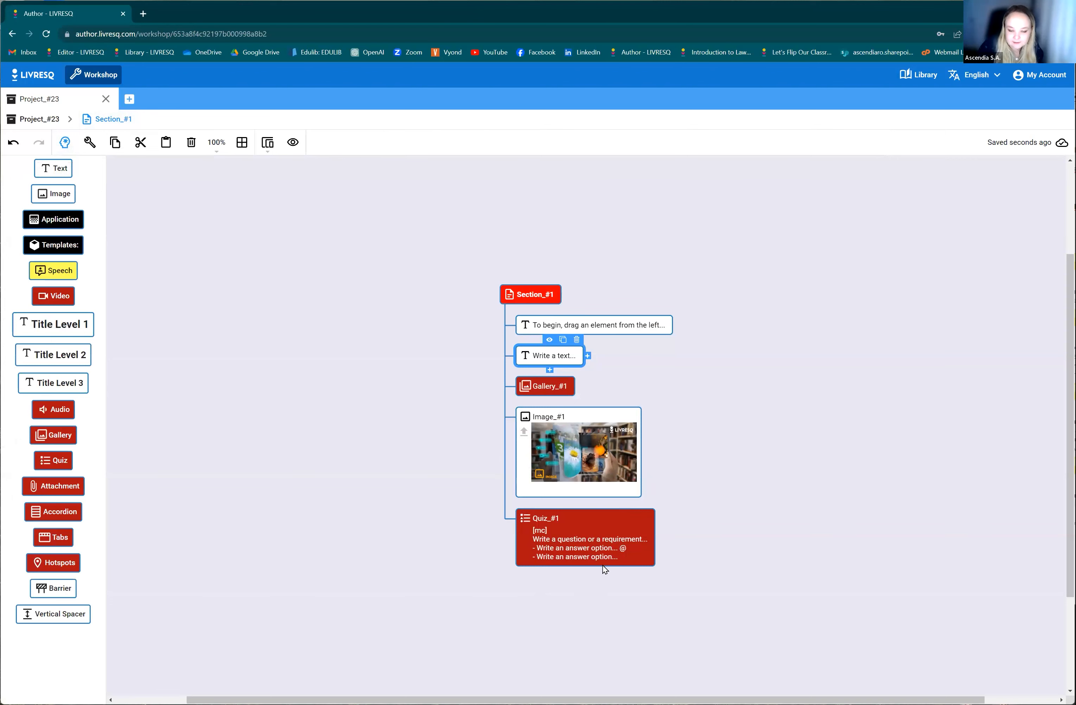
pyautogui.click(606, 326)
pyautogui.doubleClick(597, 322)
pyautogui.click(629, 325)
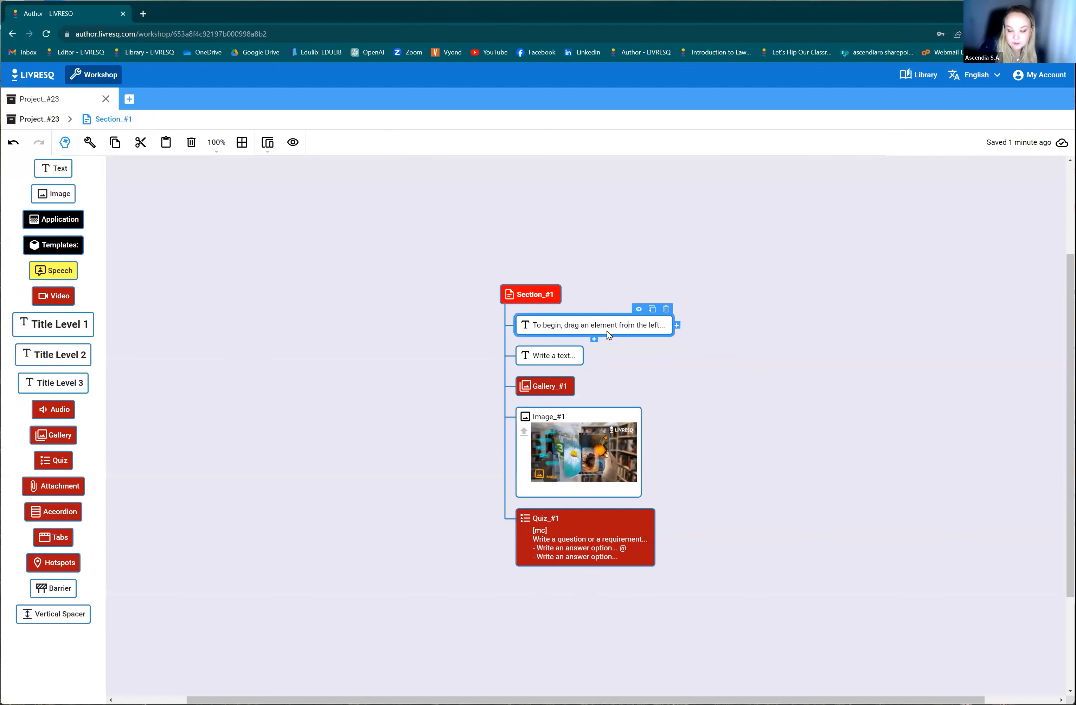
pyautogui.click(55, 326)
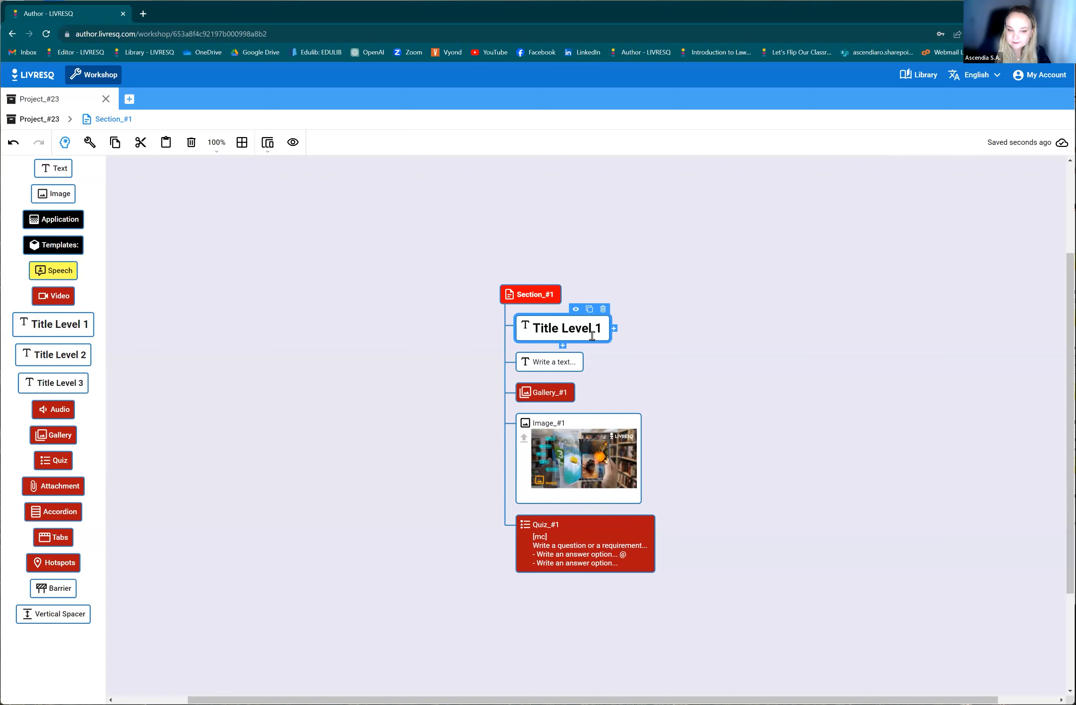
# Turn the "Write a text..." node above Gallery_#1 into a Title Level 2 heading.
pyautogui.click(544, 361)
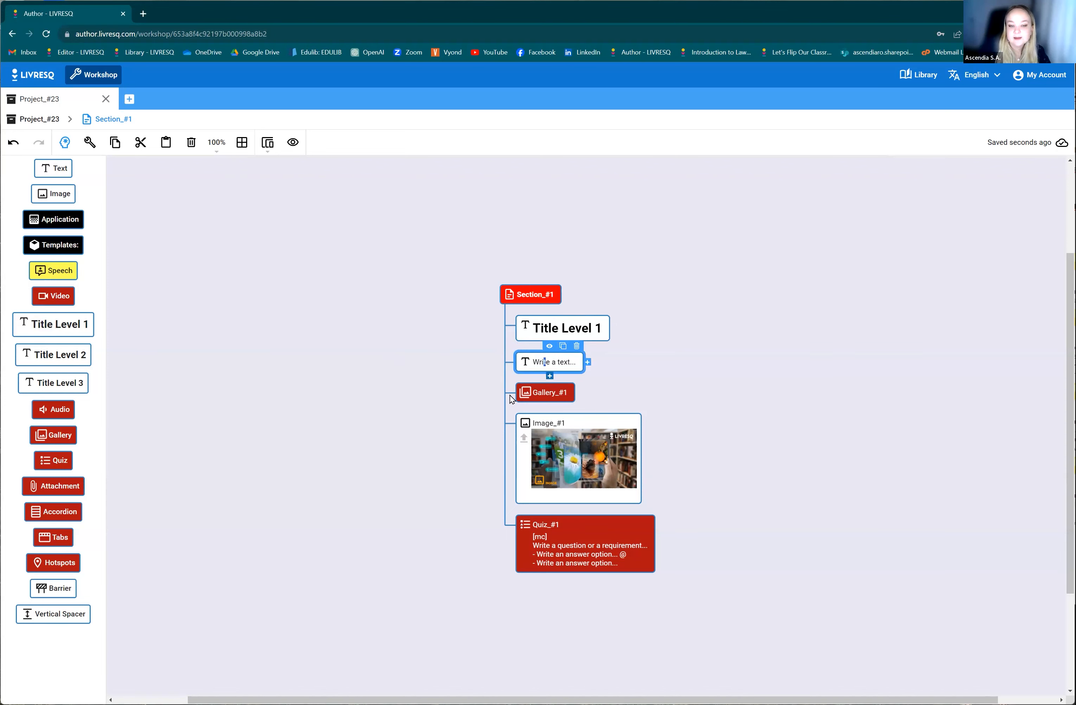
pyautogui.click(785, 367)
pyautogui.click(556, 361)
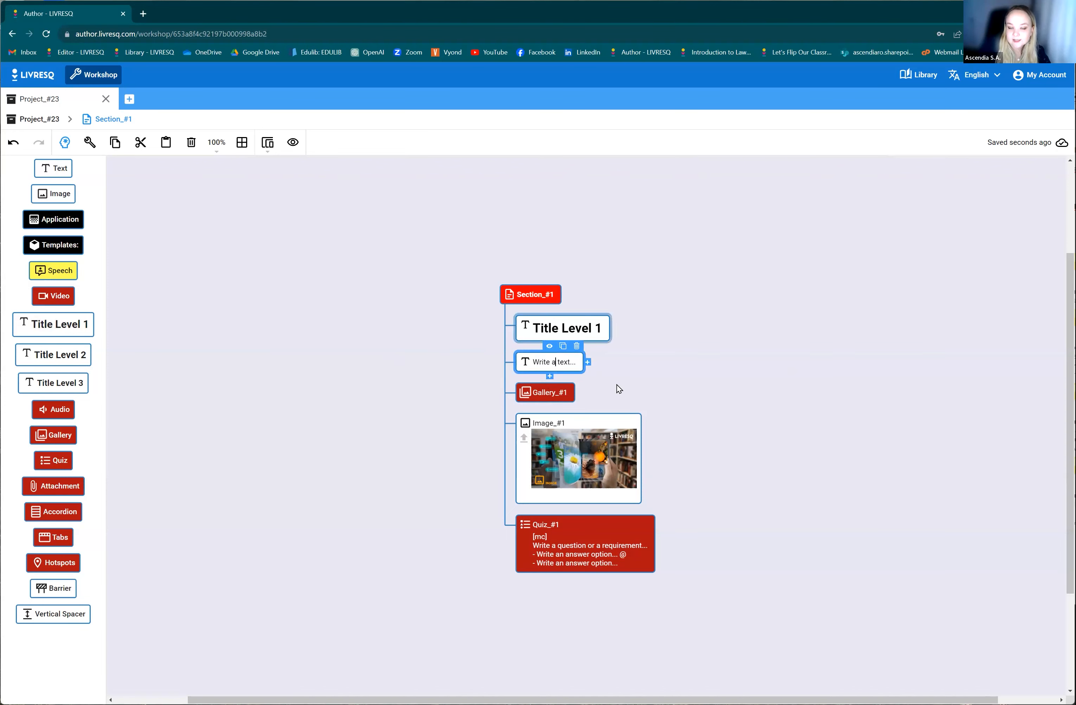
pyautogui.click(60, 363)
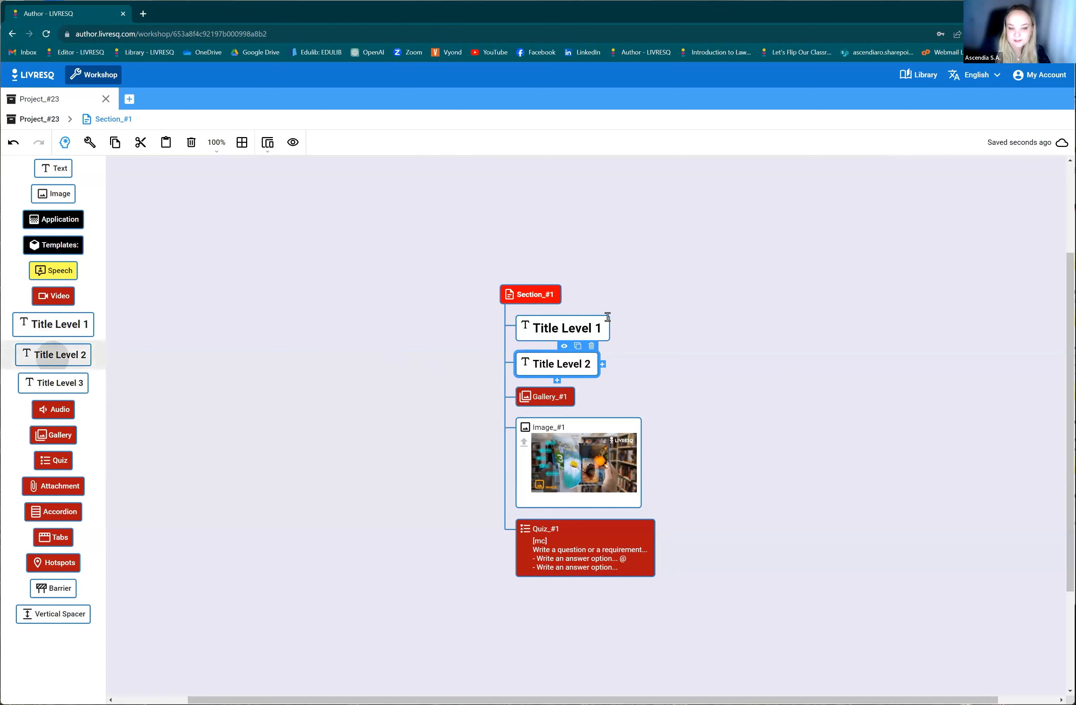
# Add a new text node directly below the Title Level 2 node.
pyautogui.click(557, 381)
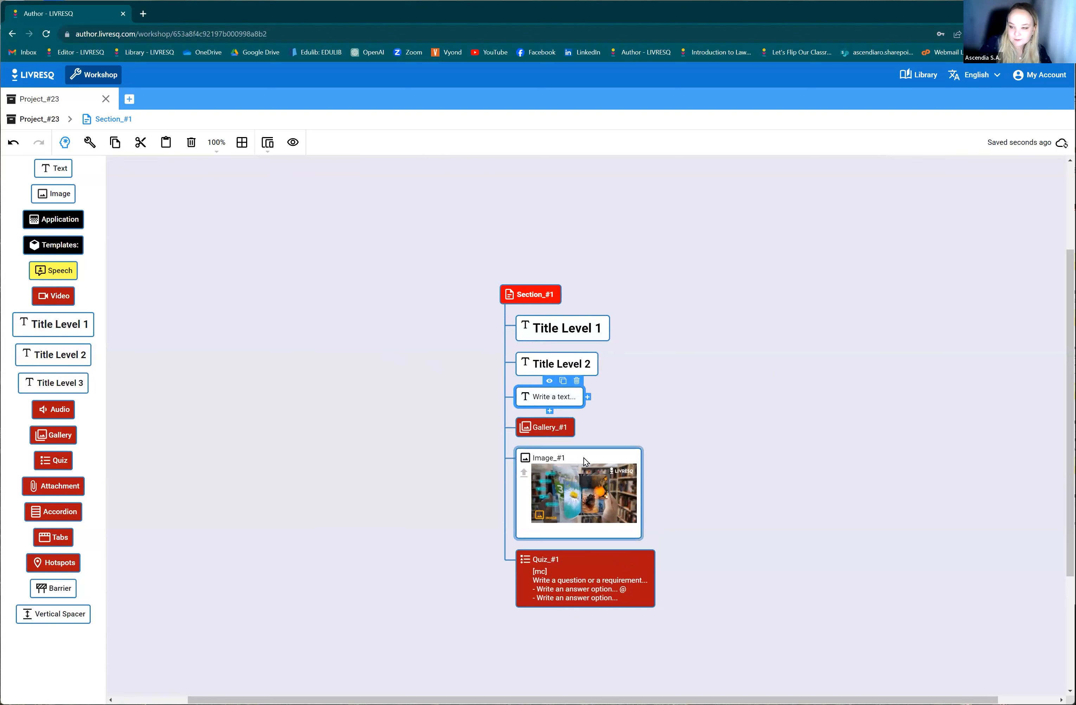
pyautogui.scroll(-1, 576, 479)
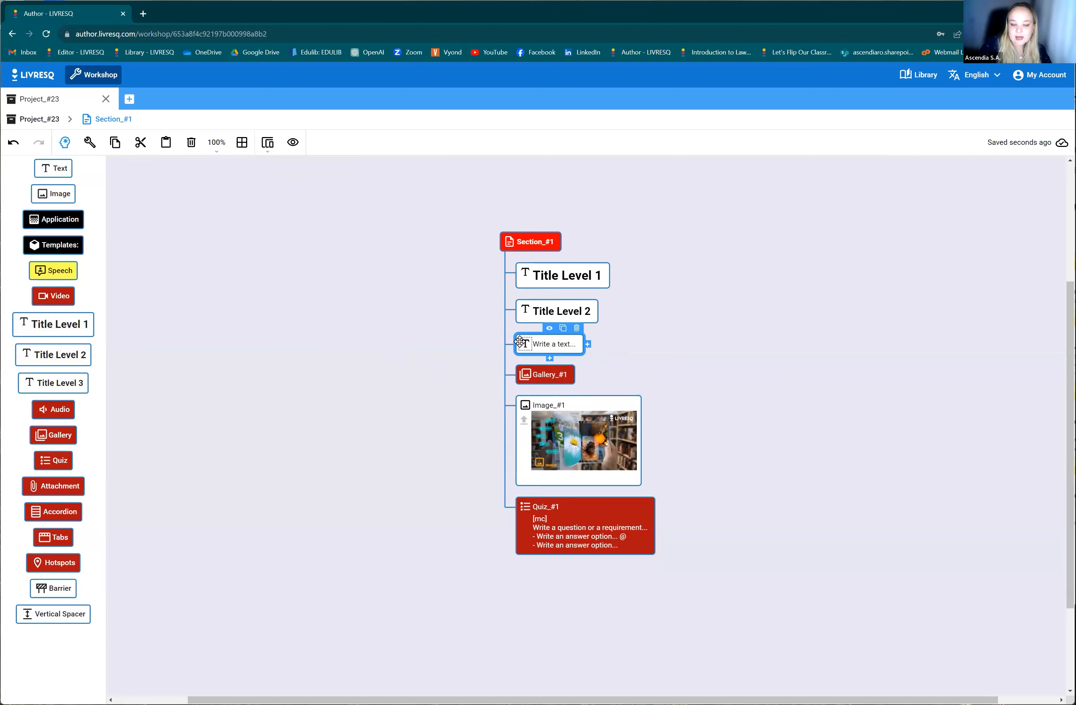
pyautogui.doubleClick(545, 347)
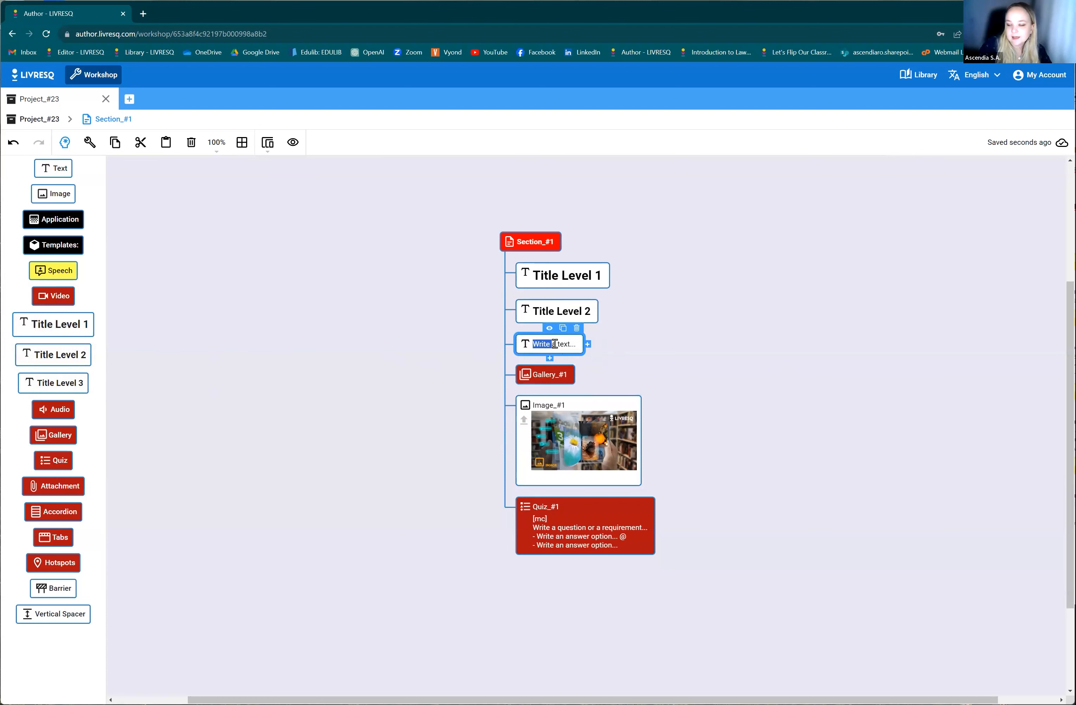
# View the new headings and text in the regular page editor, and return to planning mode.
pyautogui.click(61, 144)
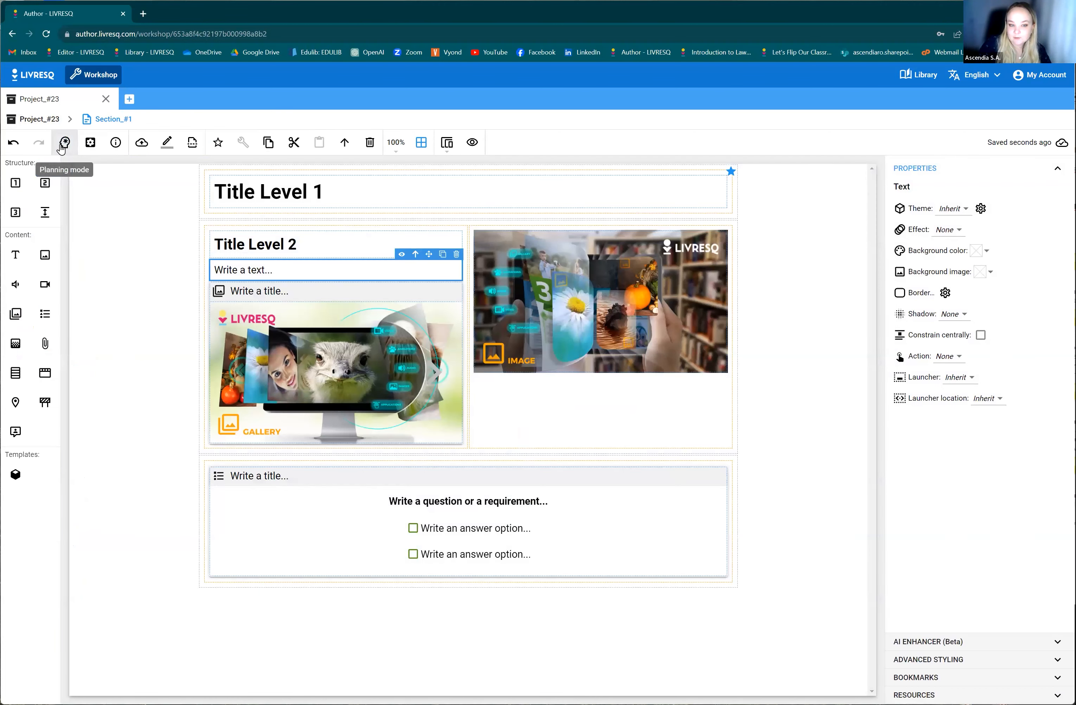
pyautogui.click(62, 146)
pyautogui.click(62, 146)
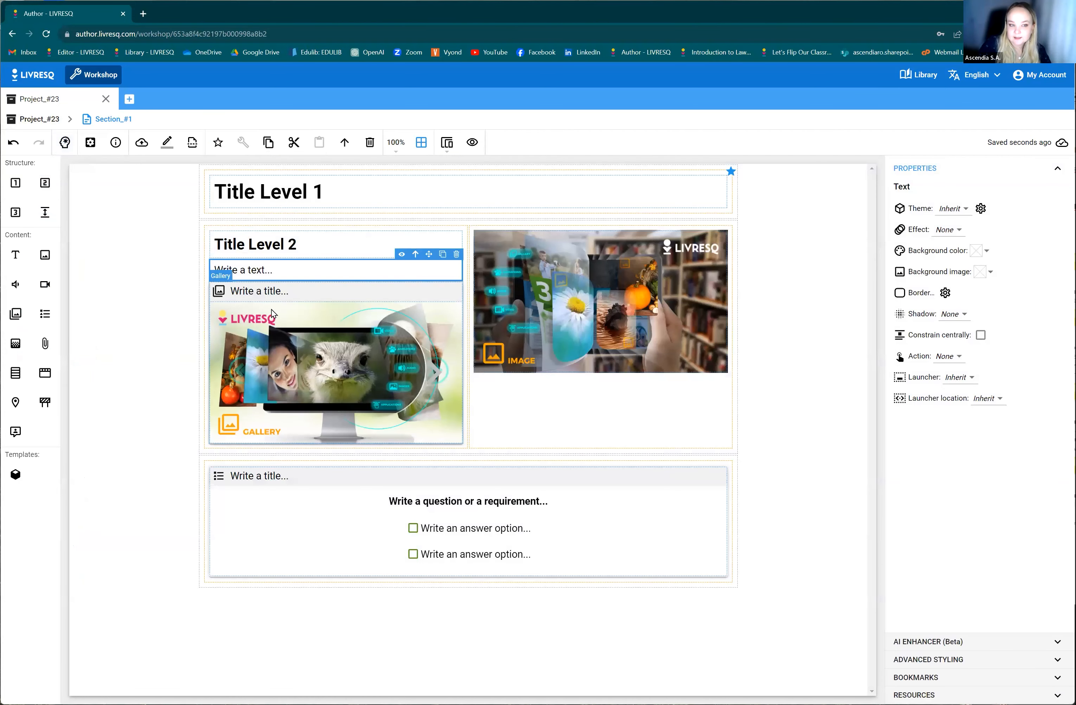
pyautogui.click(65, 142)
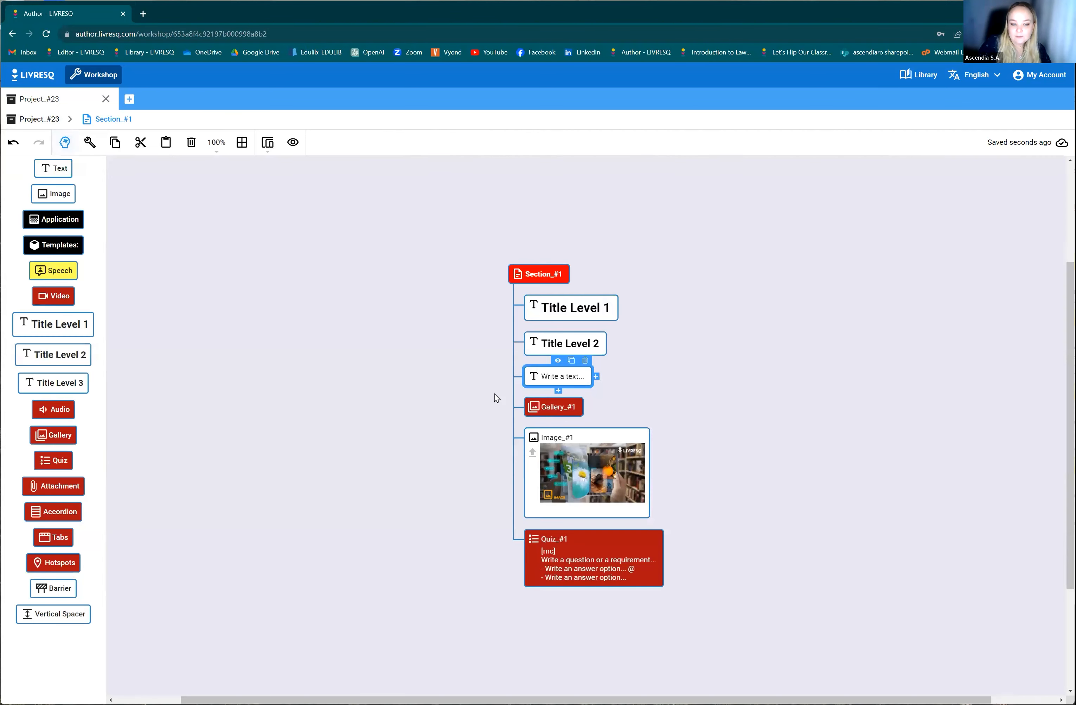
# Add a text node below Gallery_#1 and an accordion node below Image_#1.
pyautogui.click(568, 410)
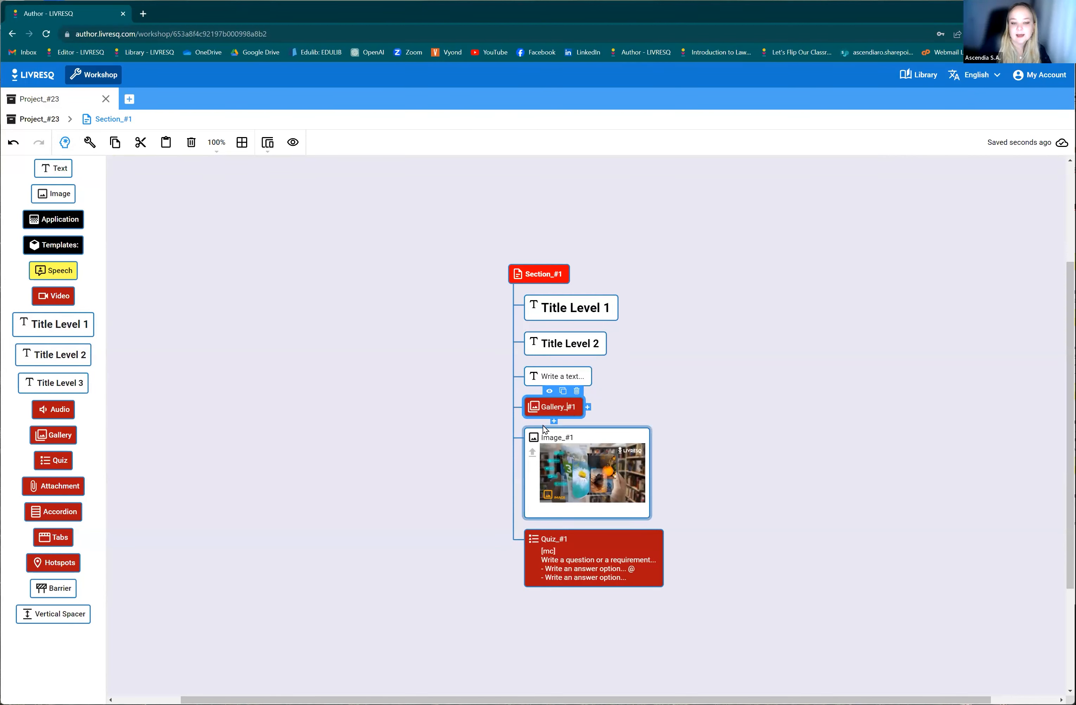
pyautogui.click(554, 421)
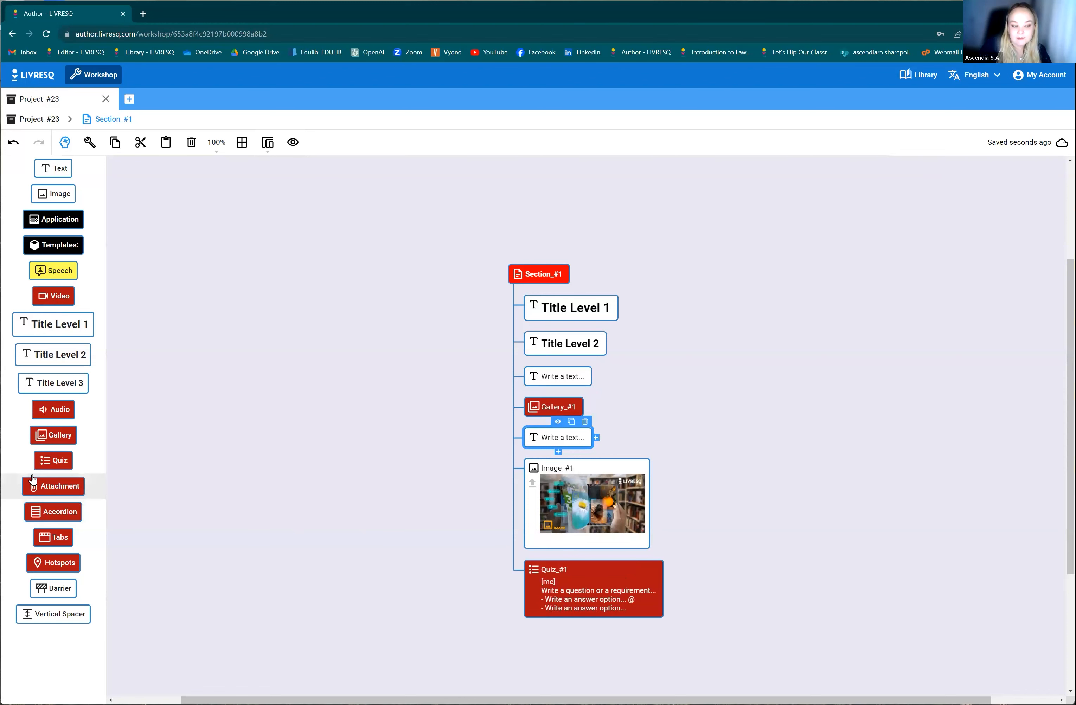
pyautogui.click(594, 487)
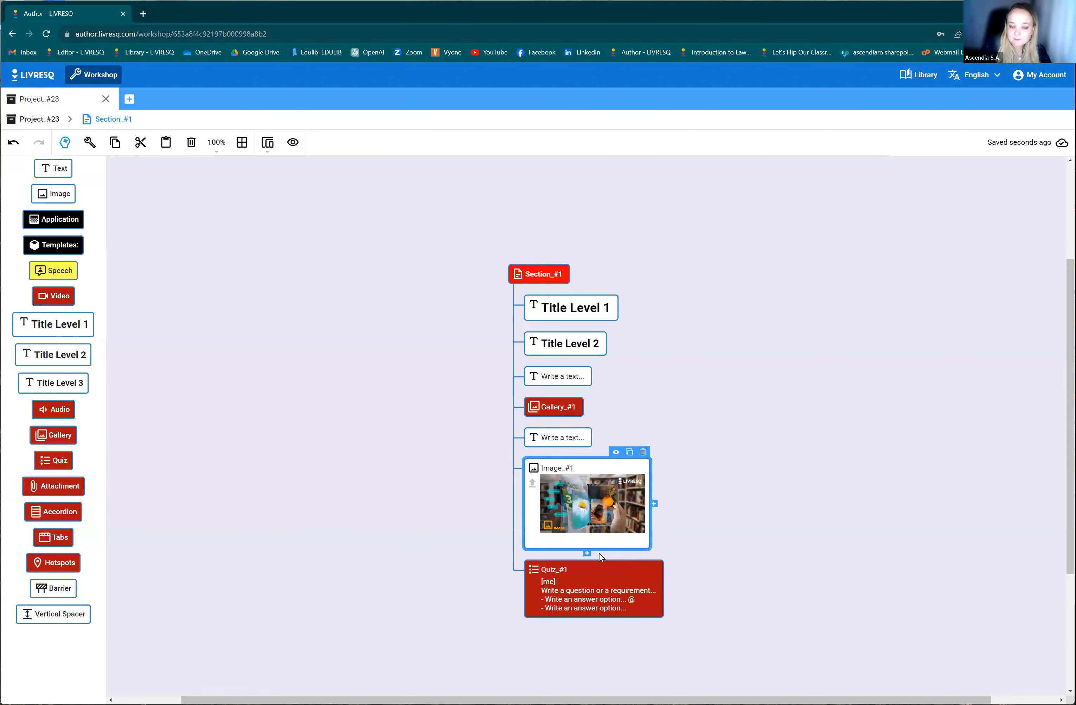
pyautogui.click(588, 554)
pyautogui.scroll(-1, 689, 552)
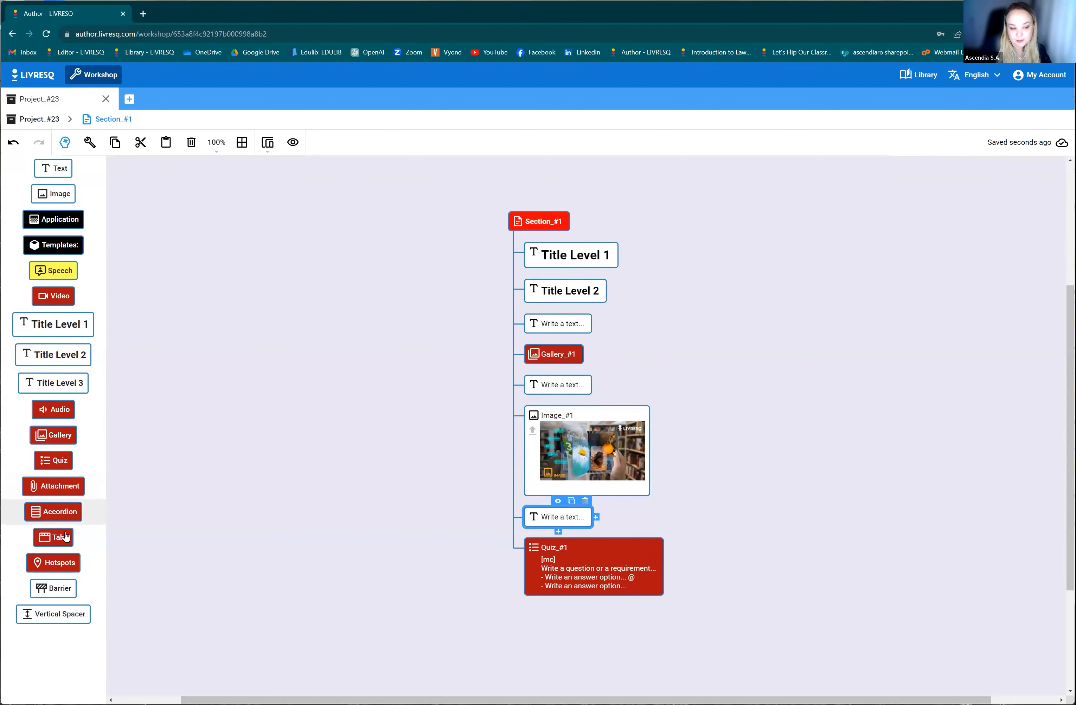
pyautogui.click(53, 512)
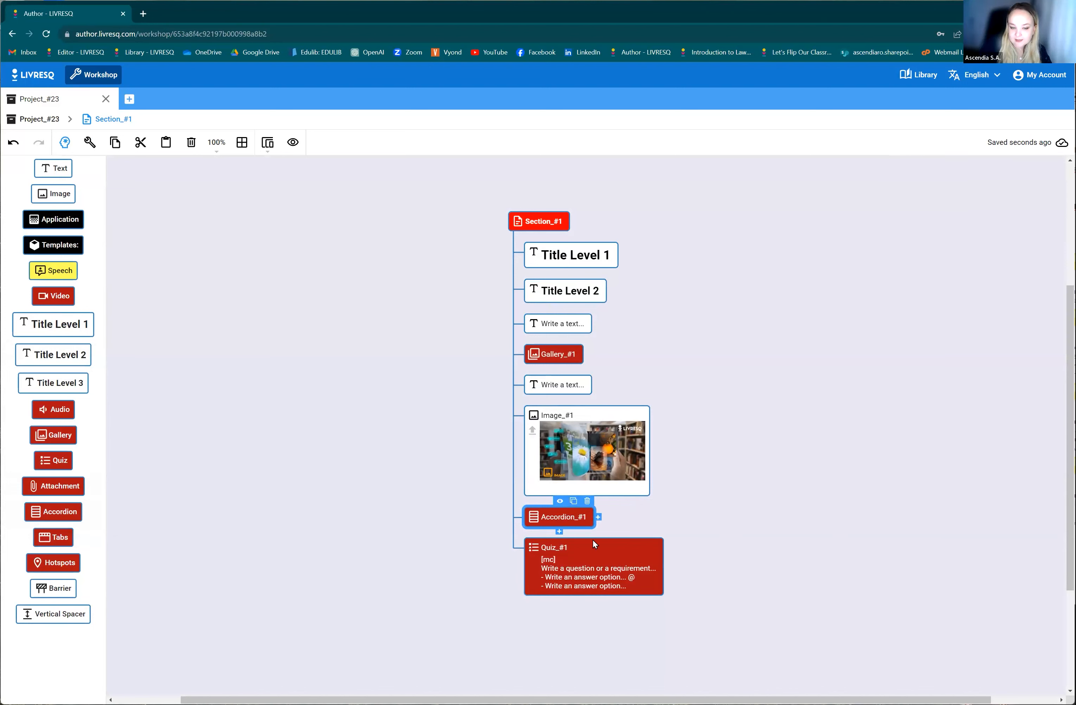
# Add a new node below Quiz_#1 and turn it into an audio element.
pyautogui.click(587, 557)
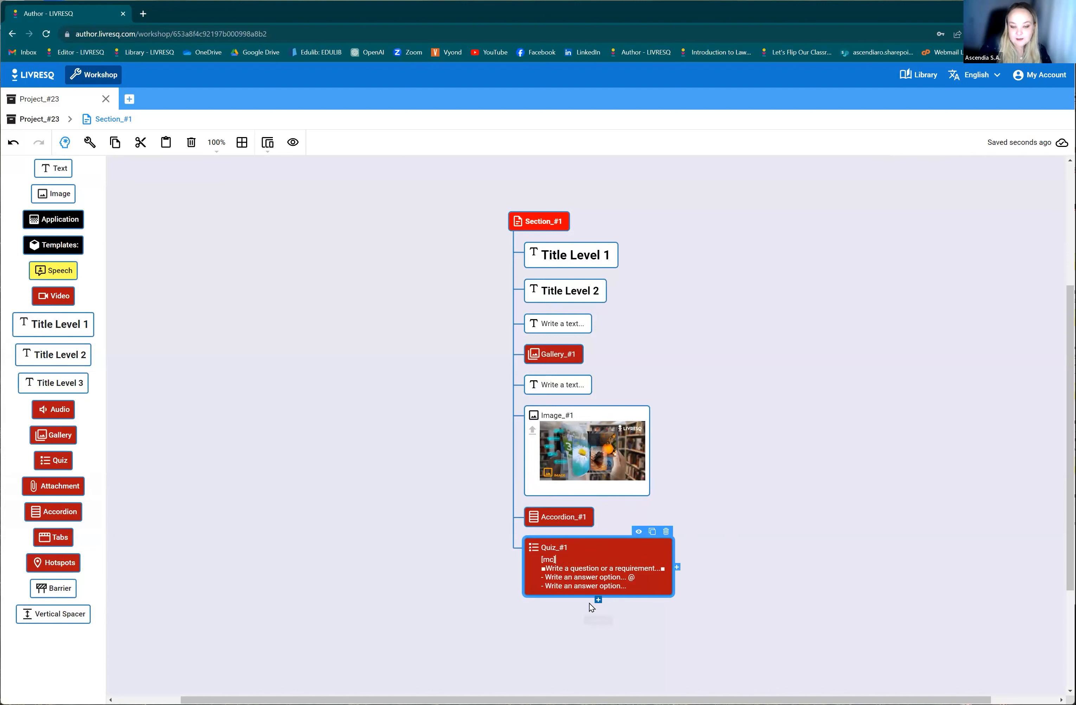
pyautogui.click(598, 601)
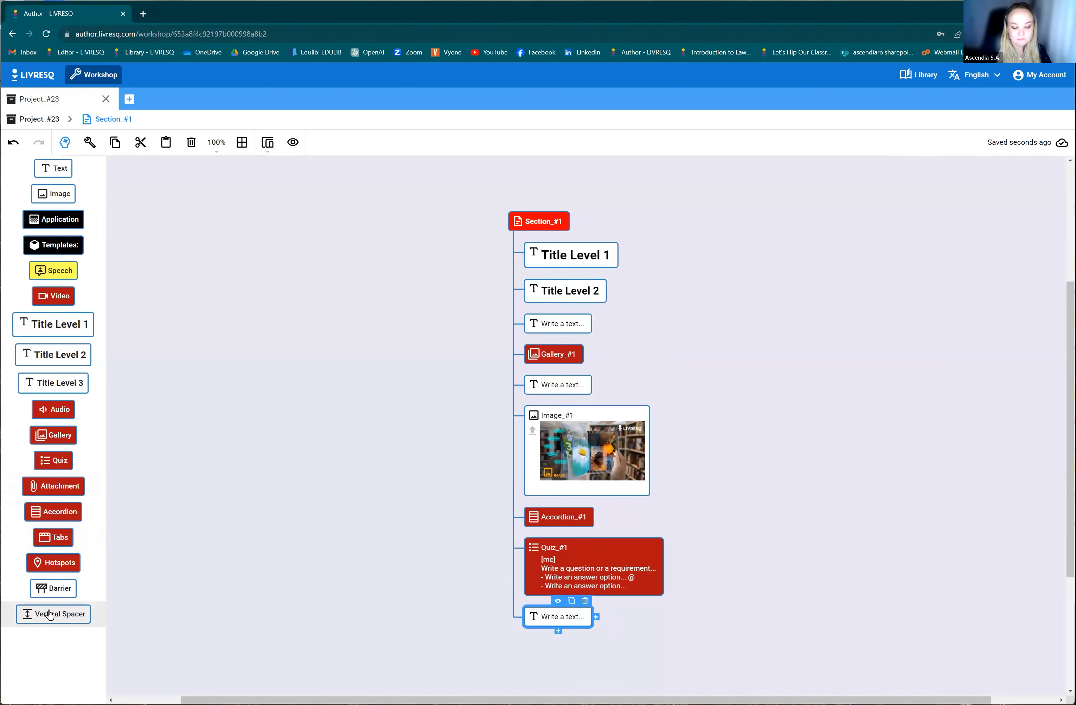
pyautogui.click(54, 411)
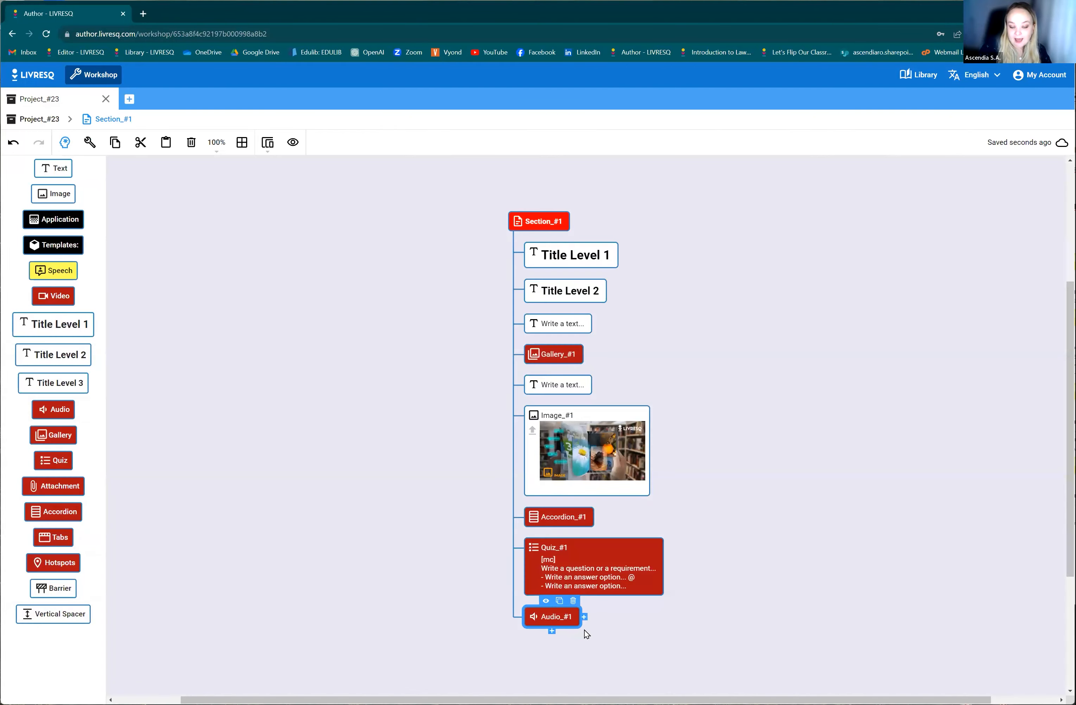
pyautogui.click(557, 487)
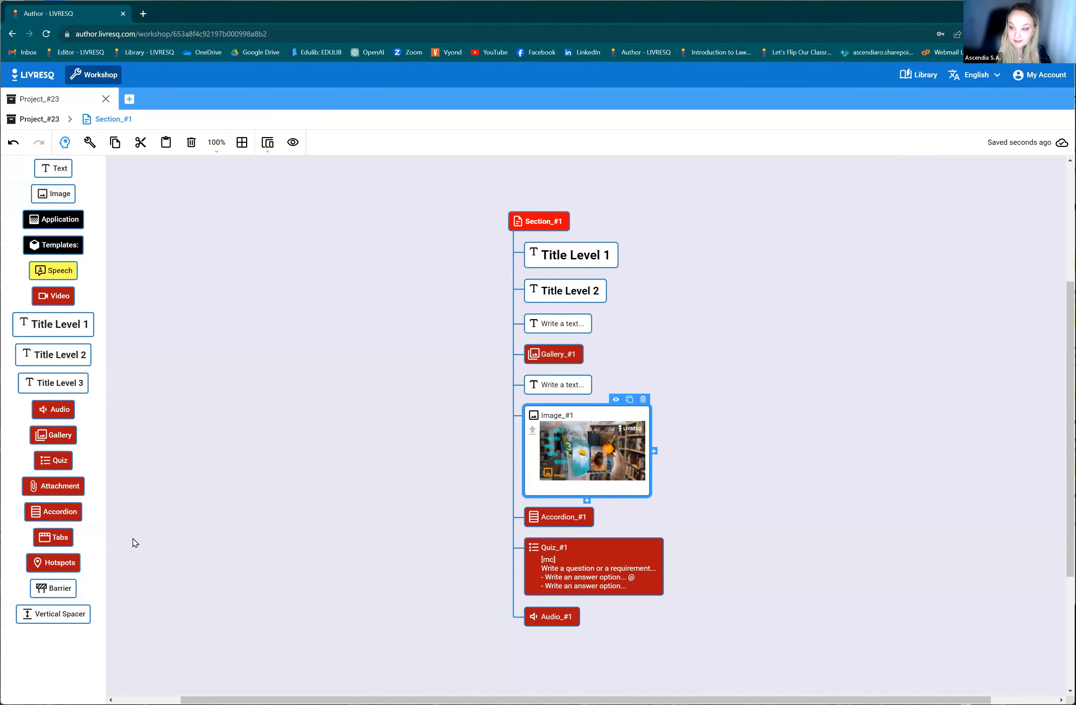
# Return to the page editor and move the Title Level 2 text into the first row, below Title Level 1.
pyautogui.click(67, 143)
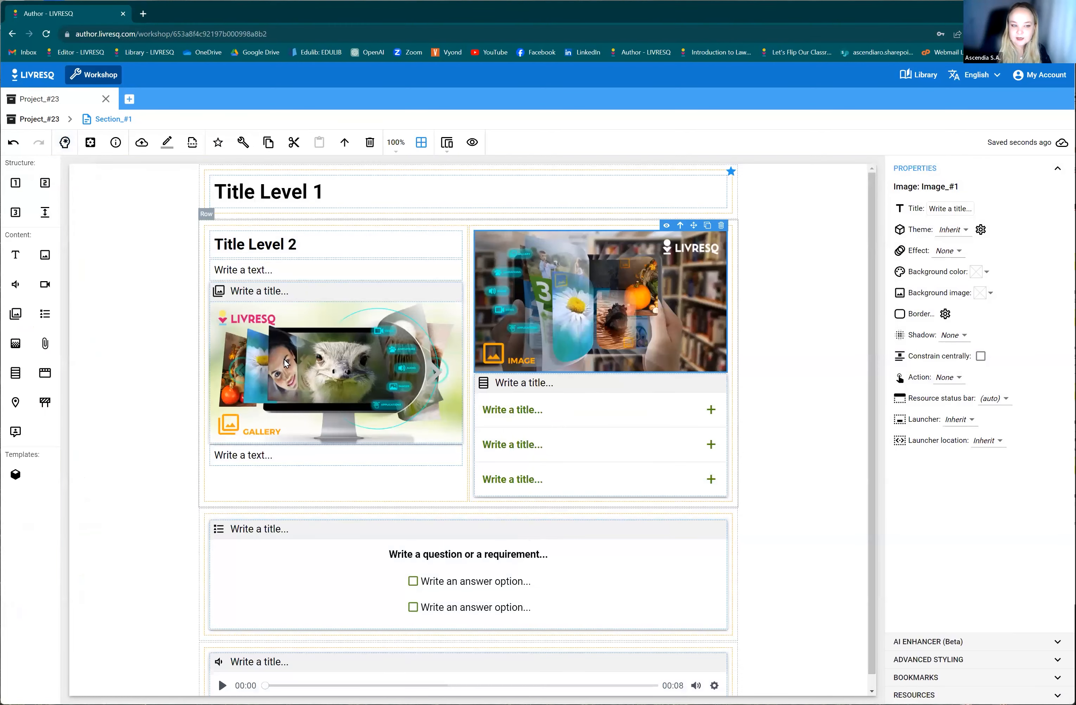
pyautogui.scroll(-1, 731, 432)
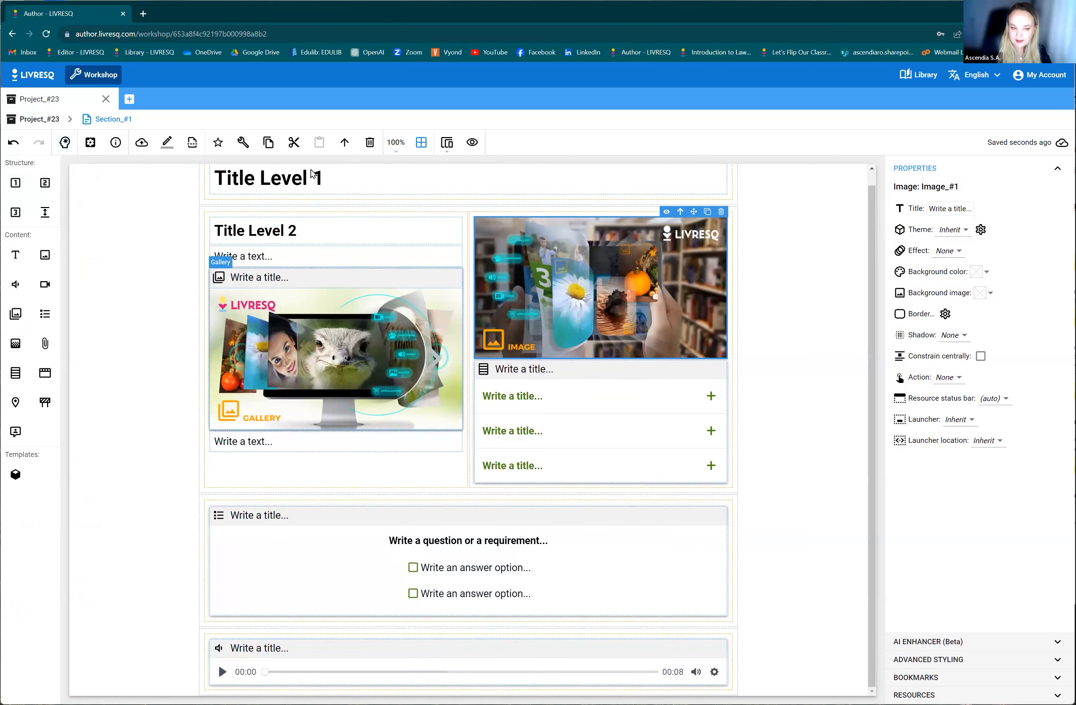
pyautogui.click(405, 234)
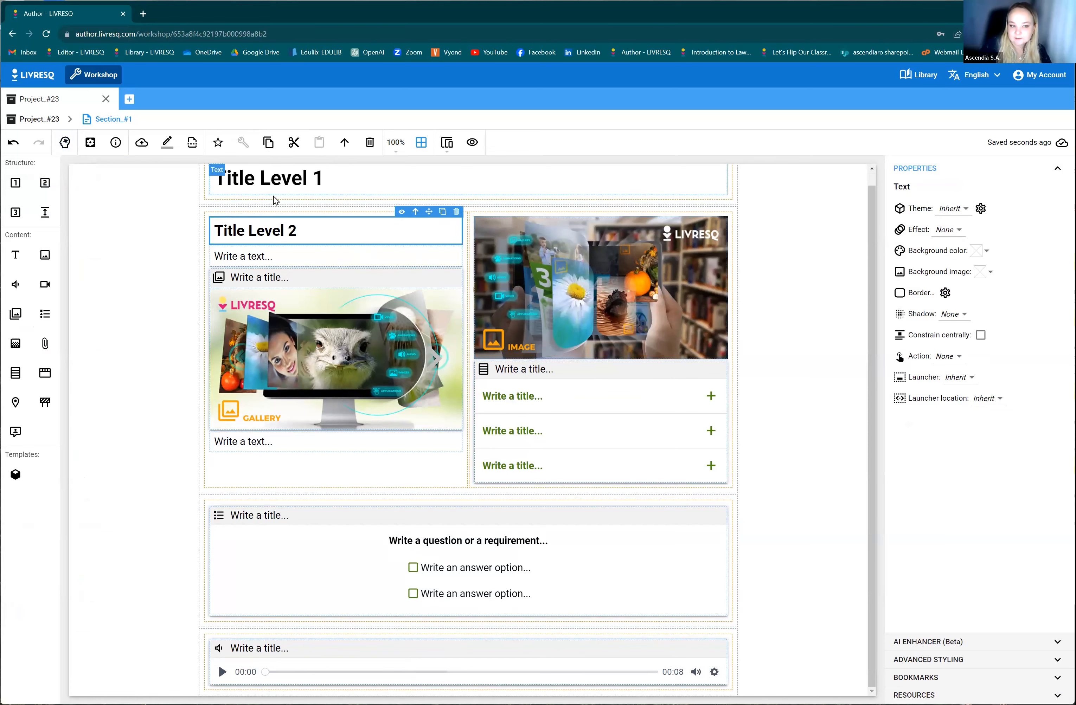
pyautogui.scroll(1, 313, 234)
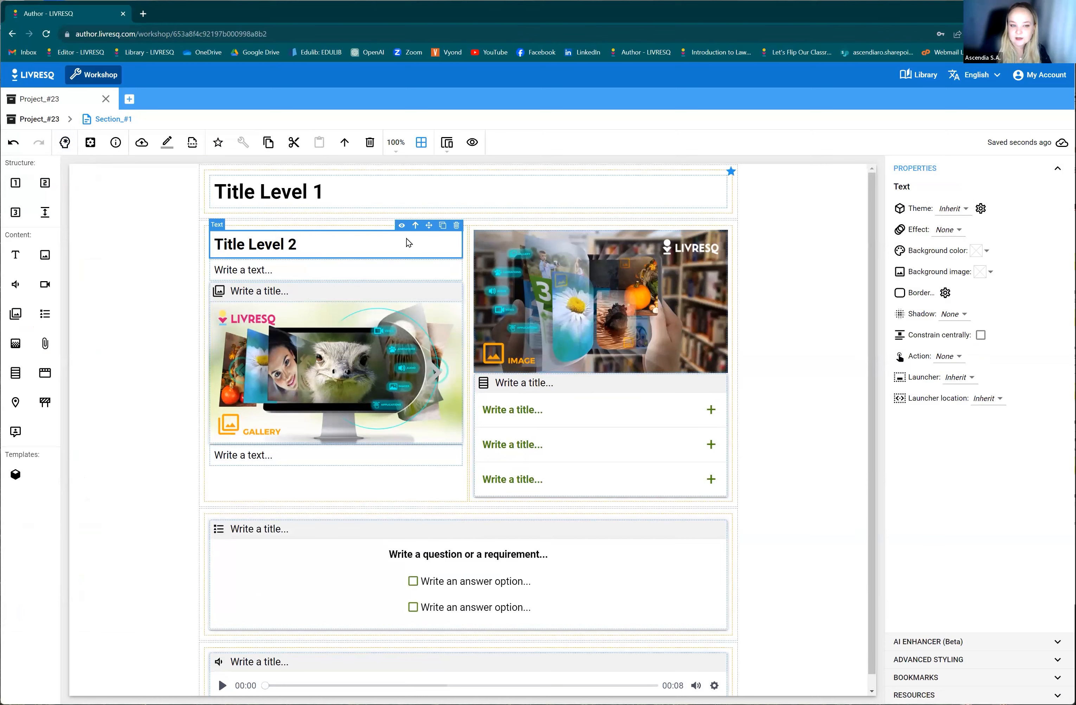
pyautogui.moveTo(433, 207); pyautogui.dragTo(434, 210)
# Insert a single-cell row above the gallery and image row, and move the text above the gallery into it.
pyautogui.click(306, 275)
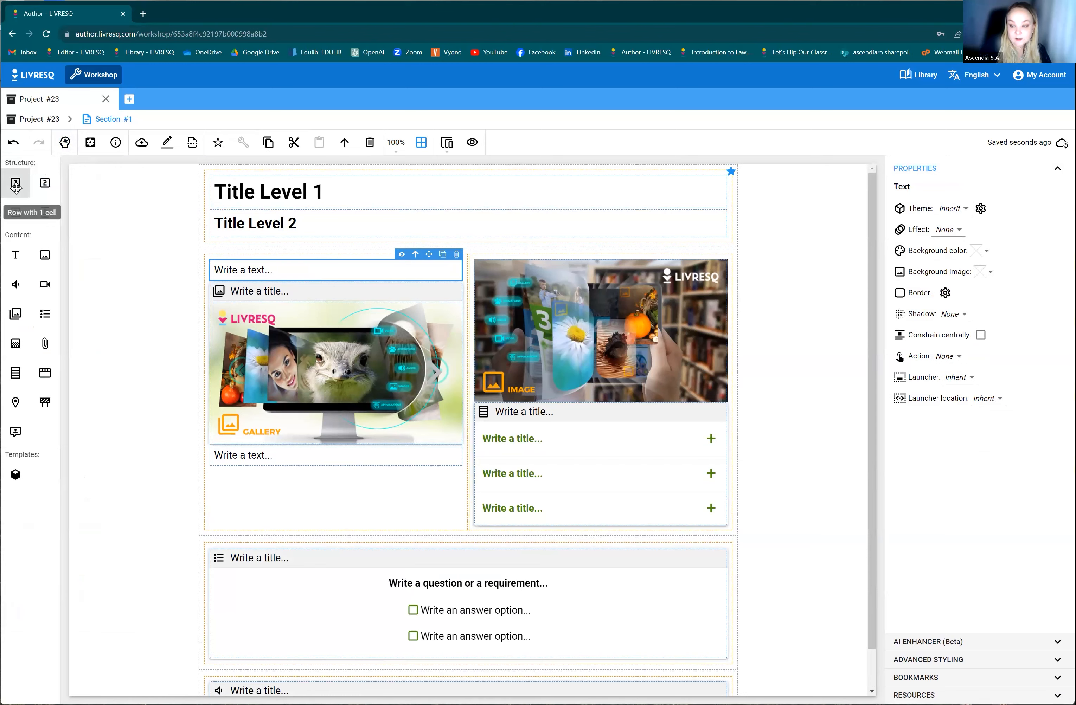
pyautogui.moveTo(16, 186); pyautogui.dragTo(227, 271)
pyautogui.click(289, 298)
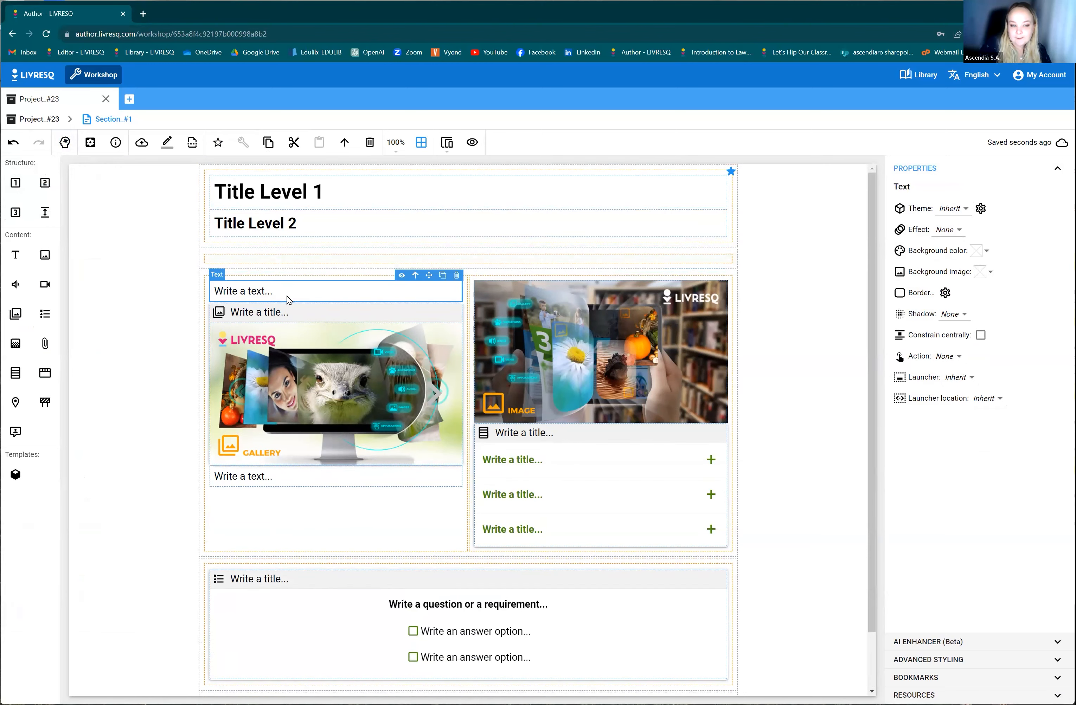
pyautogui.moveTo(289, 259); pyautogui.dragTo(290, 260)
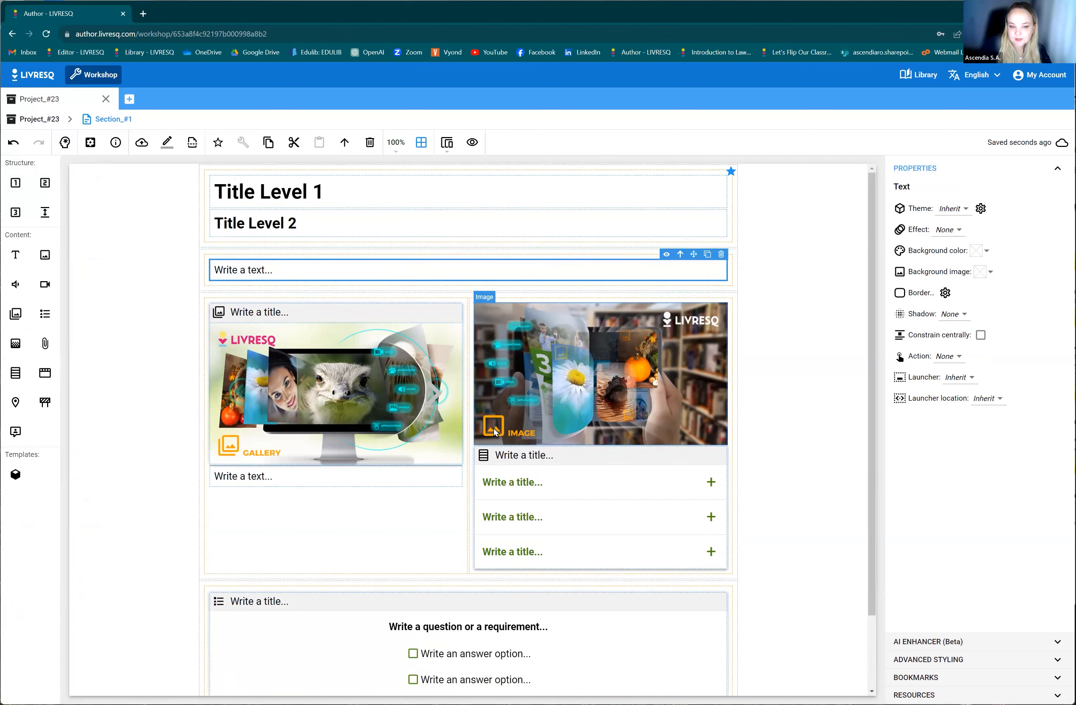
# Examine the rearranged page, and switch to planning mode to inspect the section, title and gallery nodes.
pyautogui.scroll(-2, 745, 495)
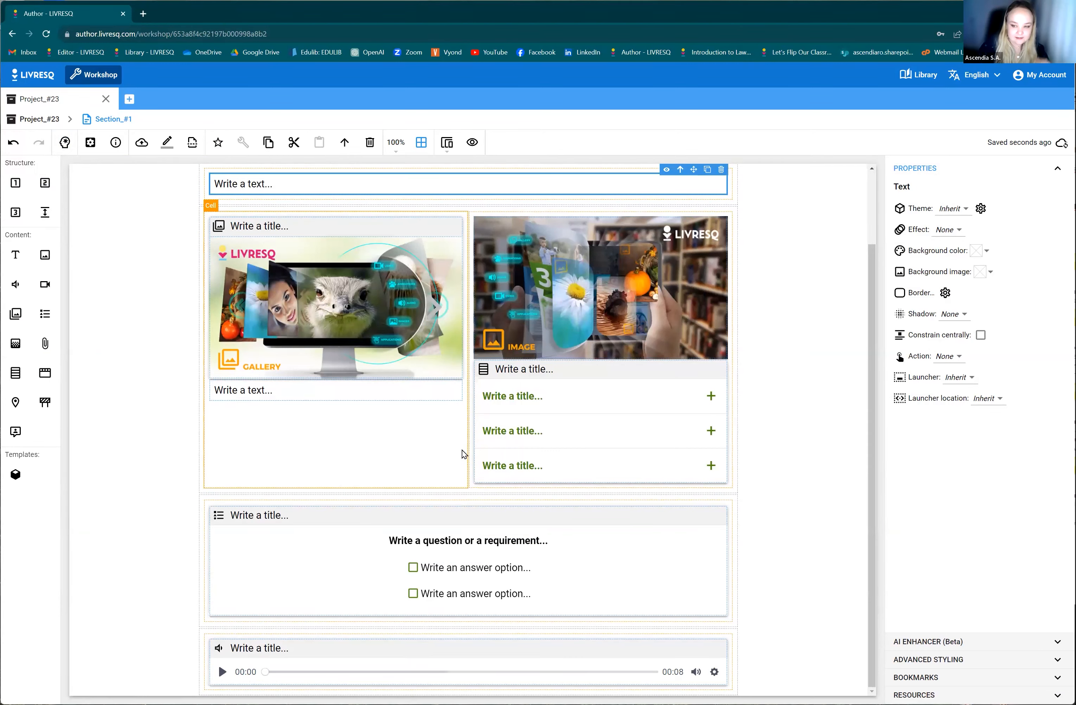
pyautogui.scroll(2, 405, 465)
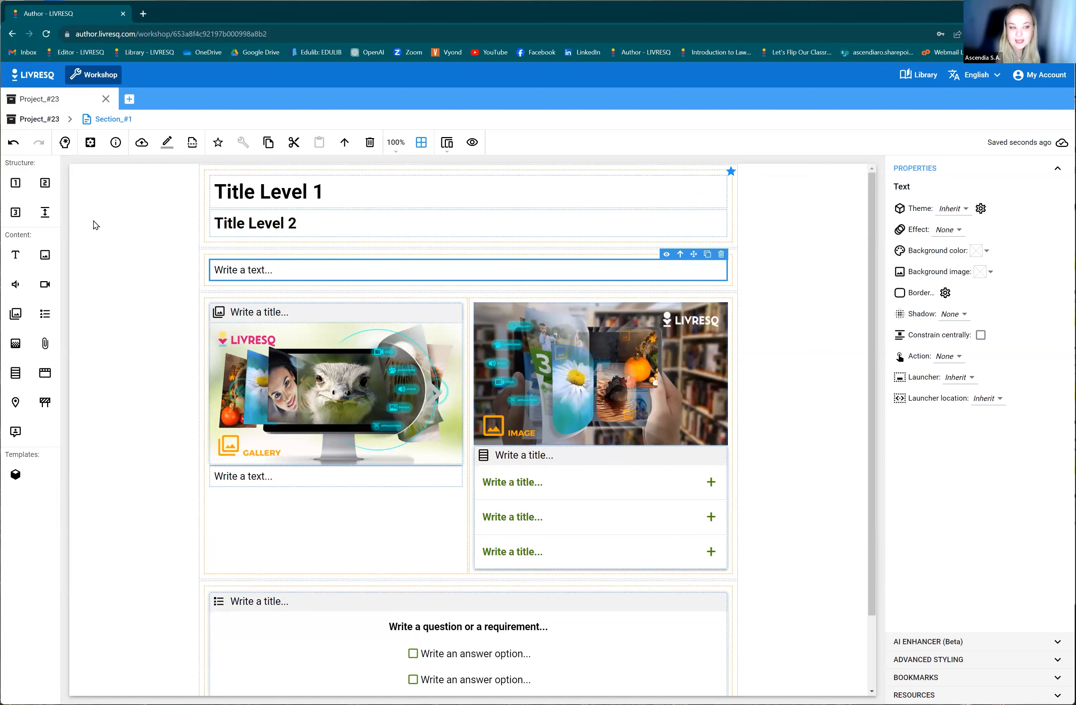
pyautogui.click(63, 145)
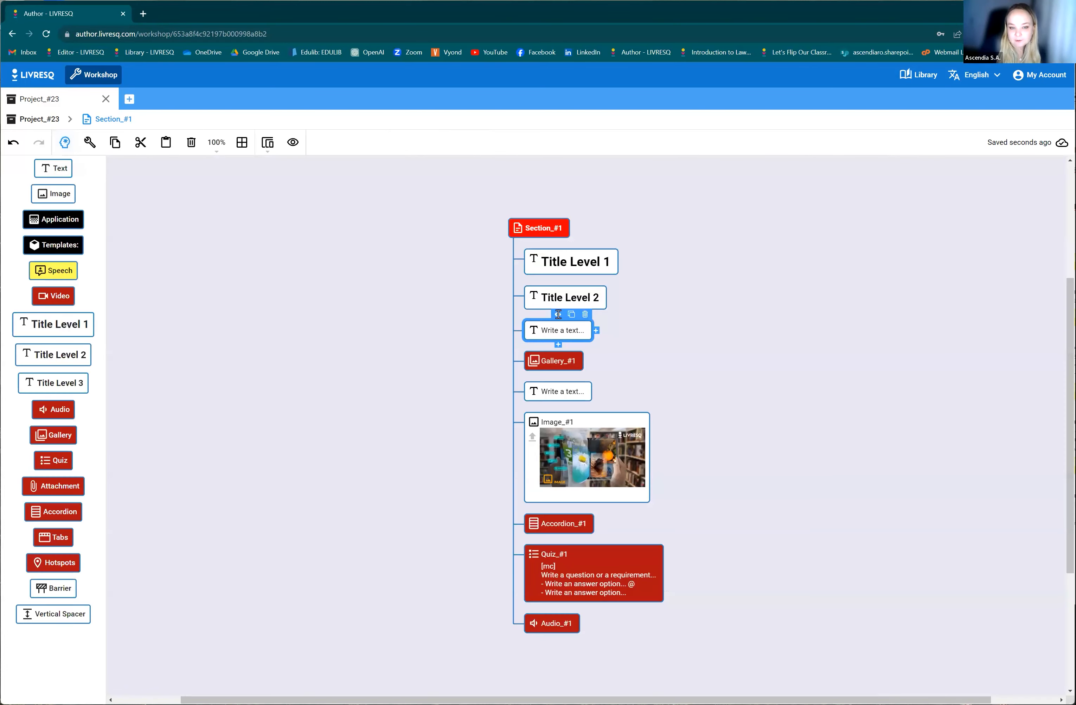
pyautogui.click(548, 226)
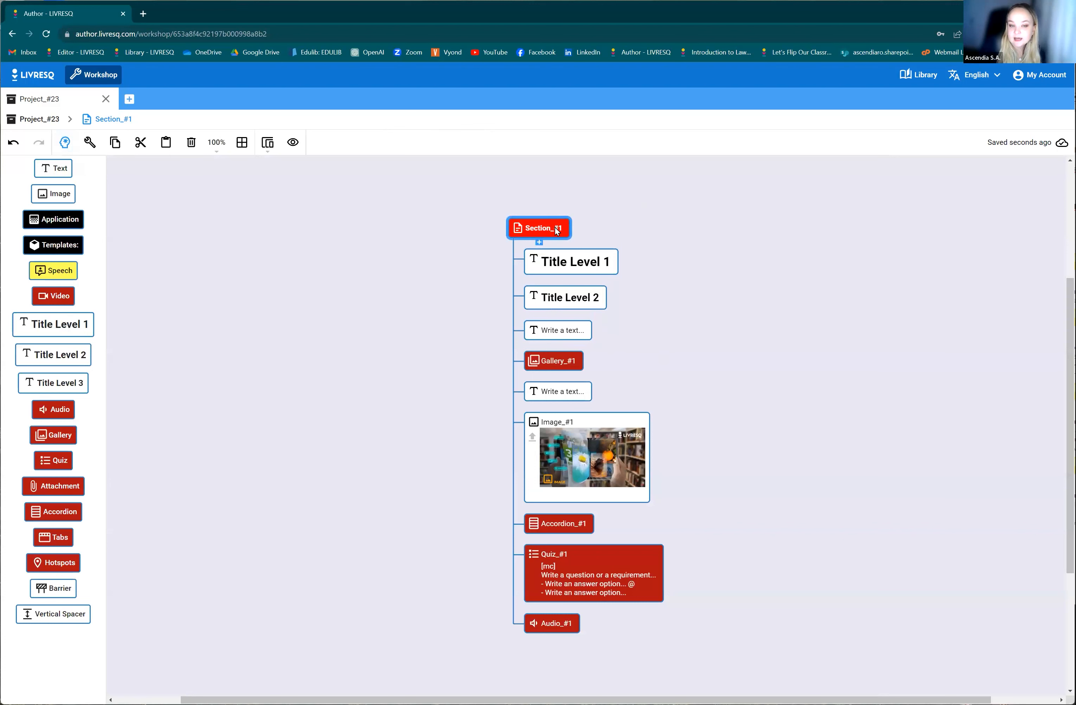
pyautogui.click(583, 294)
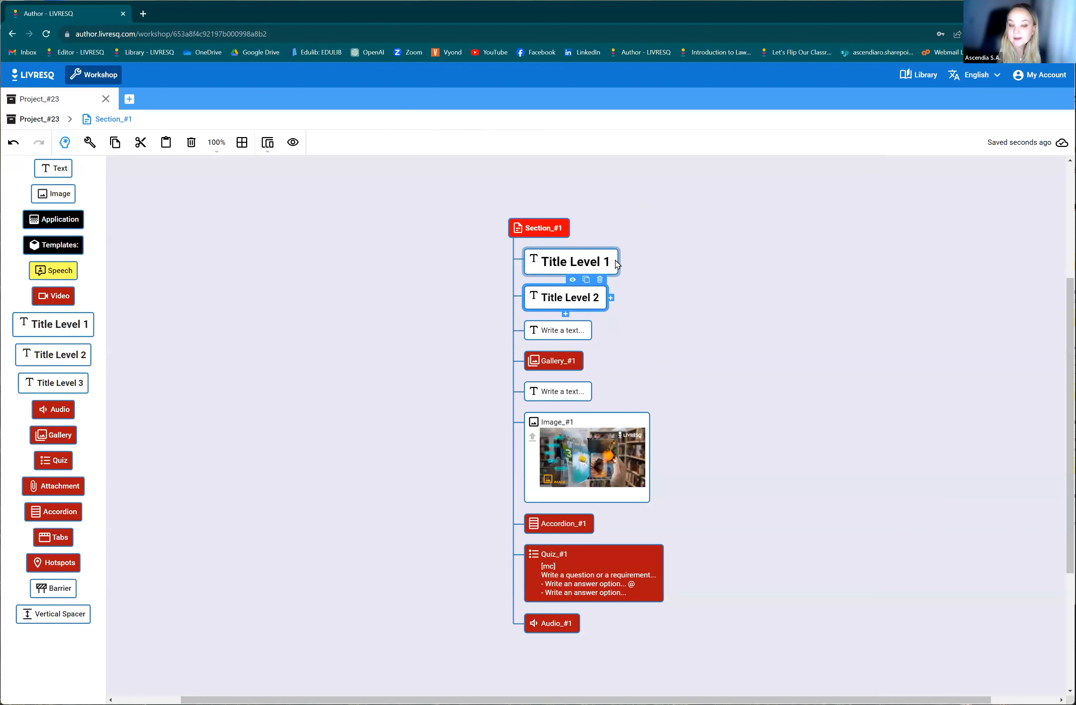
pyautogui.click(615, 261)
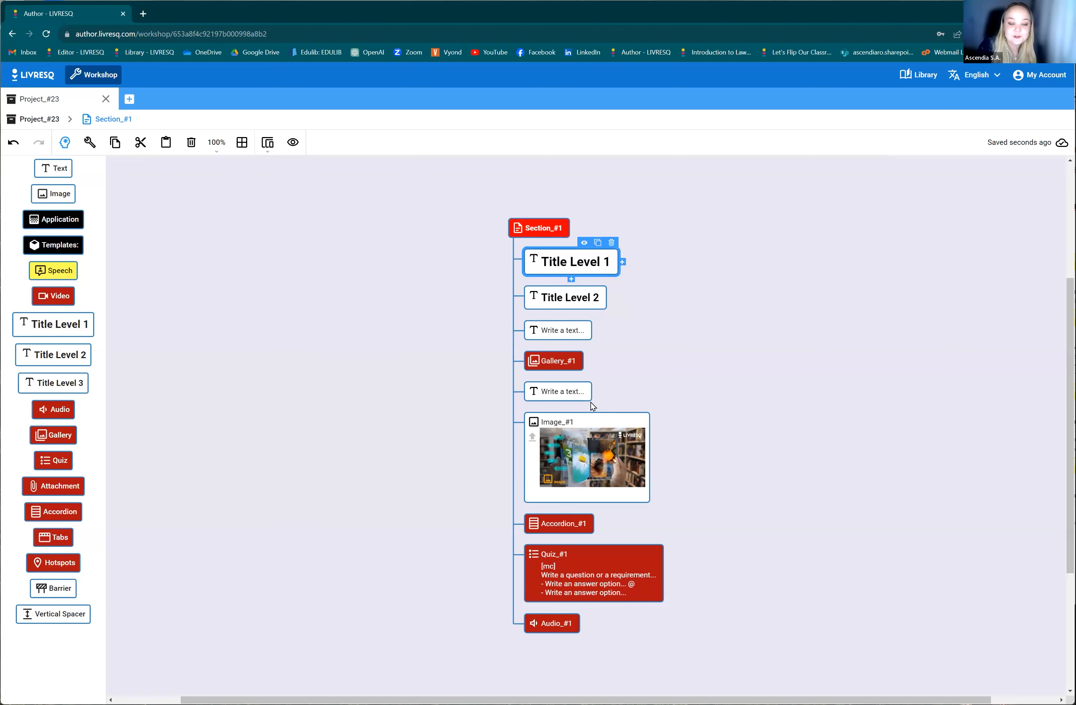
pyautogui.click(572, 366)
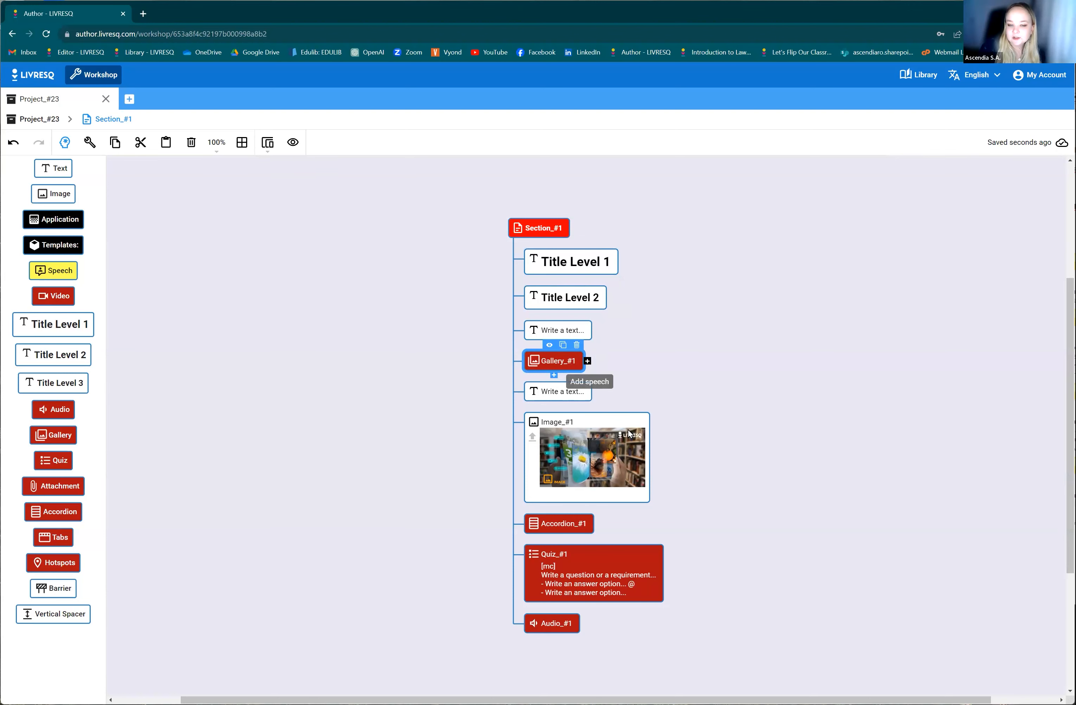
# Attach a speech element to the Gallery_#1 node and another to the Image_#1 node.
pyautogui.click(588, 362)
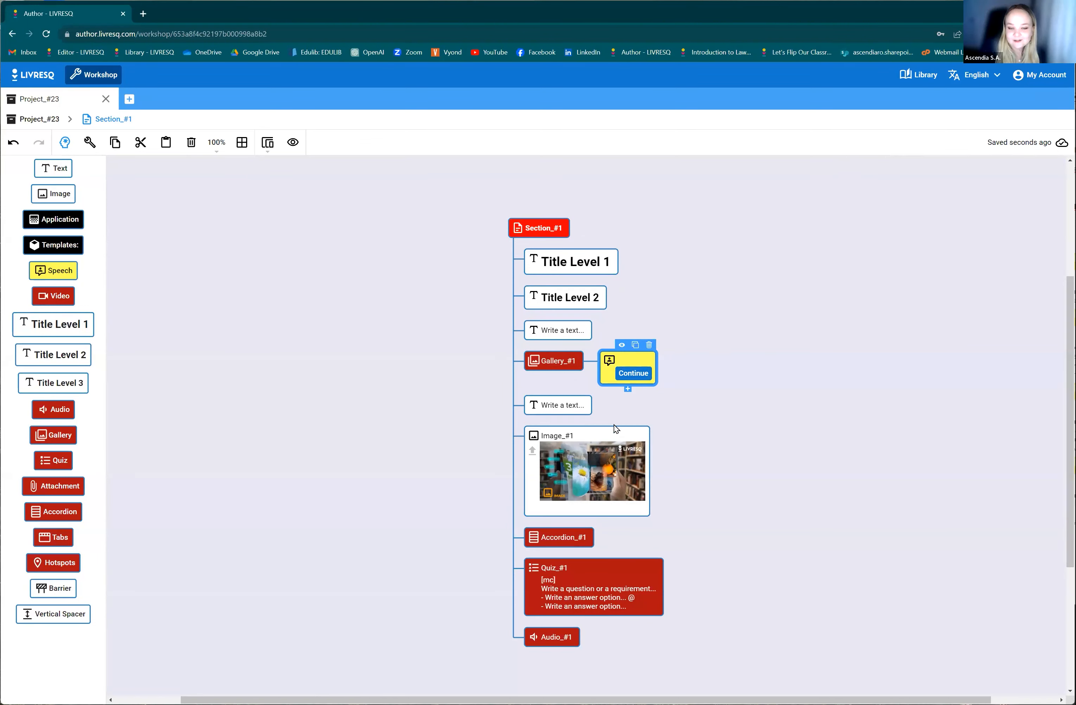
pyautogui.click(630, 454)
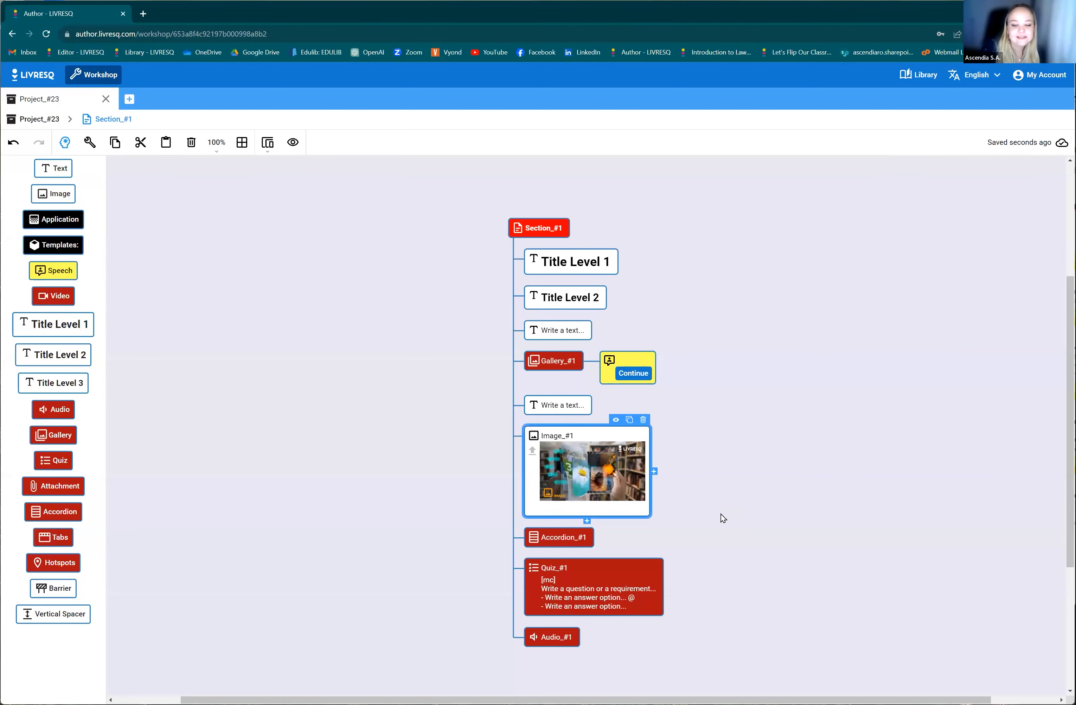
pyautogui.click(655, 472)
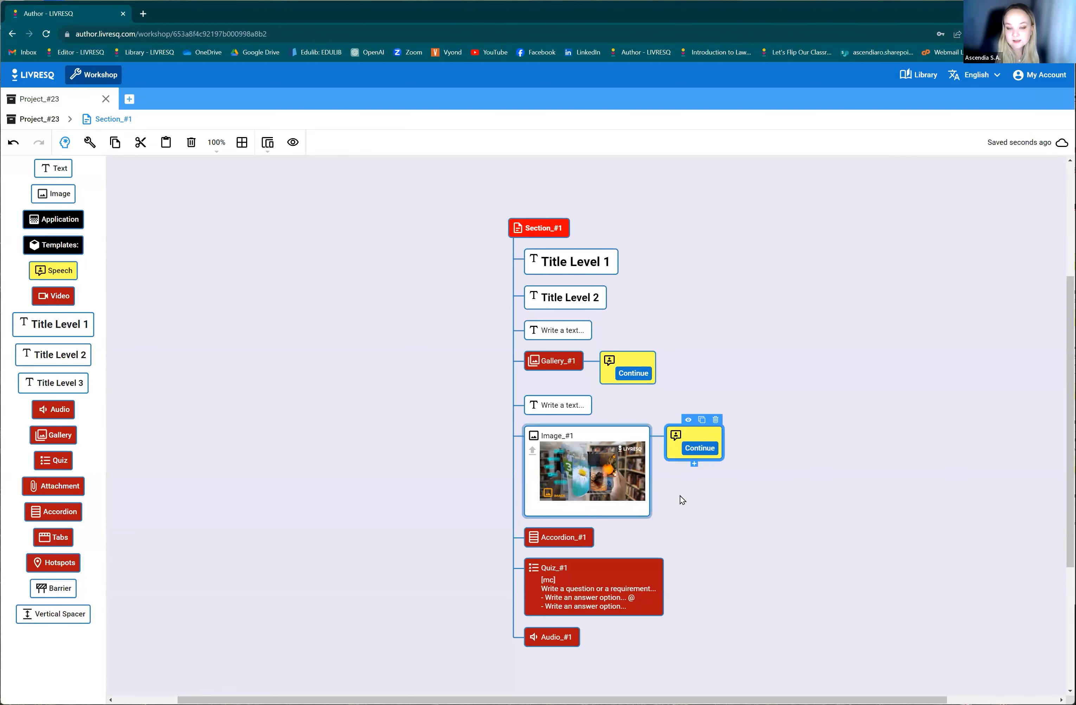
# In the page editor, generate a text-to-speech sound for the gallery's speech in English (English, US) with the JennyMultilingualNeural (female) voice.
pyautogui.click(66, 150)
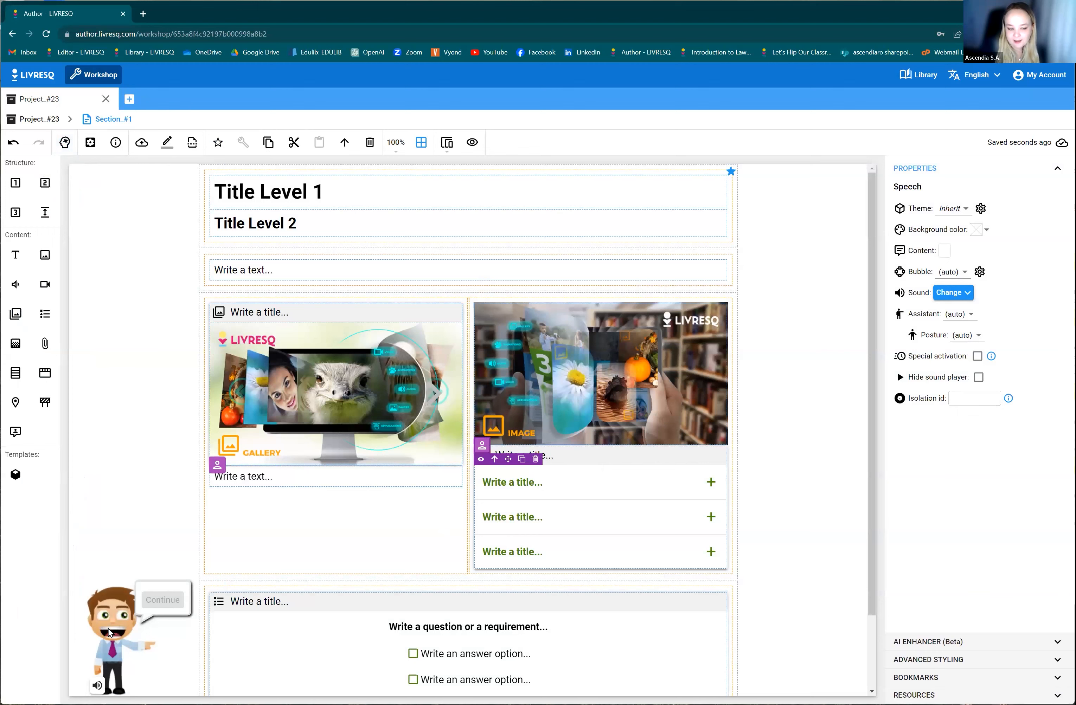
pyautogui.click(224, 461)
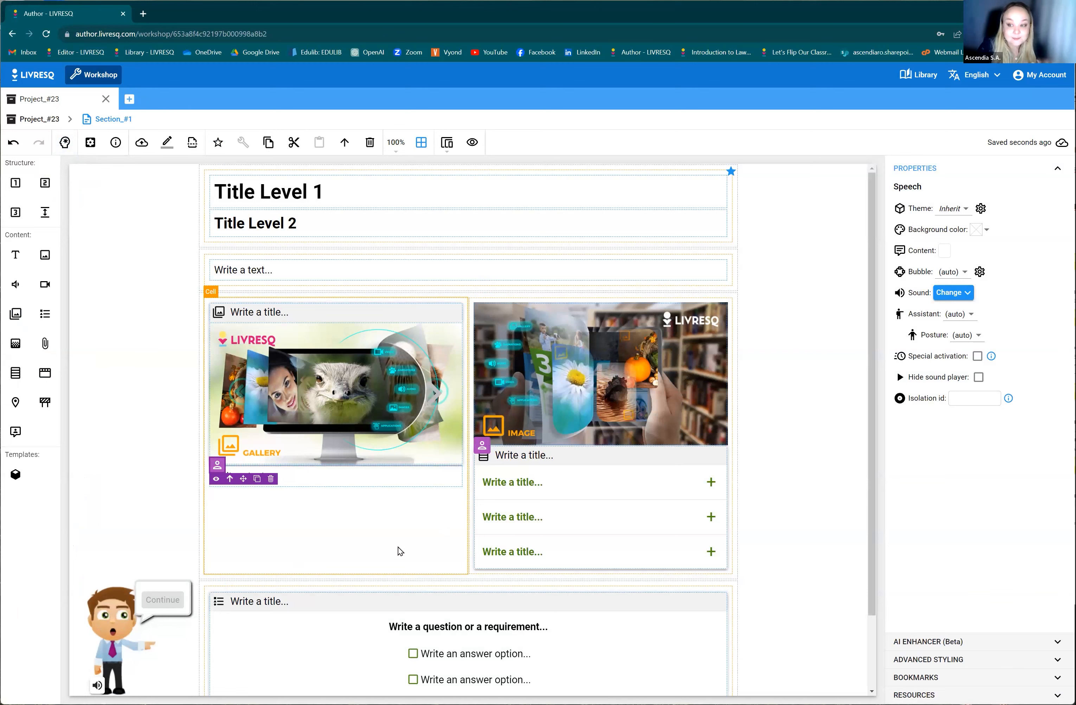
pyautogui.click(953, 295)
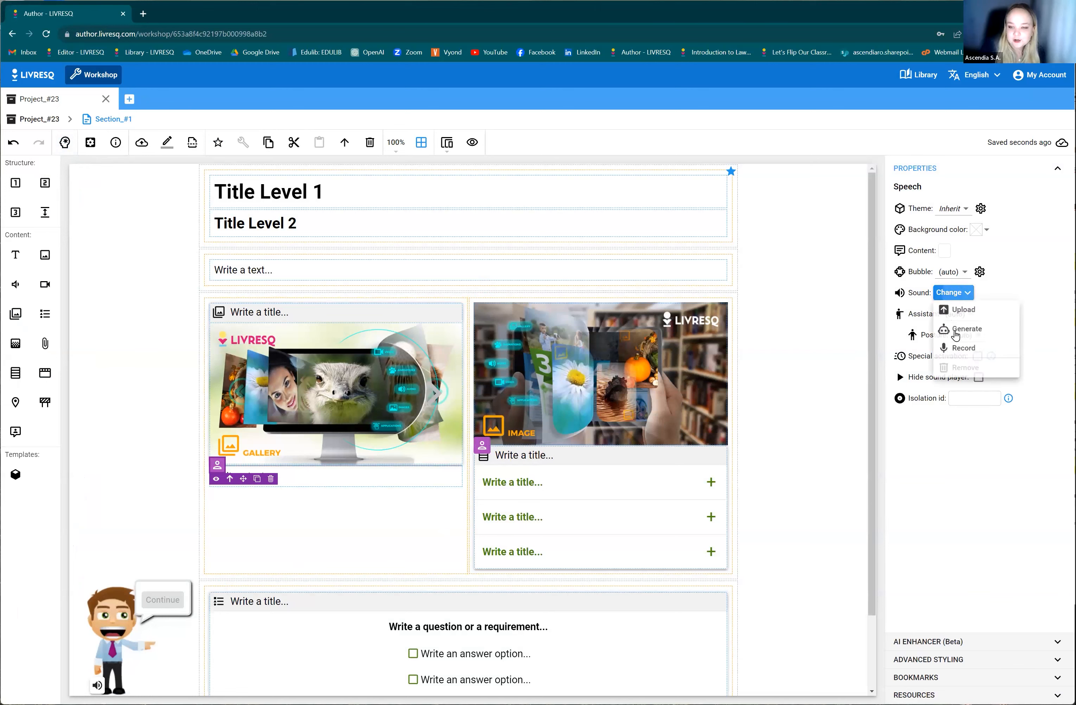
pyautogui.click(956, 330)
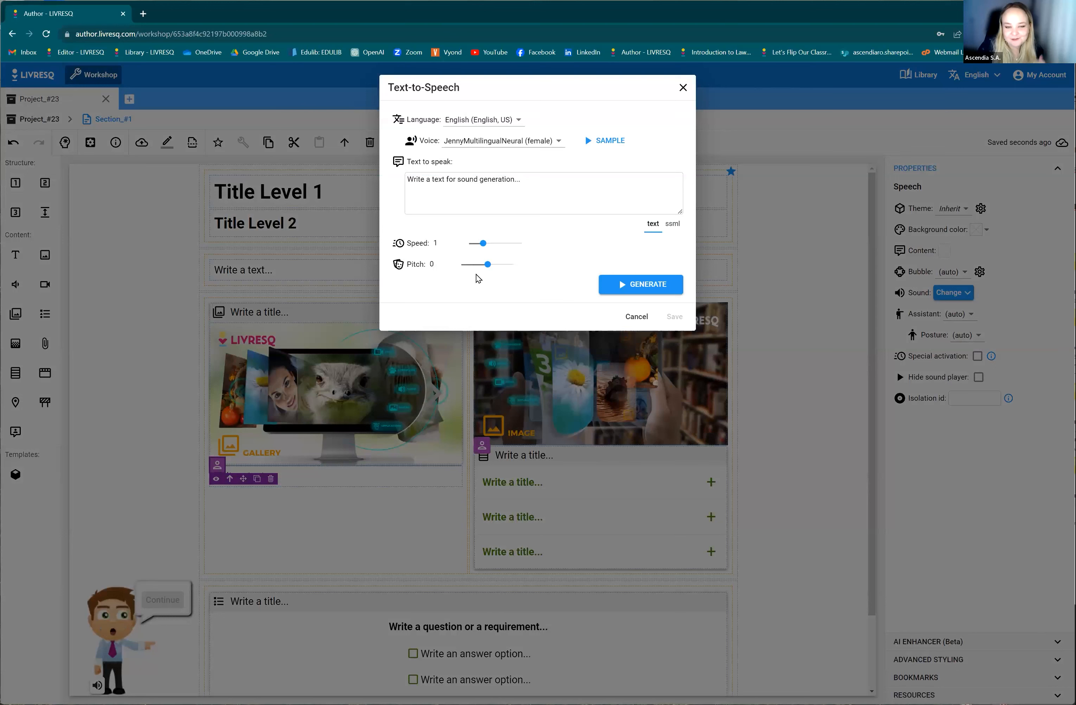
pyautogui.click(508, 124)
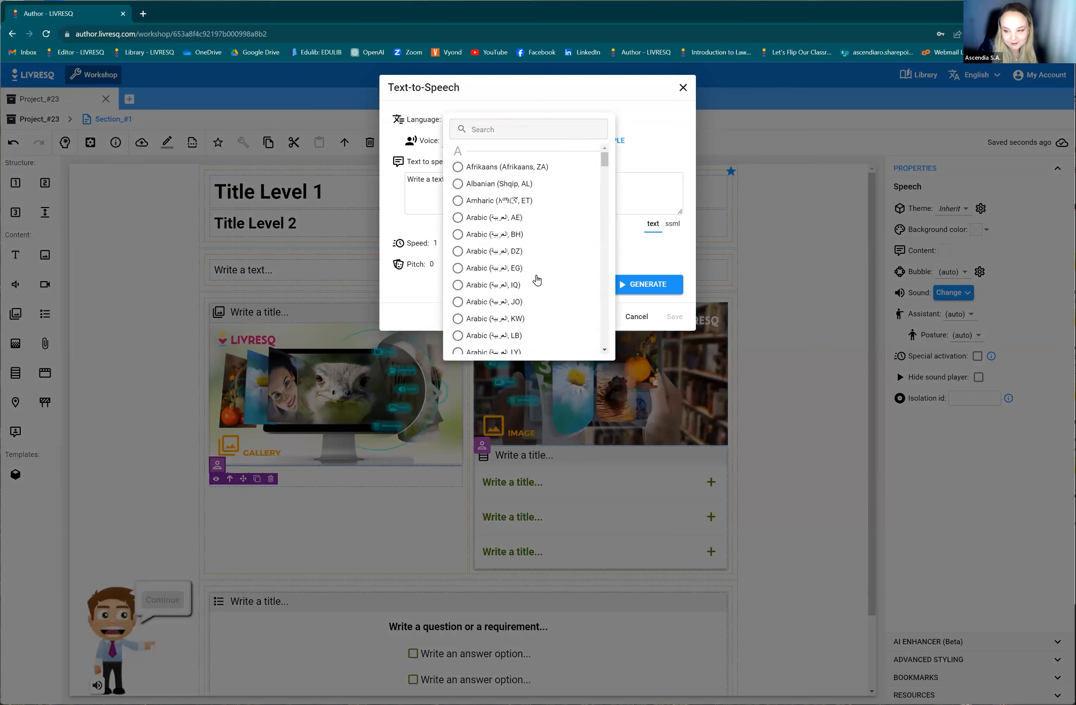
pyautogui.scroll(-10, 536, 297)
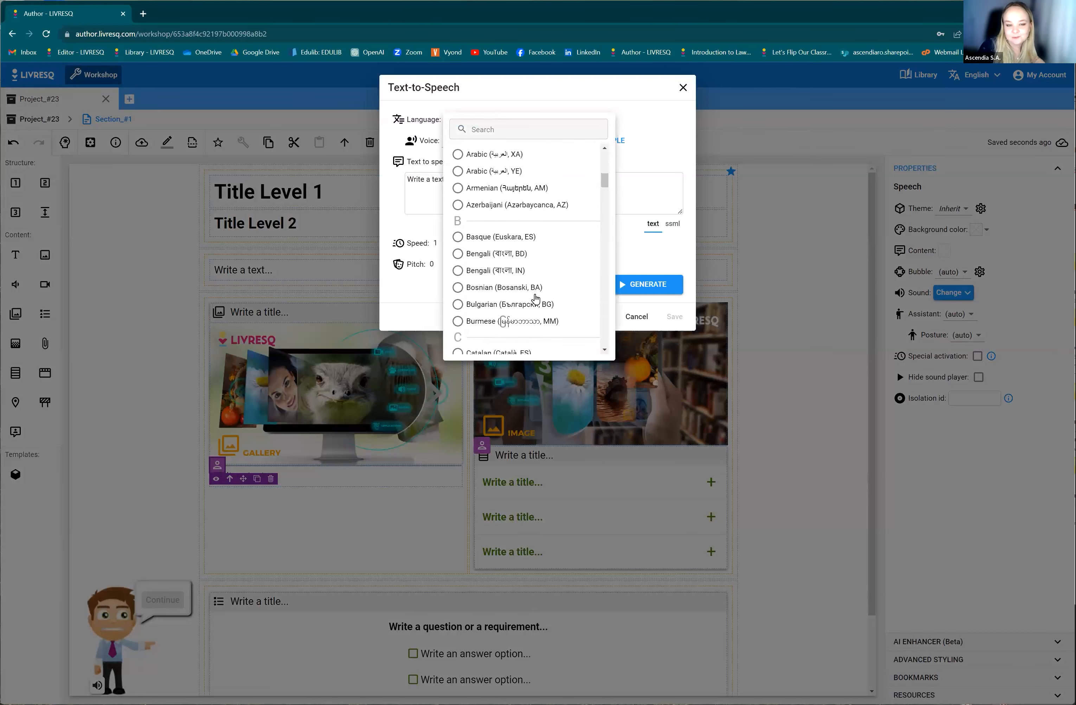
pyautogui.scroll(-7, 536, 298)
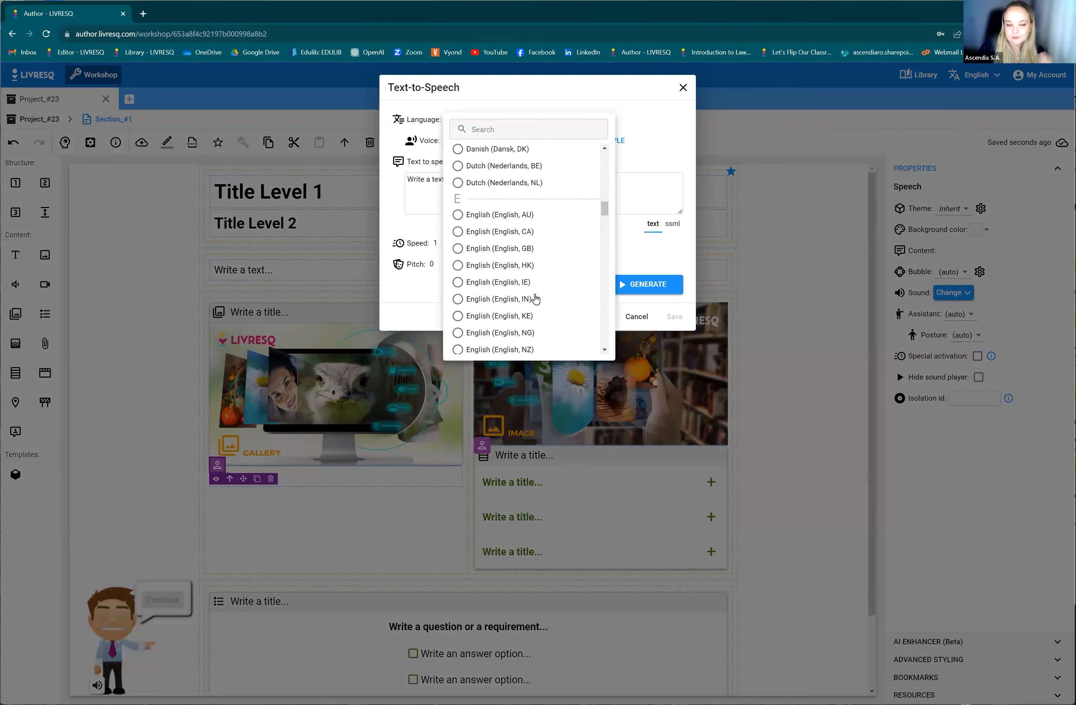
pyautogui.scroll(-3, 535, 298)
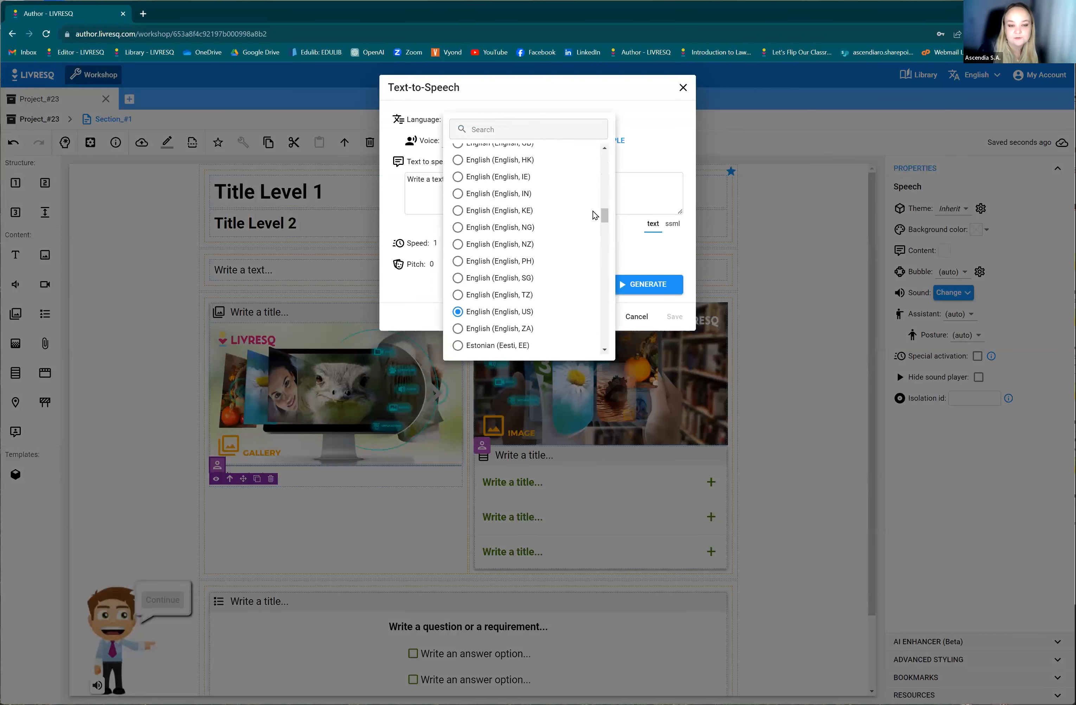
pyautogui.click(650, 181)
pyautogui.click(526, 181)
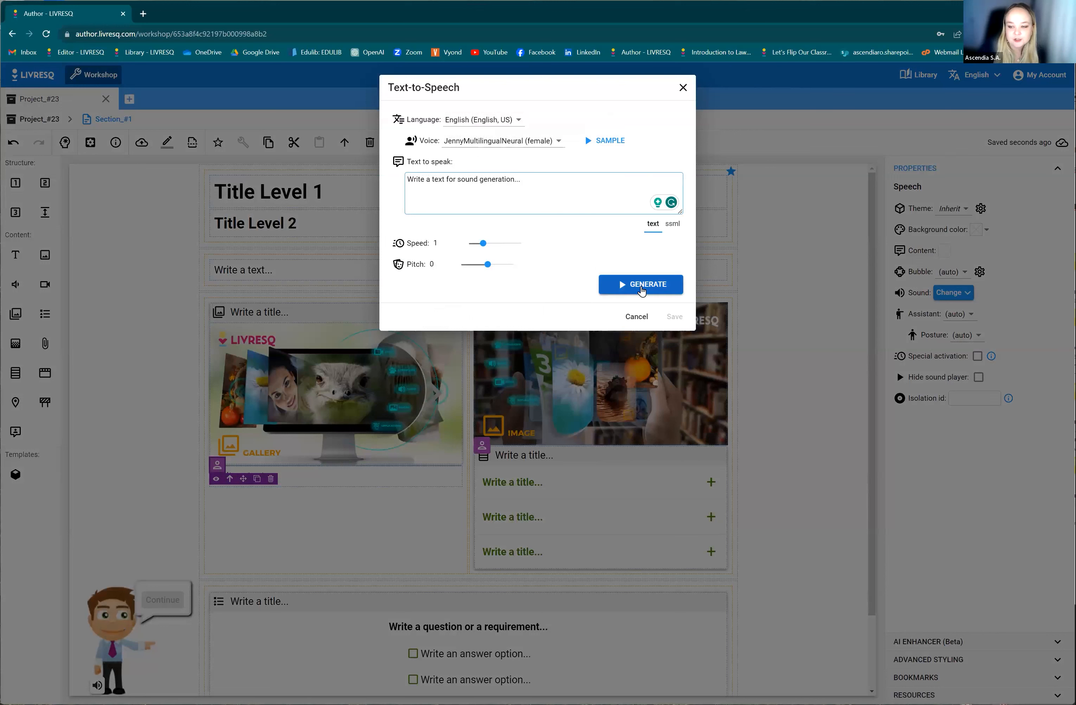
pyautogui.click(641, 291)
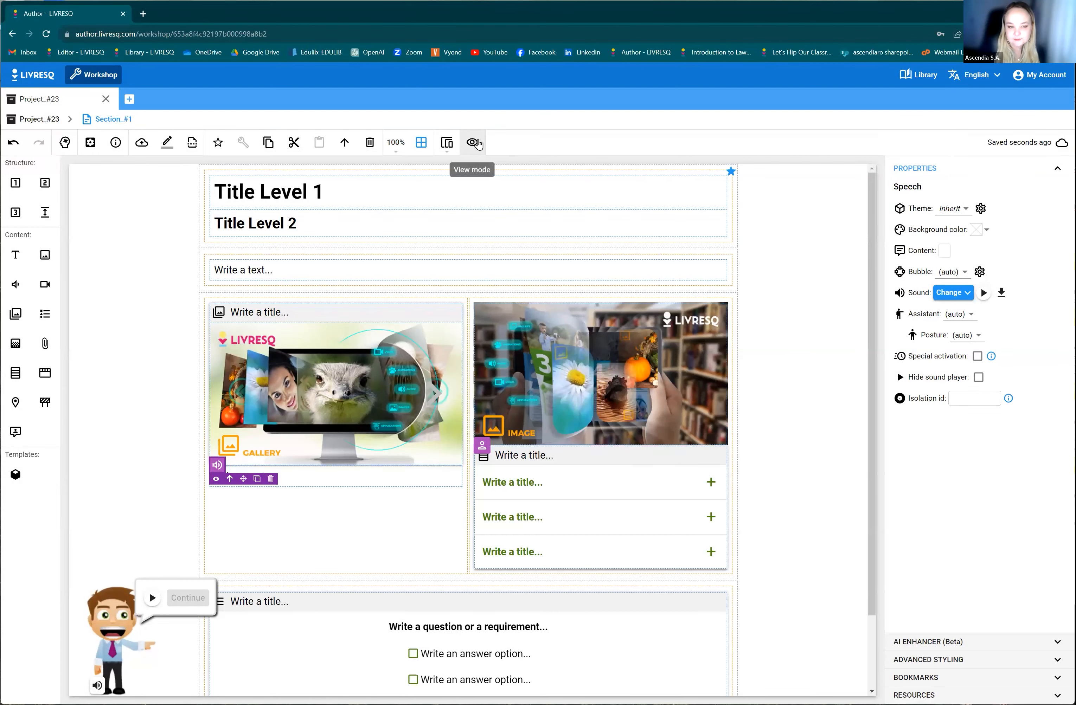
# Preview the section, continue past the gallery's assistant speech, and return to the page editor.
pyautogui.click(474, 142)
pyautogui.click(763, 476)
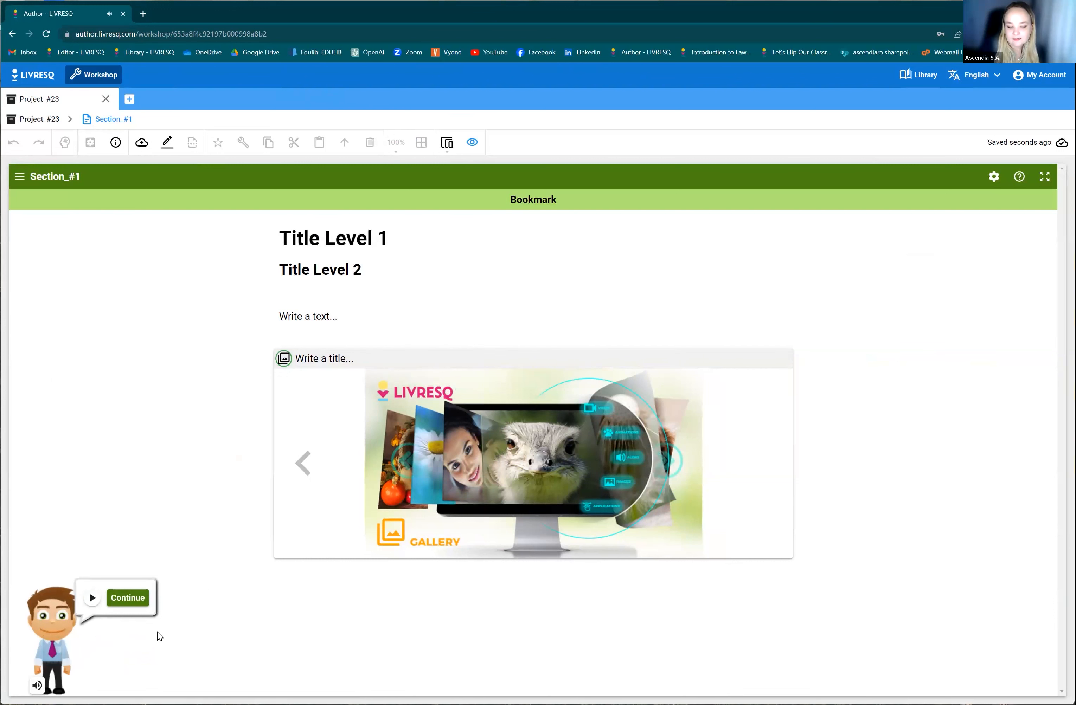
pyautogui.click(127, 598)
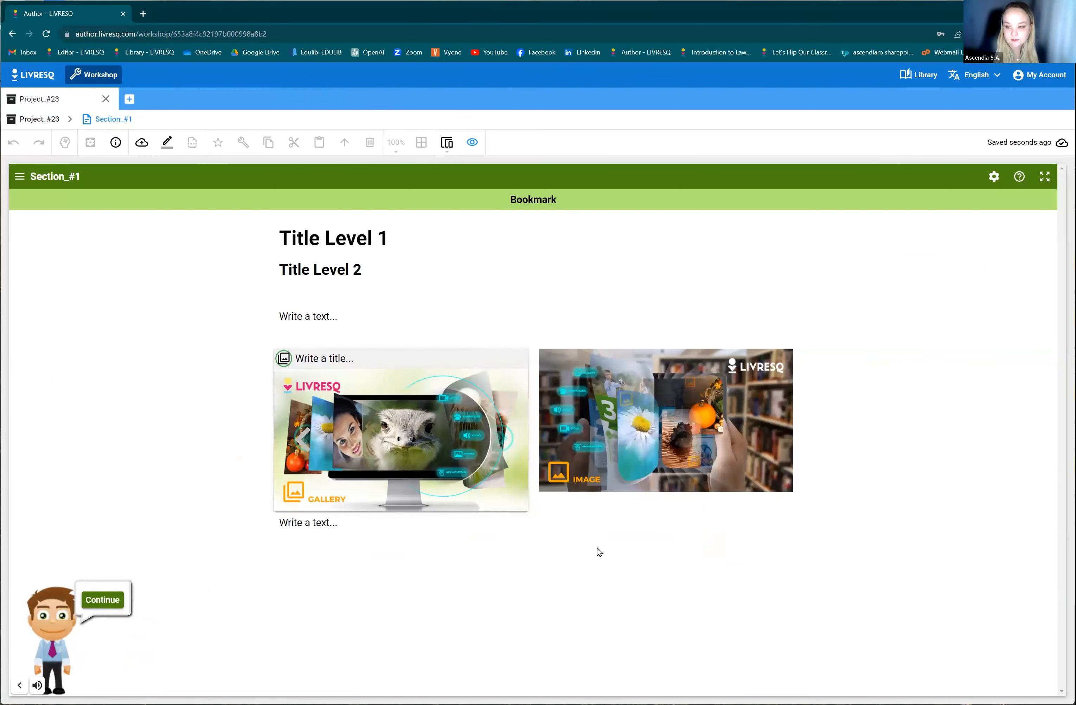
pyautogui.click(471, 143)
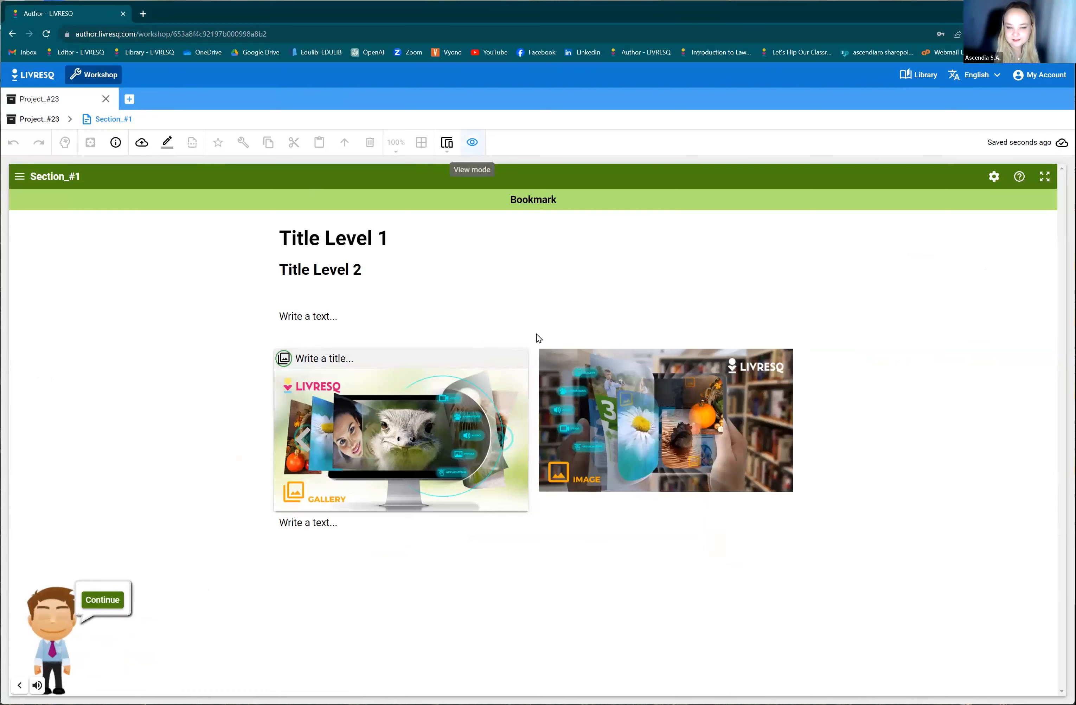
# Examine the whole page layout, then compare it with the section's node structure in planning mode and return to the page editor.
pyautogui.scroll(-2, 694, 524)
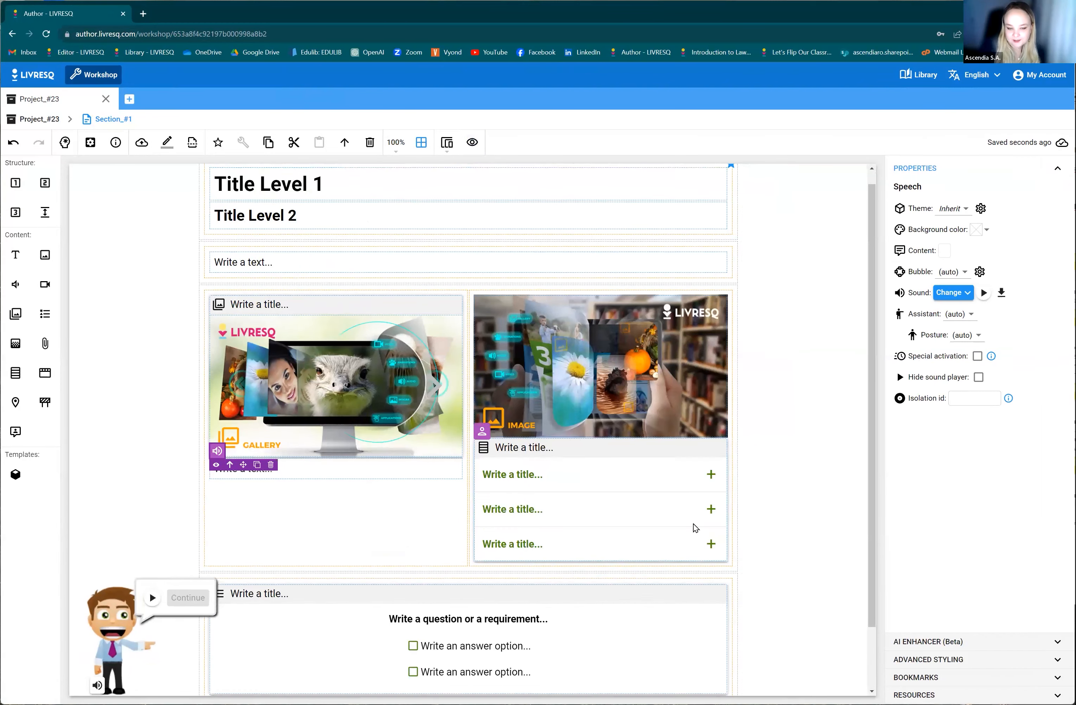
pyautogui.scroll(2, 508, 403)
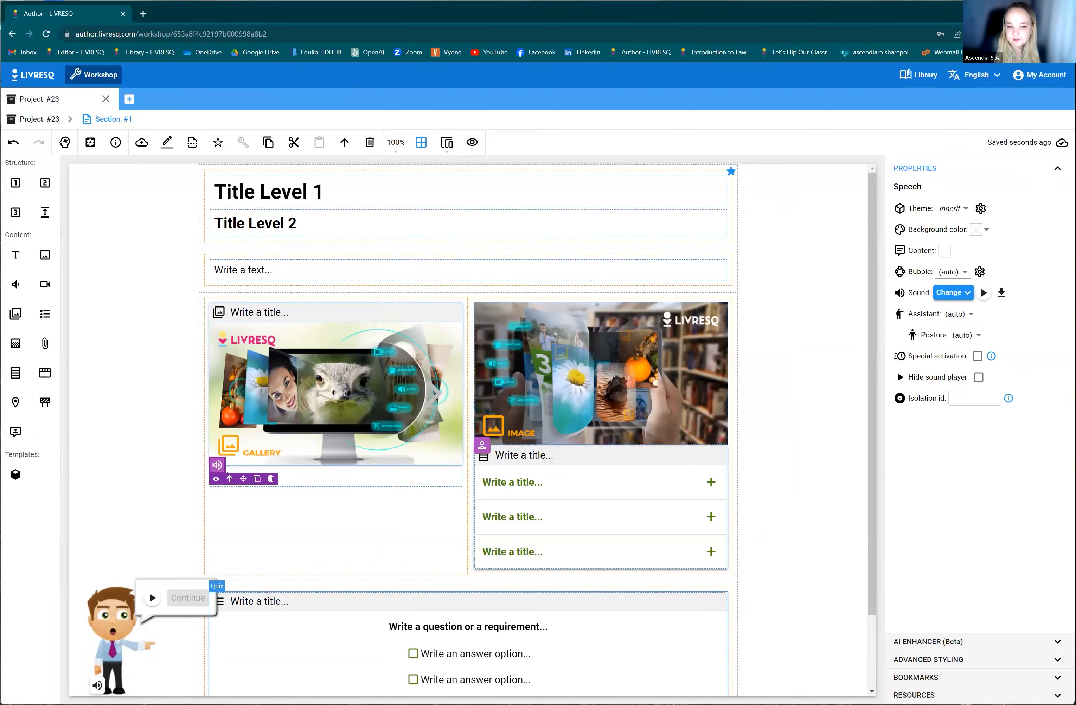
pyautogui.scroll(-2, 435, 587)
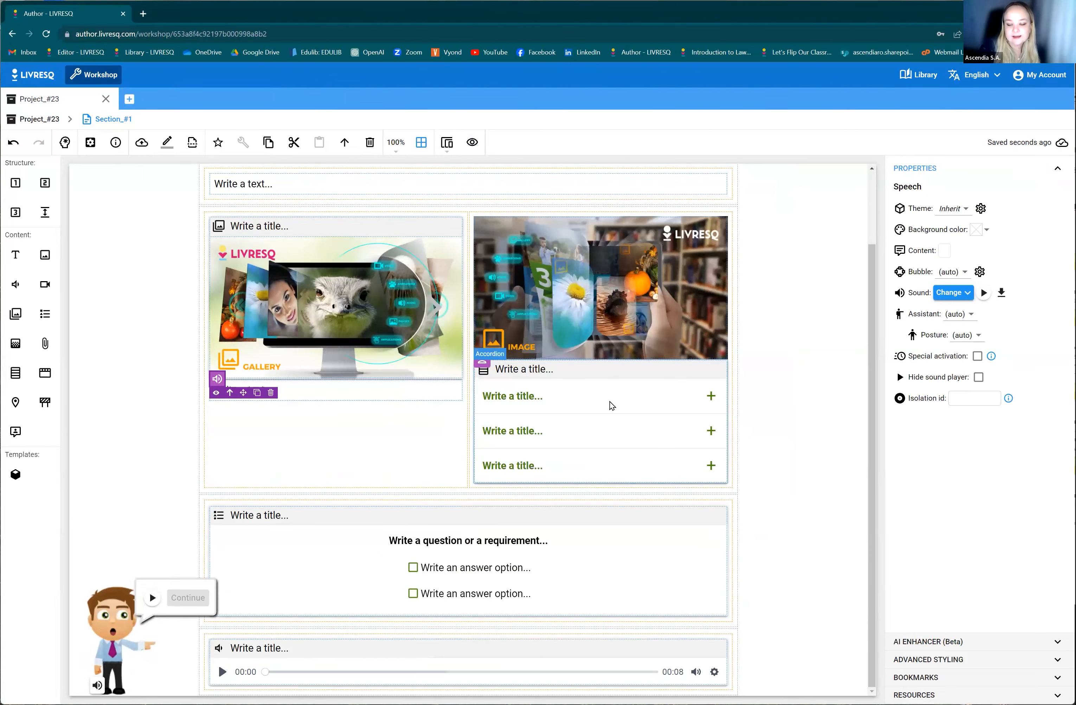
pyautogui.scroll(2, 430, 434)
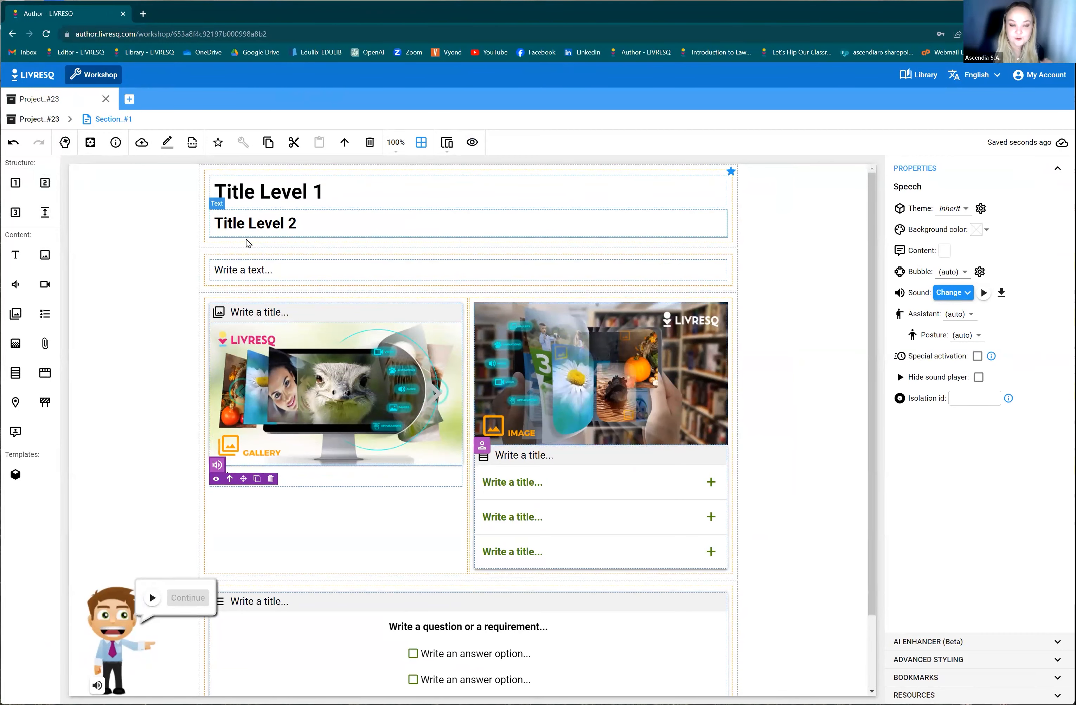
pyautogui.click(65, 143)
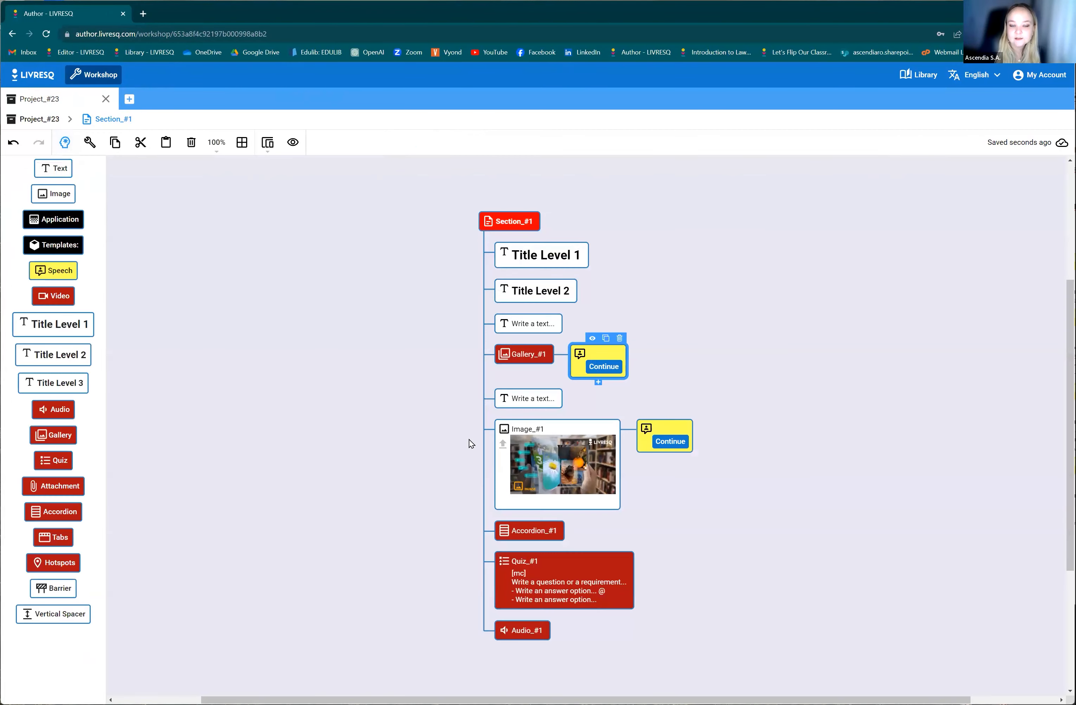
pyautogui.scroll(-2, 744, 434)
pyautogui.scroll(2, 718, 433)
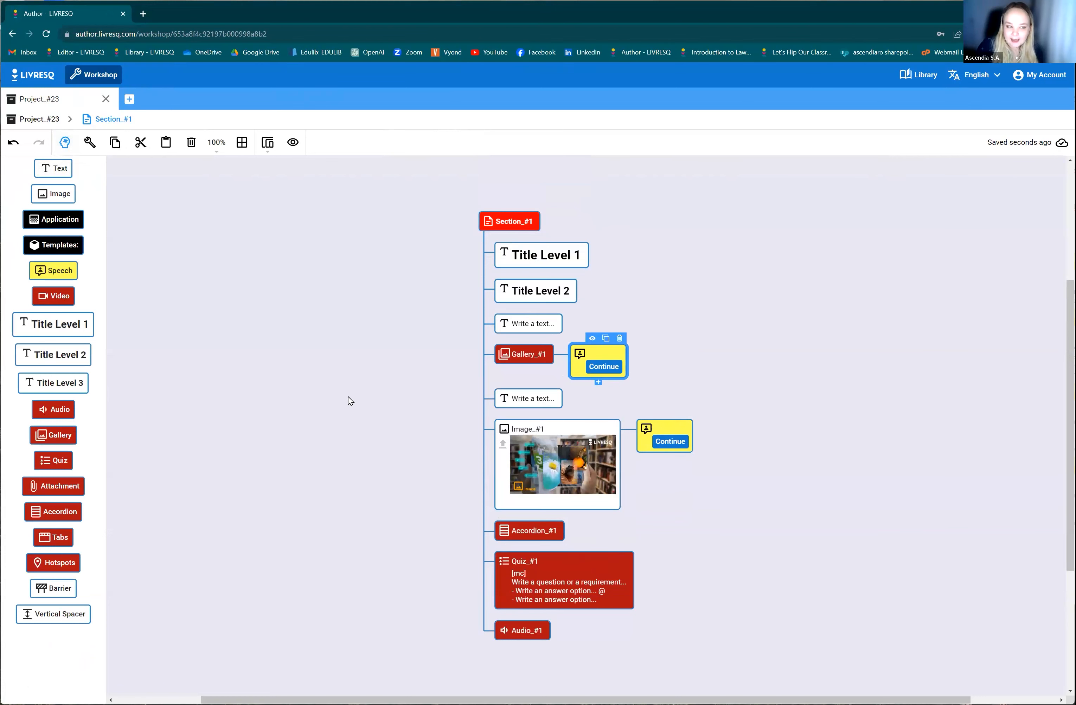
pyautogui.click(65, 143)
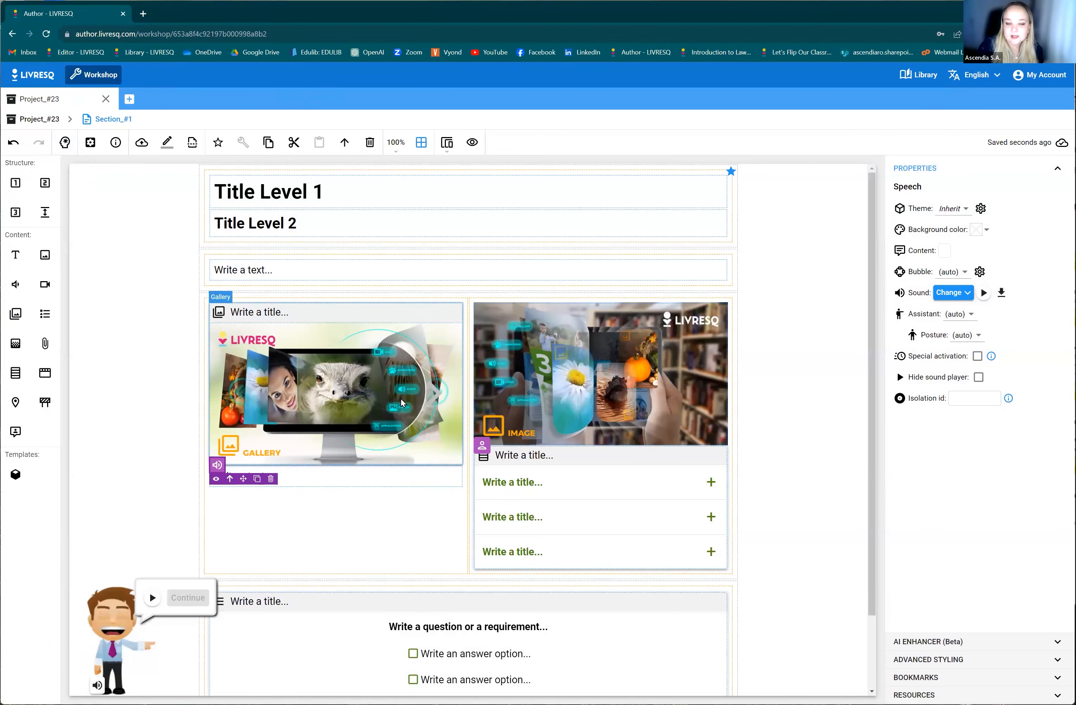
pyautogui.scroll(-1, 571, 541)
pyautogui.scroll(-1, 571, 542)
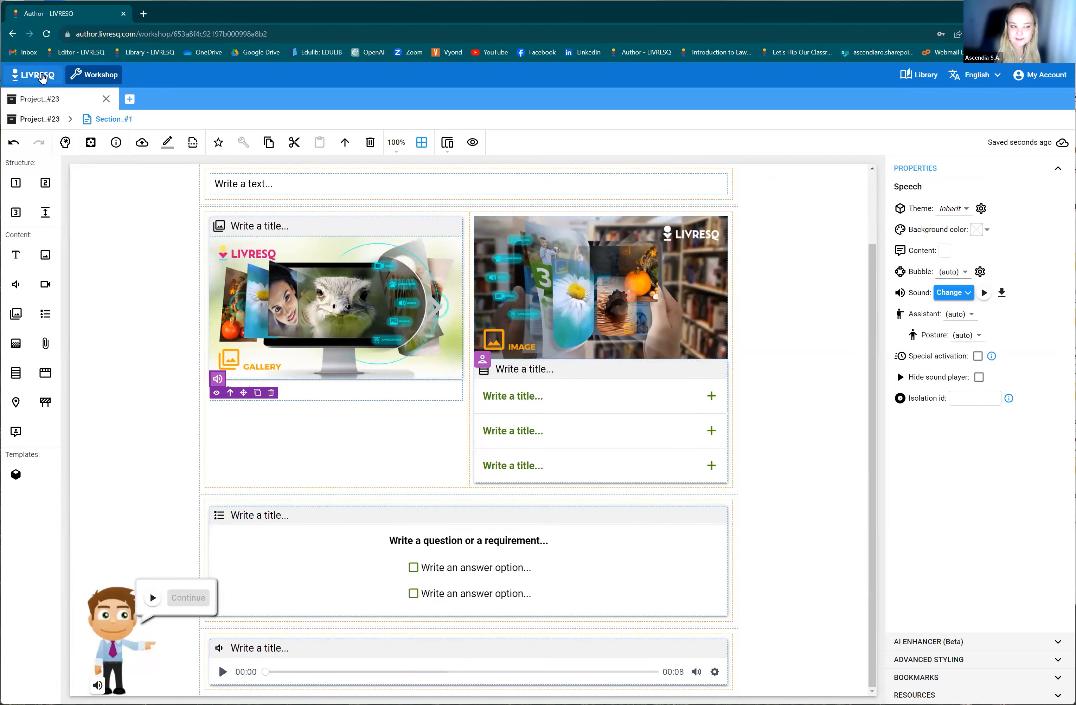
# Create a new project from the English school template on the home page, and close the Project_#23 tab.
pyautogui.click(42, 81)
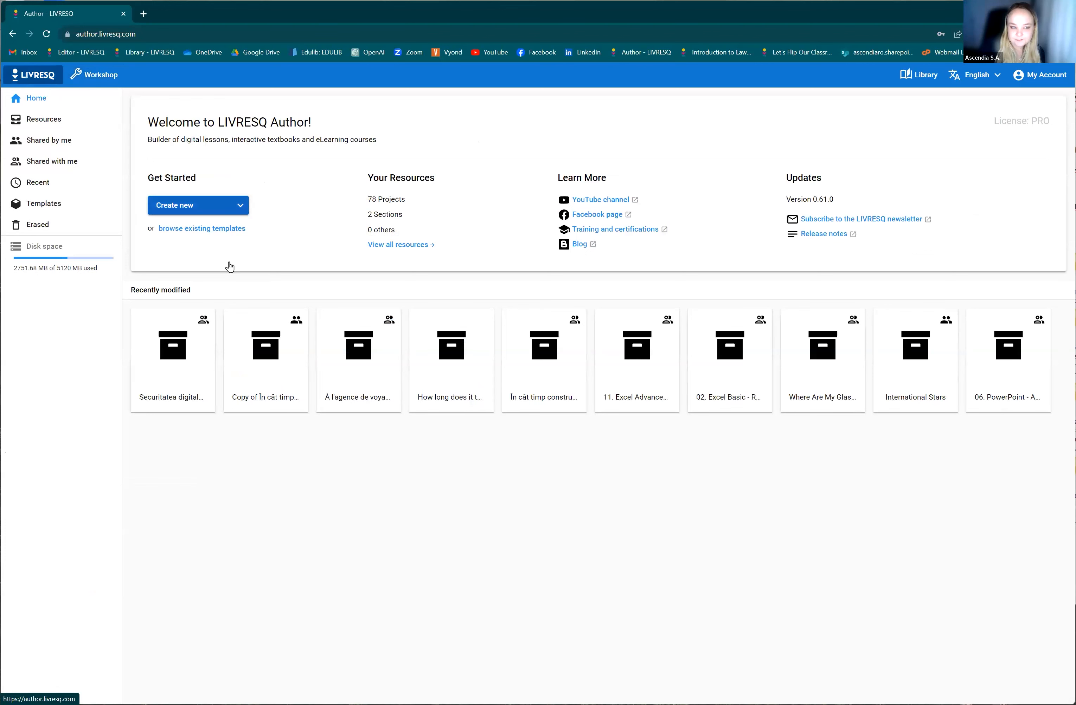
pyautogui.click(212, 211)
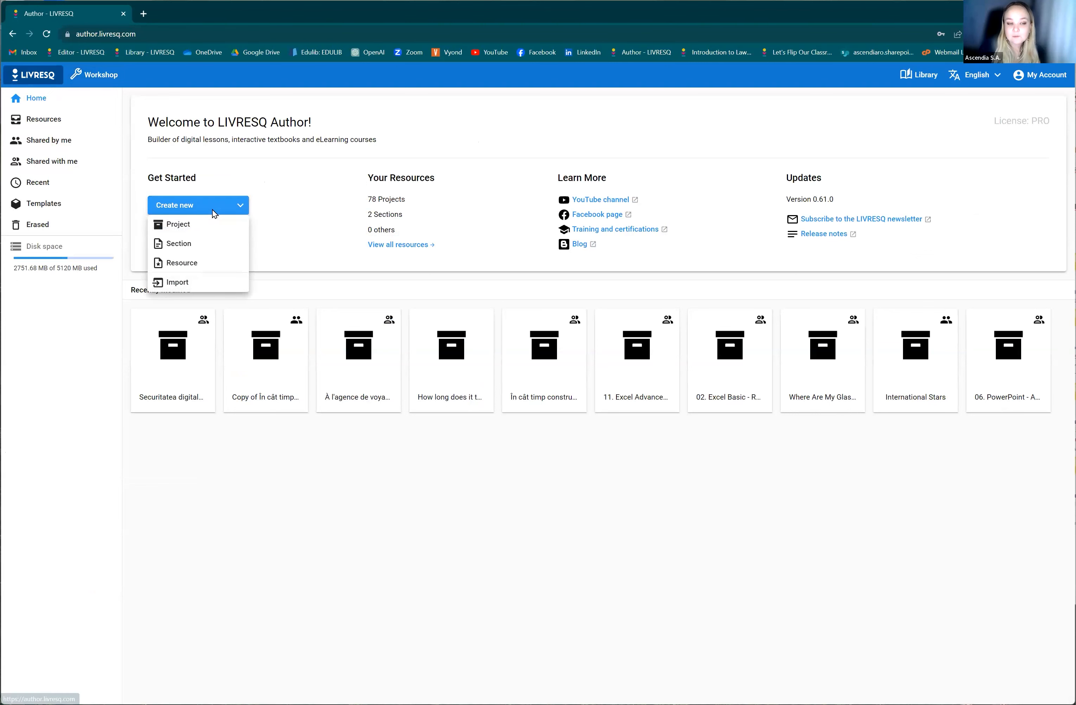
pyautogui.click(214, 223)
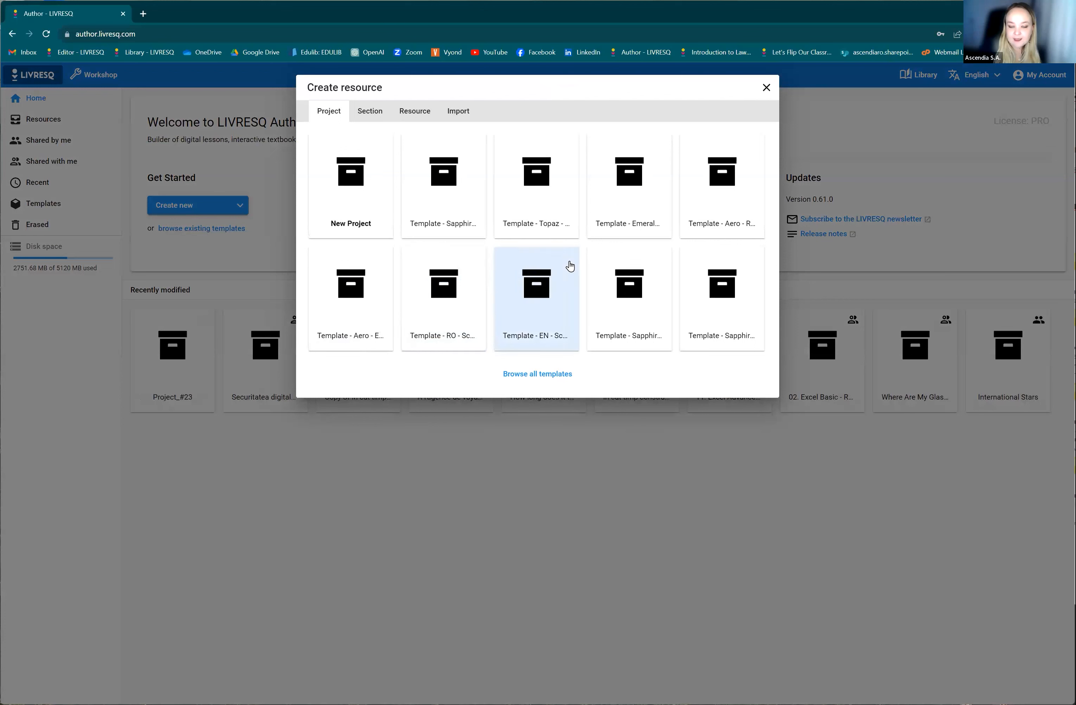
pyautogui.click(564, 304)
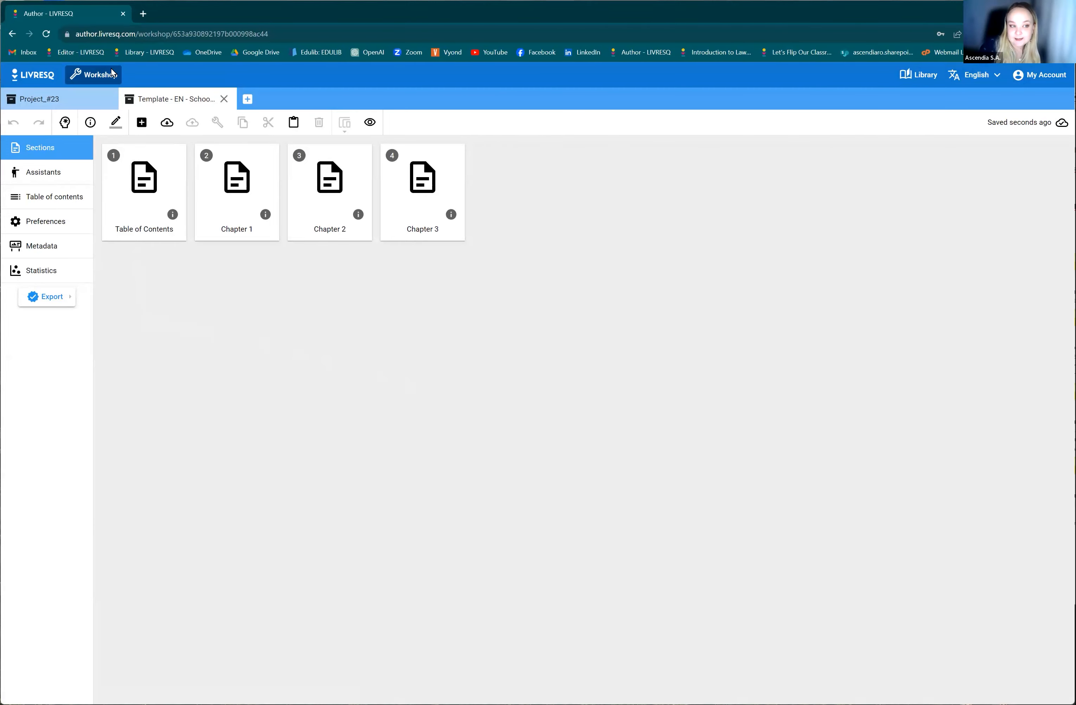
pyautogui.click(109, 102)
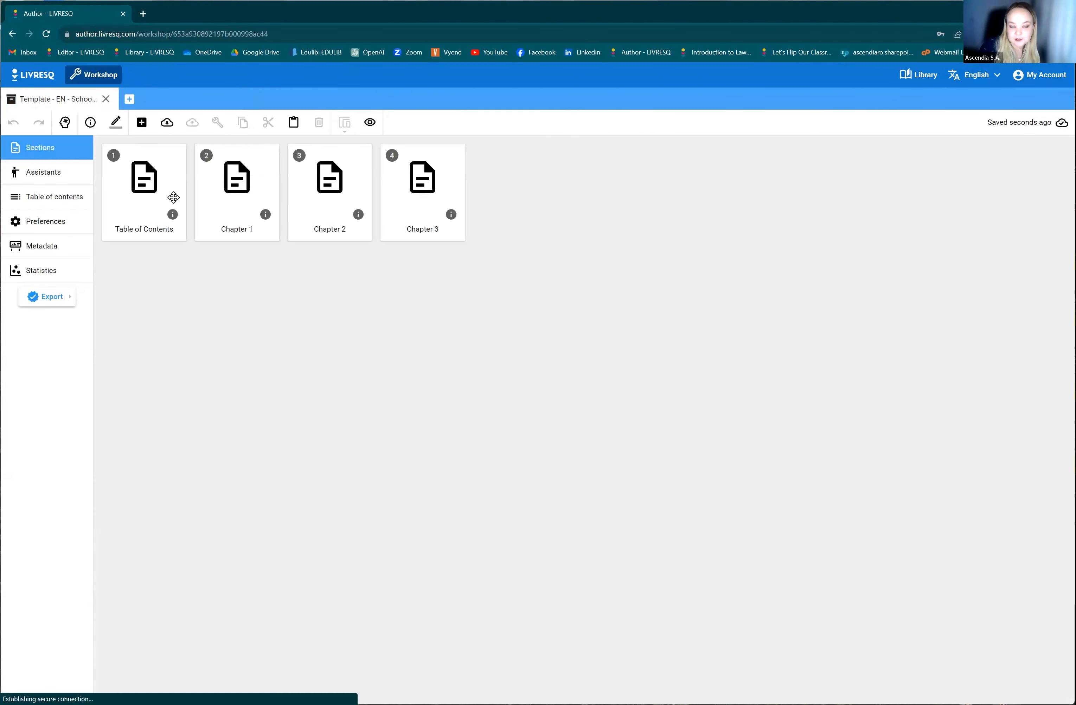
# Open the template project's Table of Contents section, examine its cover page, and select the round author portrait image.
pyautogui.click(438, 181)
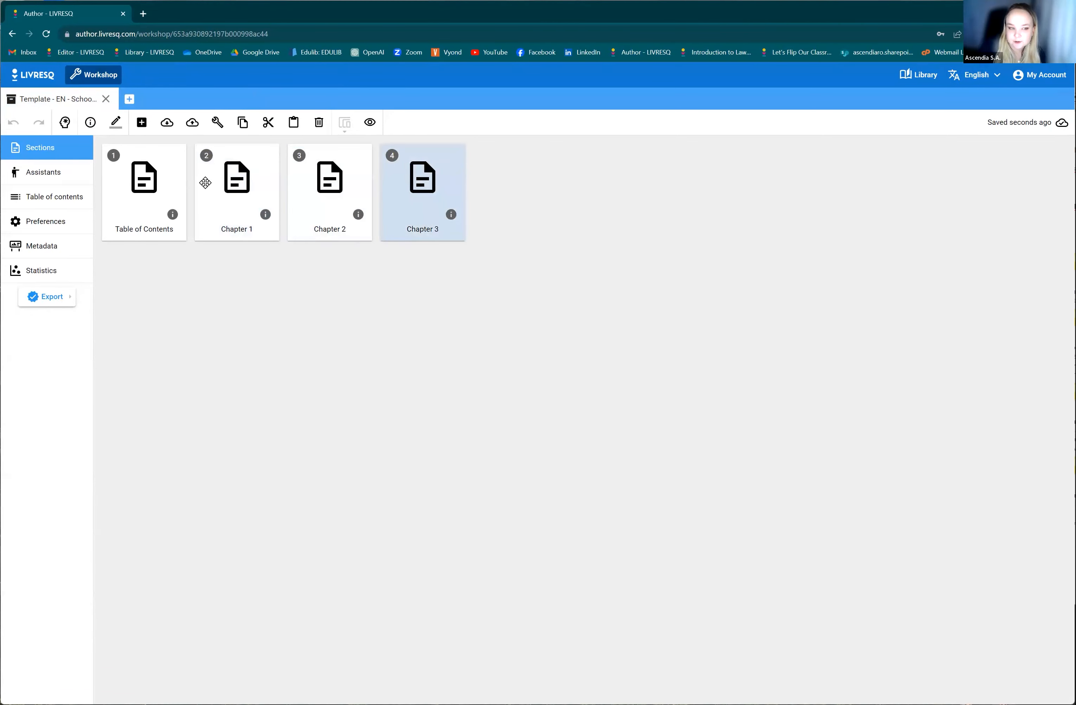
pyautogui.click(170, 185)
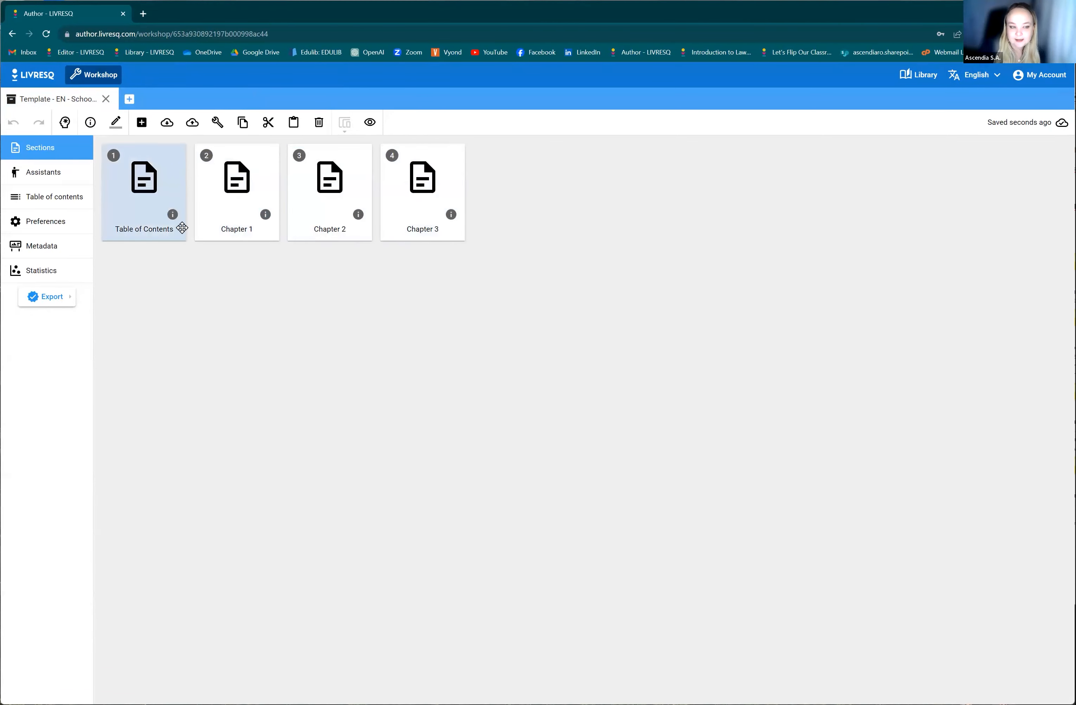
pyautogui.doubleClick(169, 171)
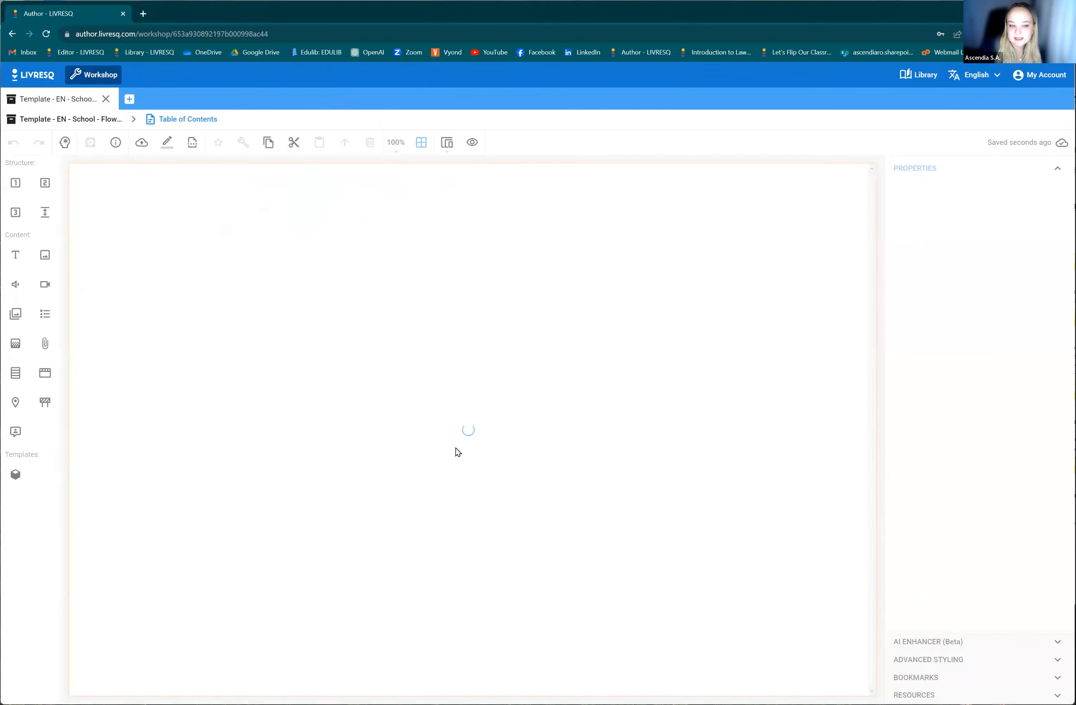
pyautogui.scroll(-2, 517, 611)
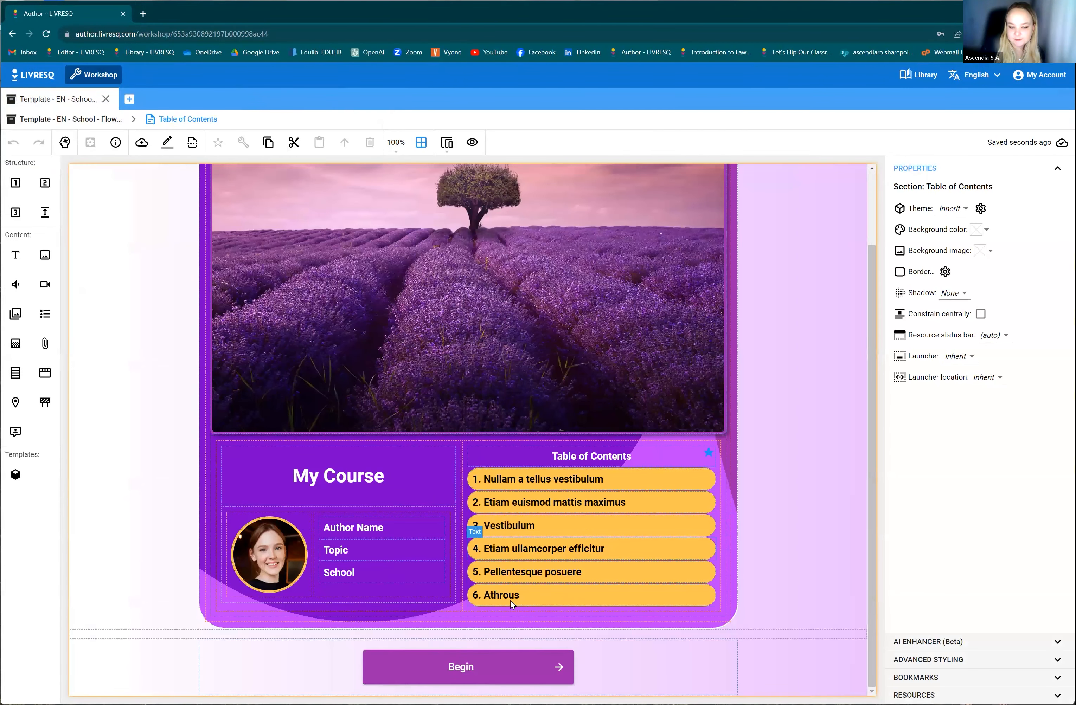
pyautogui.scroll(2, 272, 307)
pyautogui.scroll(-2, 457, 293)
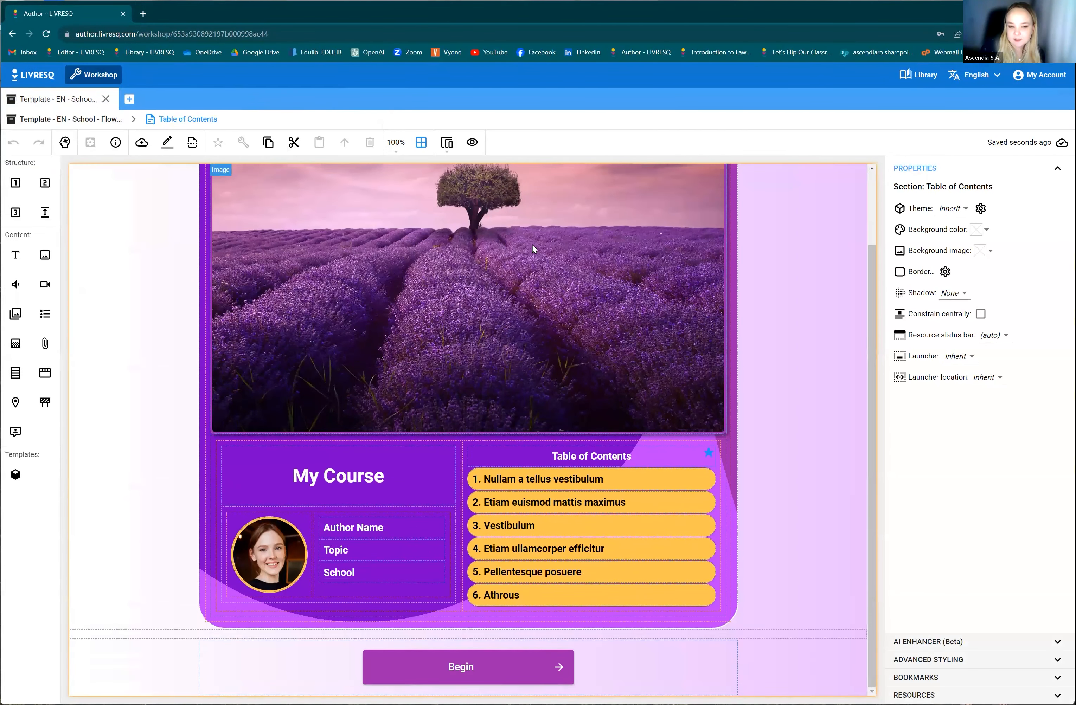
pyautogui.doubleClick(269, 553)
pyautogui.click(175, 120)
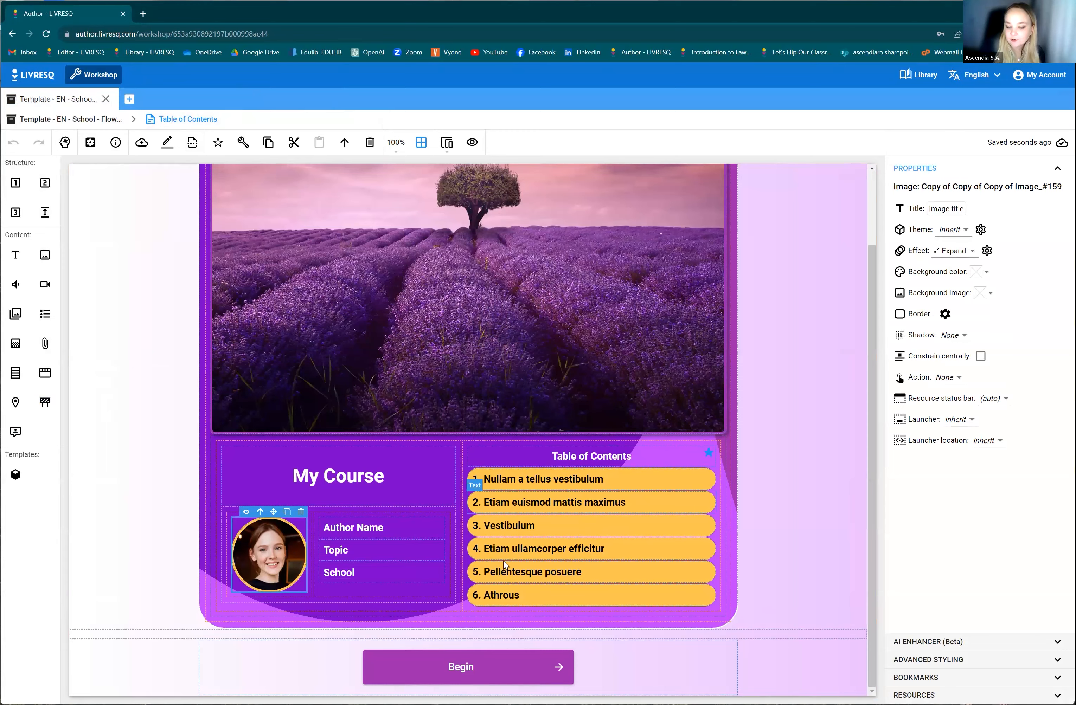
# Open the Chapter 1 section, examine its page from the chapter title to the quizzes, and return to the project's sections.
pyautogui.scroll(2, 366, 366)
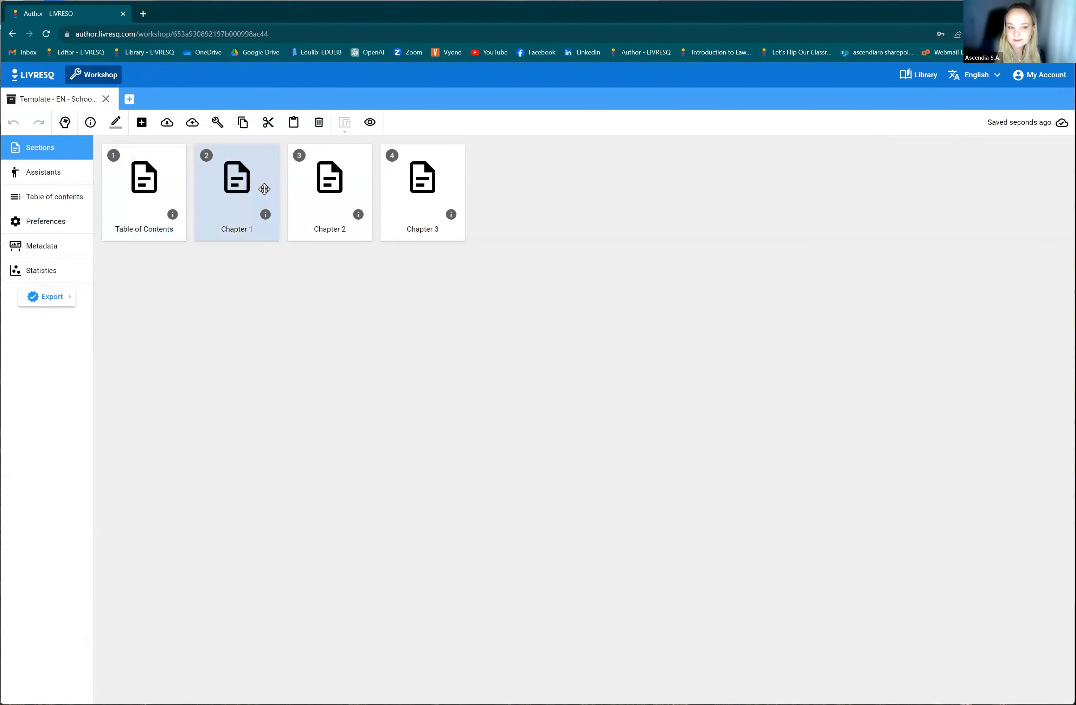
pyautogui.doubleClick(262, 192)
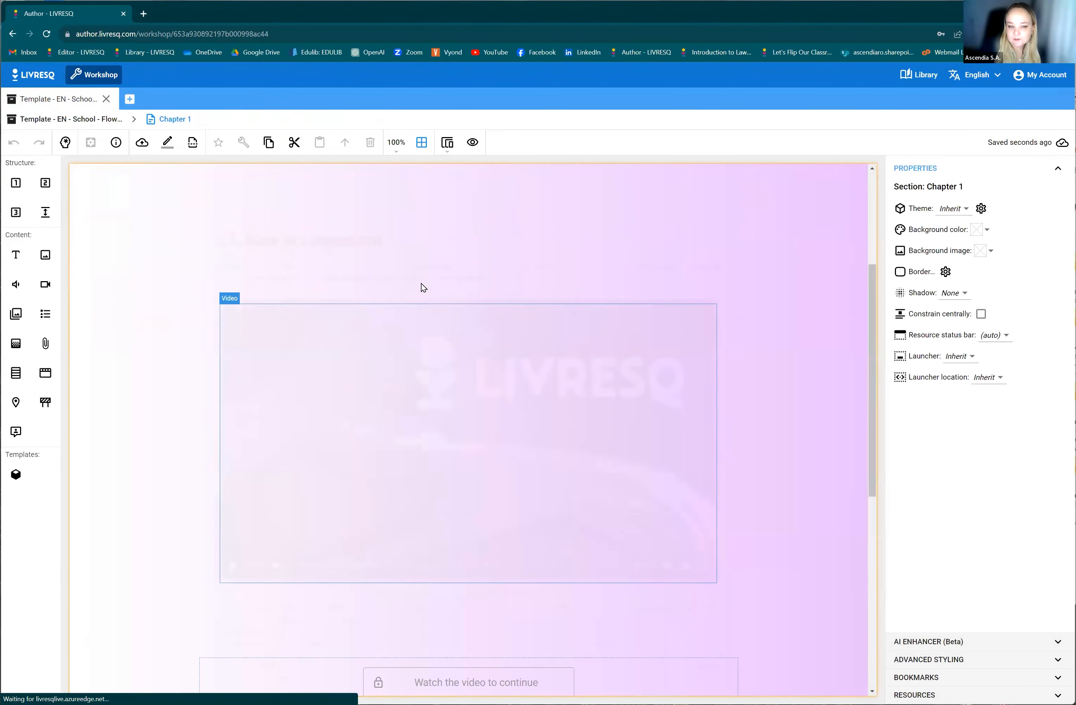
pyautogui.scroll(-10, 359, 499)
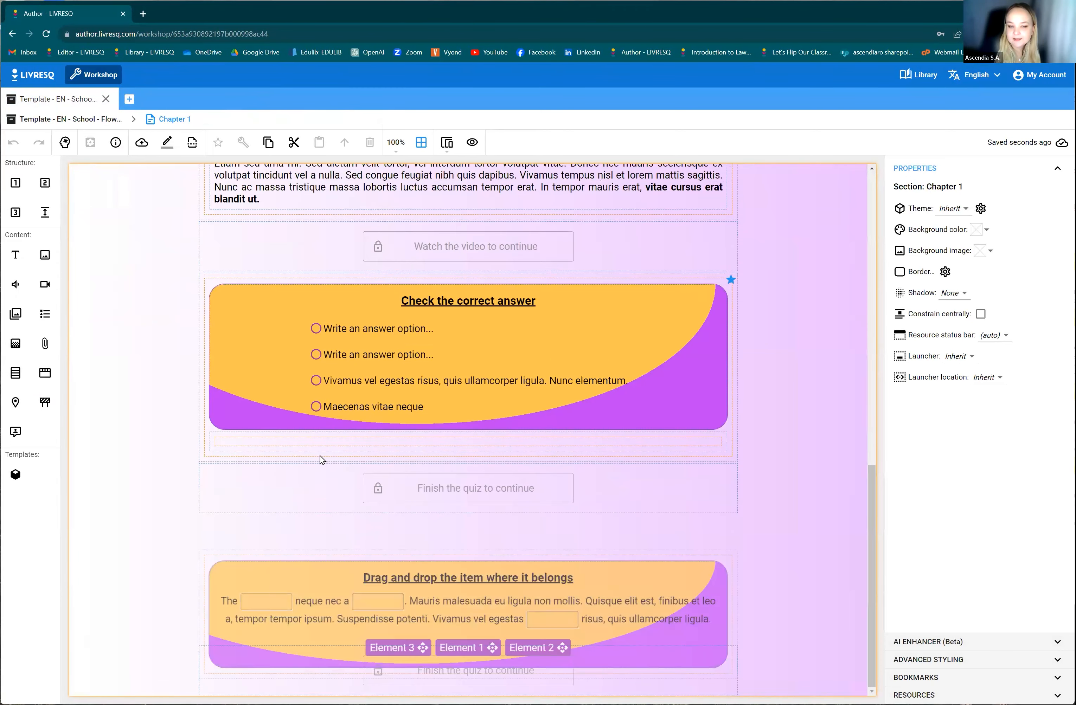
pyautogui.scroll(10, 229, 359)
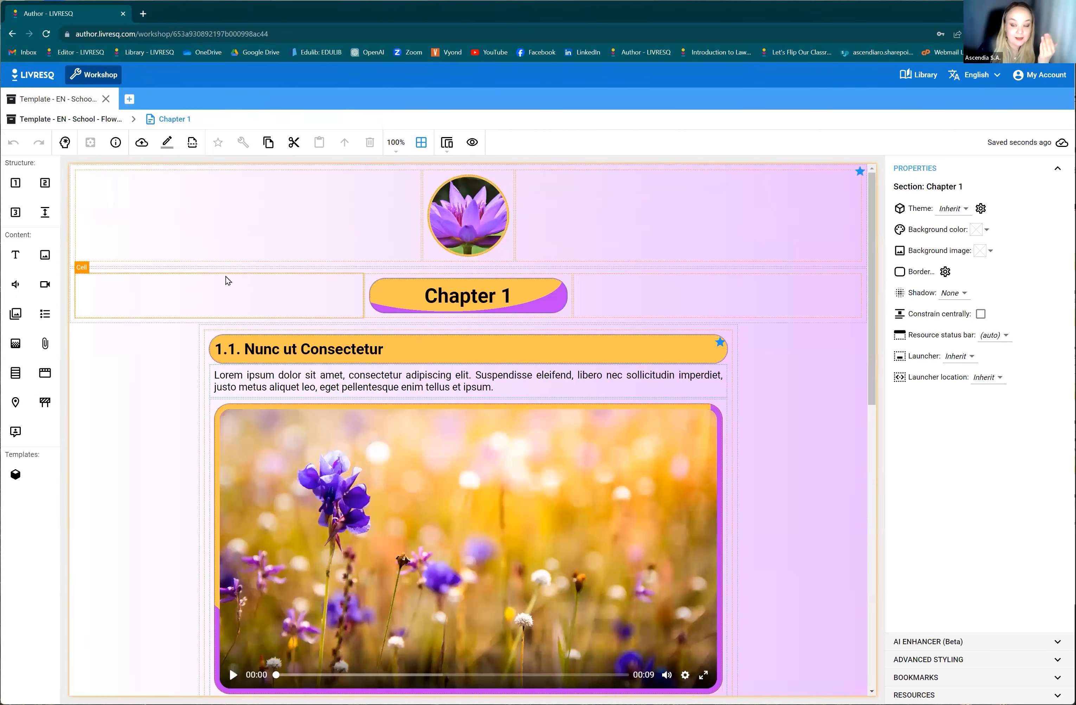
pyautogui.click(69, 119)
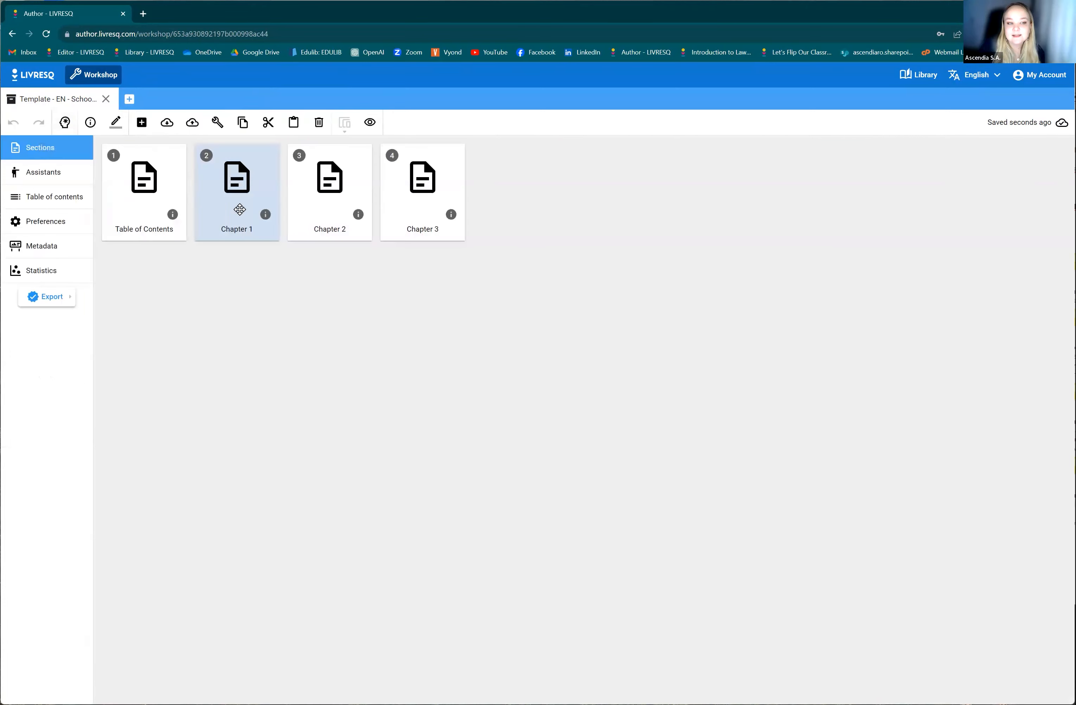
# Show the template project in planning mode with the Table of Contents section selected, and examine the chapters' node structure.
pyautogui.click(163, 180)
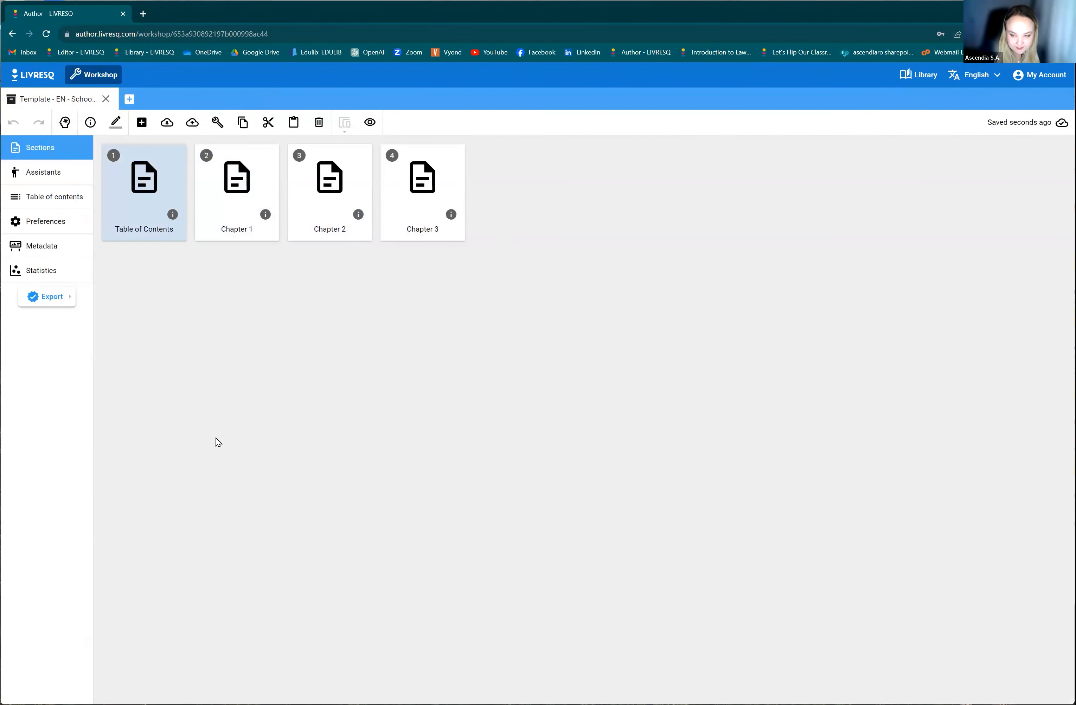
pyautogui.click(77, 137)
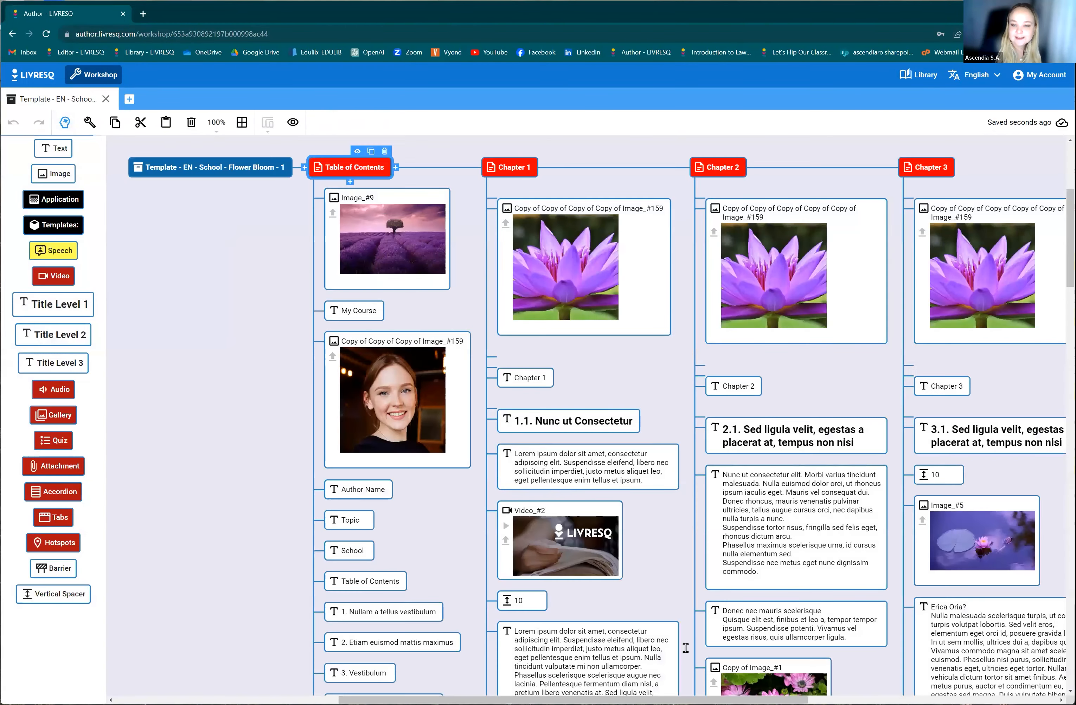
pyautogui.scroll(-7, 685, 648)
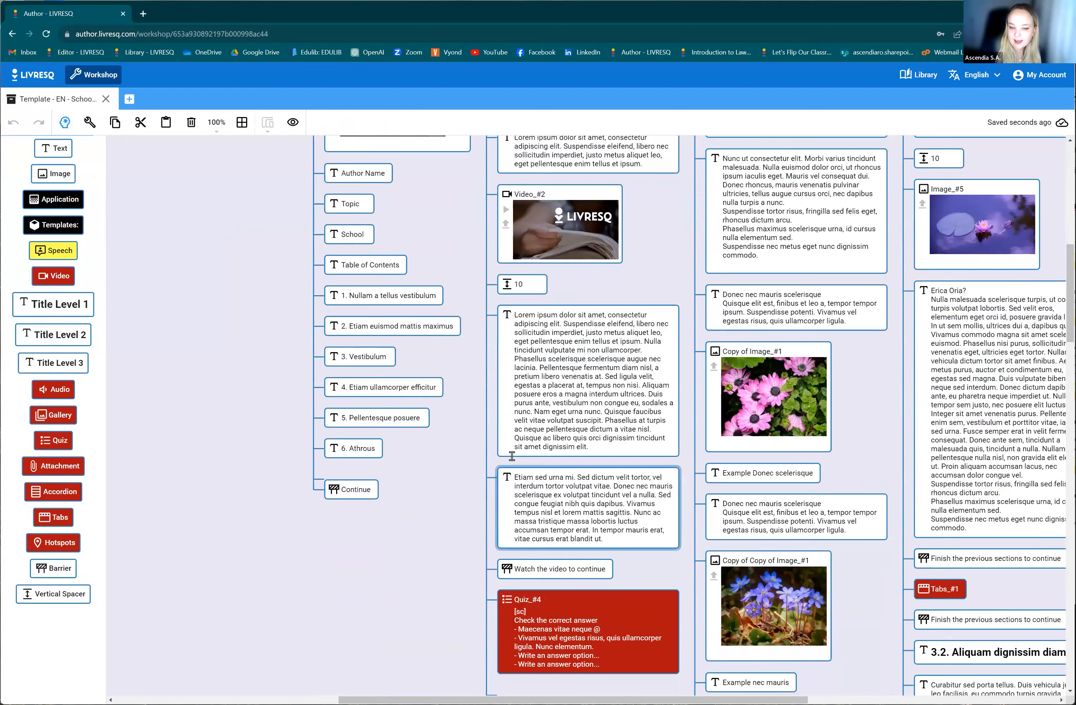
pyautogui.scroll(8, 512, 456)
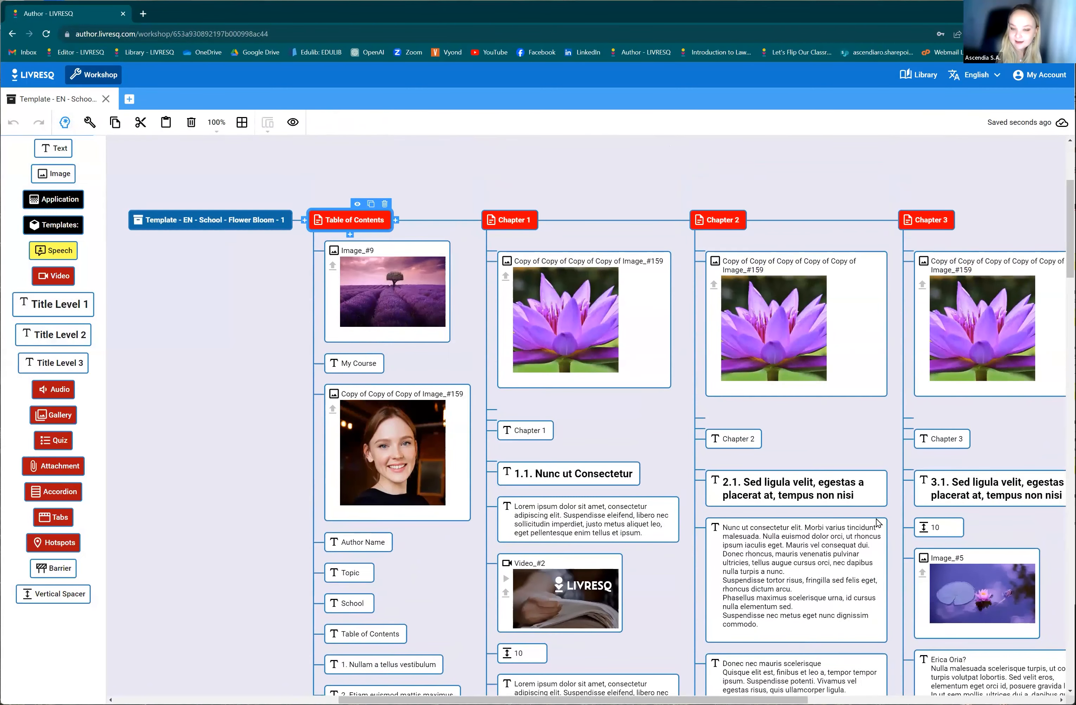
# Delete the Chapter 3 section from the planning structure.
pyautogui.moveTo(494, 700); pyautogui.dragTo(519, 678)
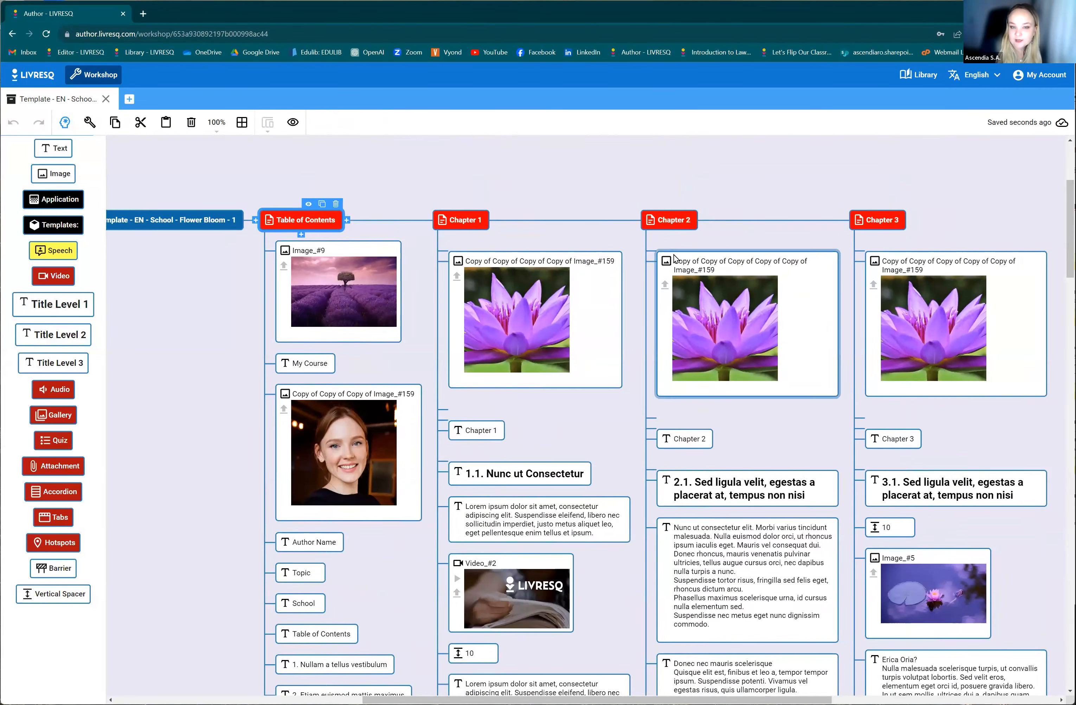
pyautogui.click(677, 219)
pyautogui.click(888, 219)
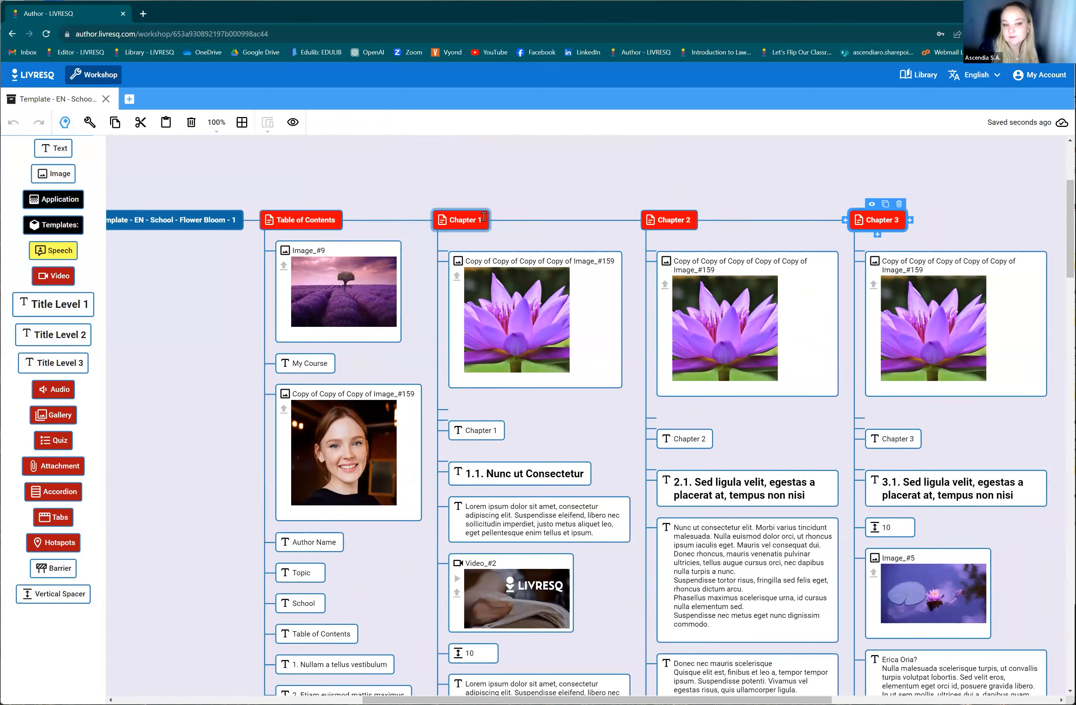
pyautogui.click(901, 206)
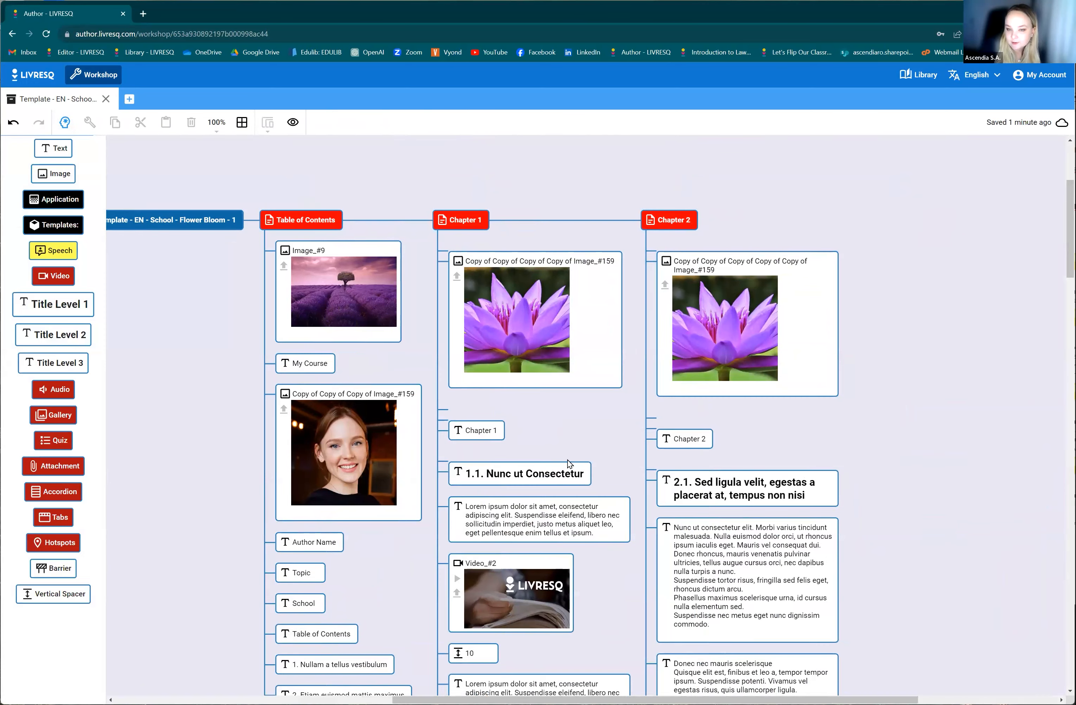
# Replace the video under heading 1.1 in Chapter 1 with a Gallery resource.
pyautogui.scroll(-3, 531, 478)
pyautogui.scroll(2, 595, 449)
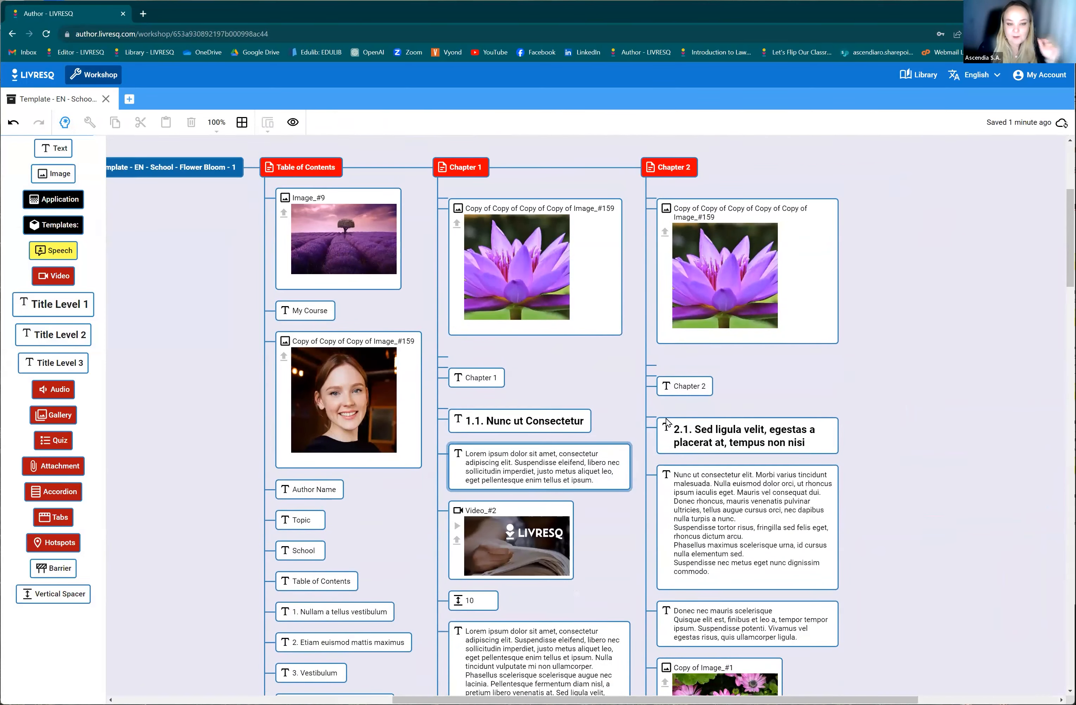
pyautogui.scroll(-3, 564, 547)
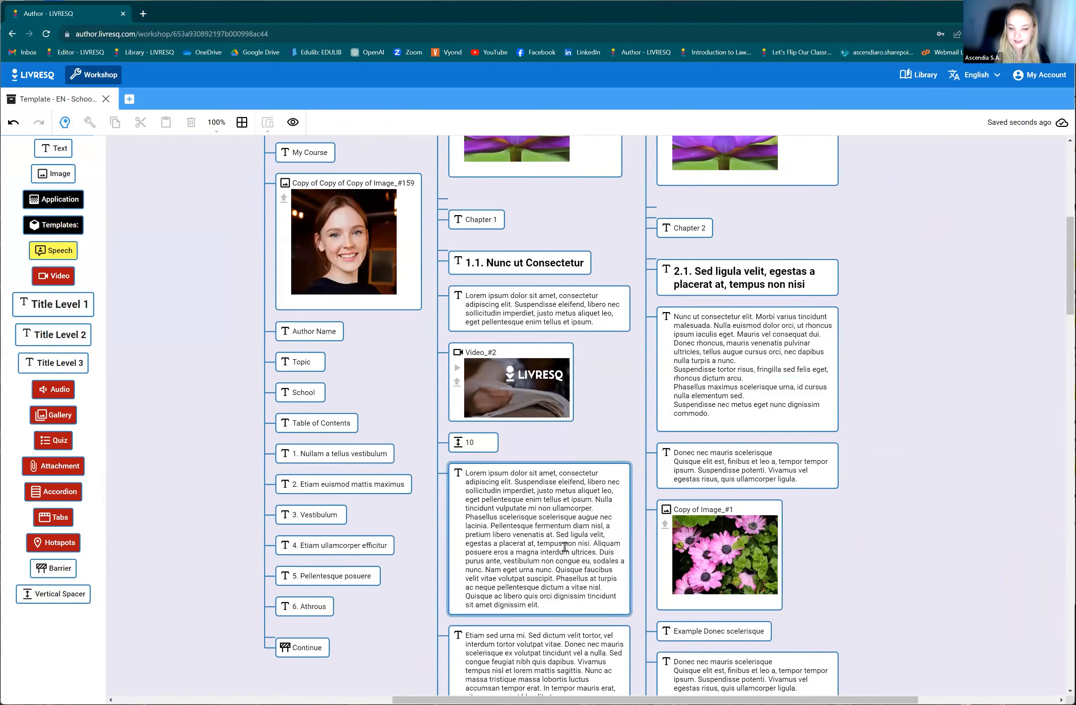
pyautogui.scroll(3, 497, 546)
pyautogui.click(499, 549)
pyautogui.scroll(-2, 458, 571)
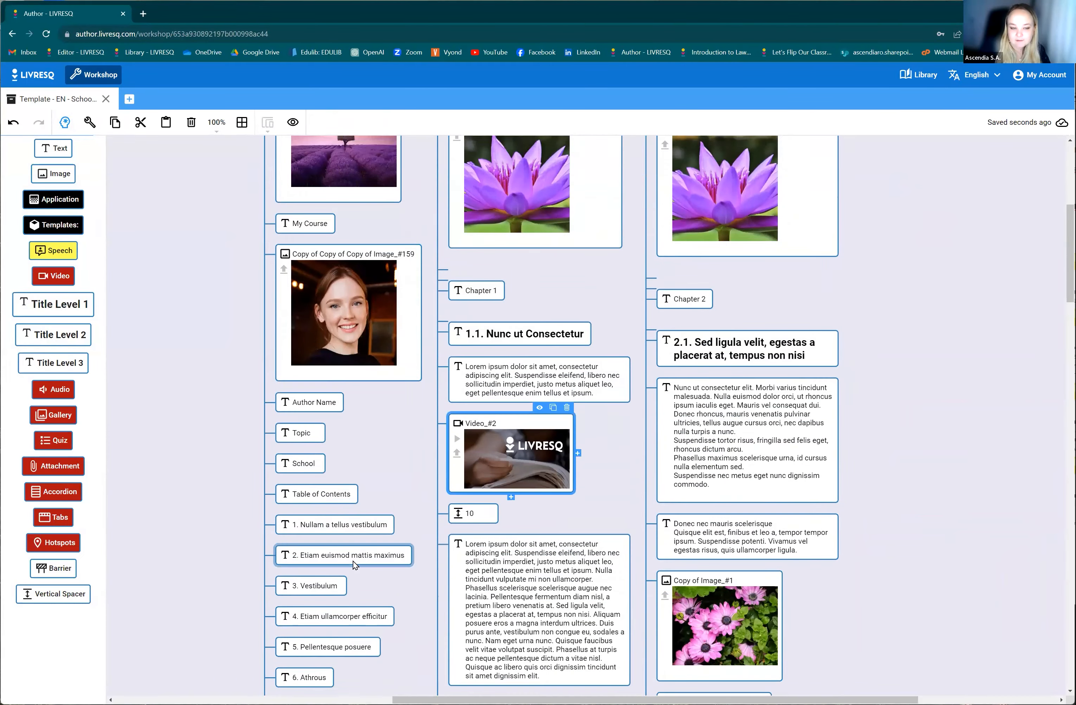
pyautogui.scroll(-1, 354, 565)
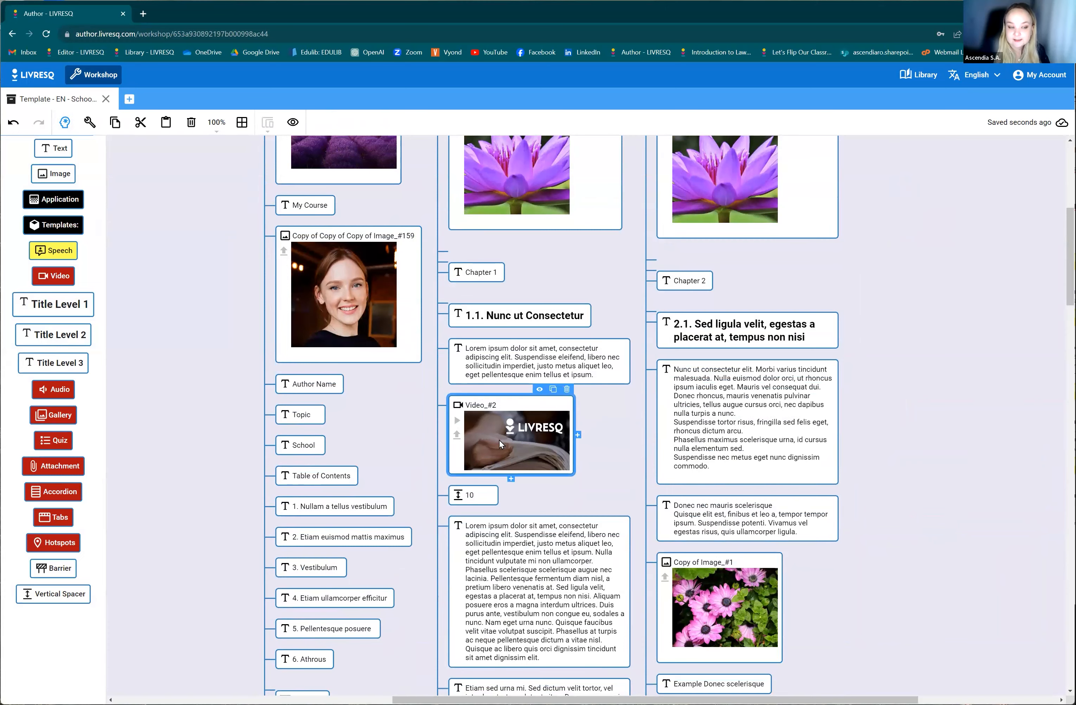
pyautogui.click(41, 420)
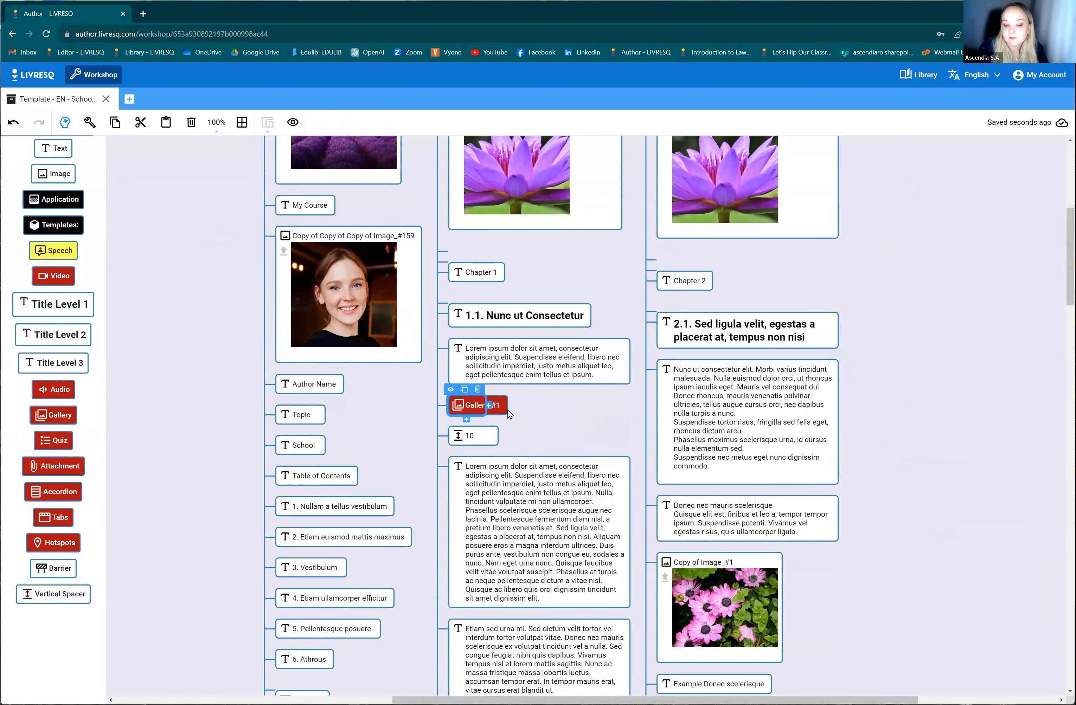
# Delete the drag-and-drop quiz near the end of Chapter 1.
pyautogui.scroll(-3, 545, 476)
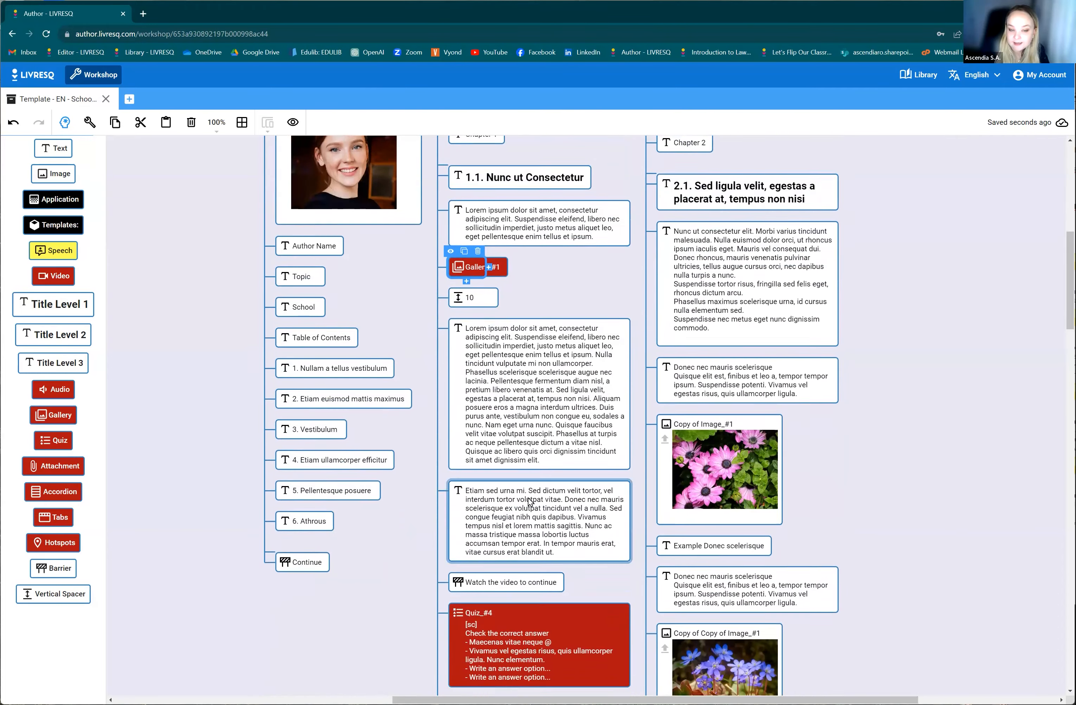
pyautogui.scroll(-5, 529, 501)
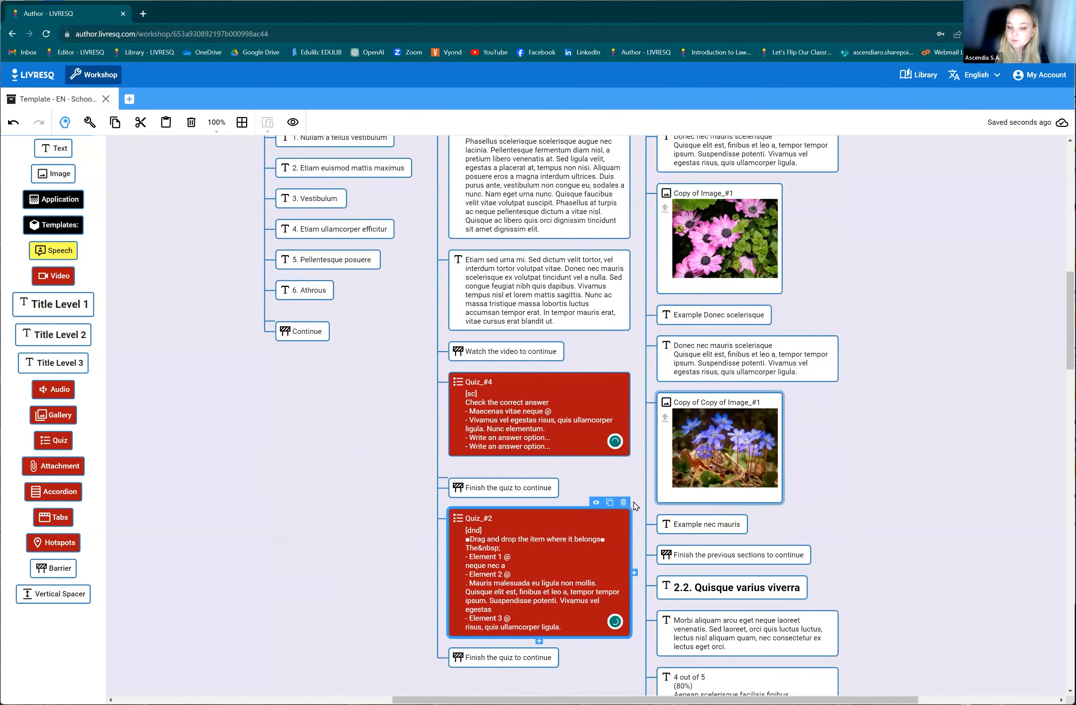
pyautogui.click(623, 503)
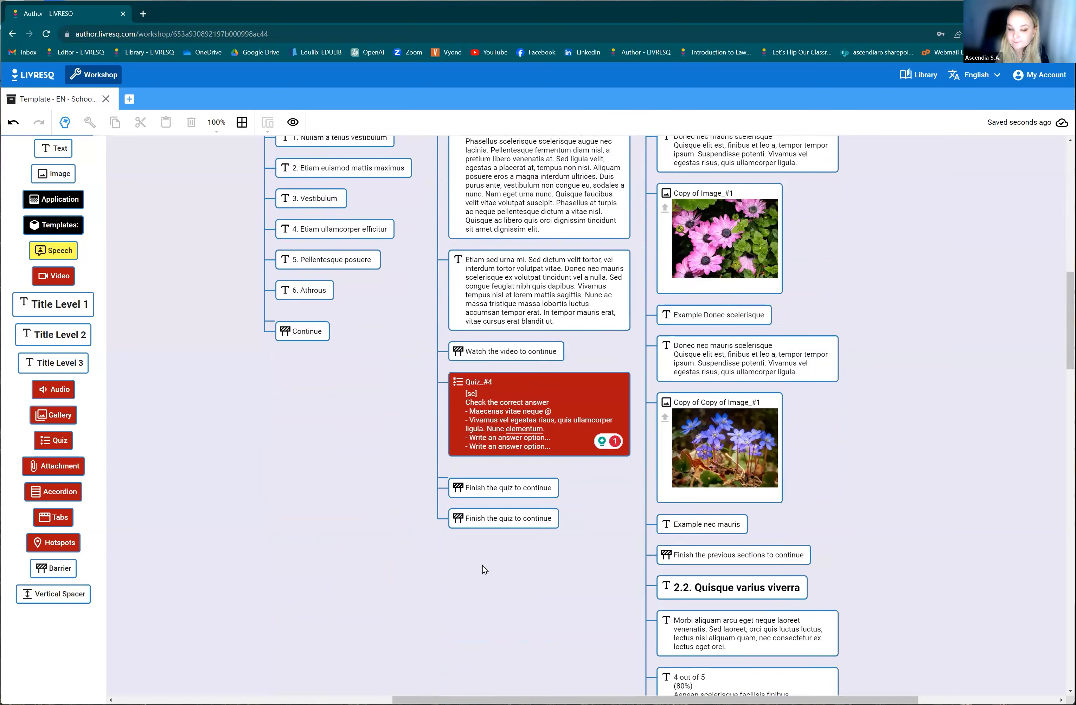
# Examine the remaining nodes of Chapter 1 and Chapter 2 down to the last quiz, and return to the start of the structure.
pyautogui.scroll(2, 569, 586)
pyautogui.scroll(10, 549, 580)
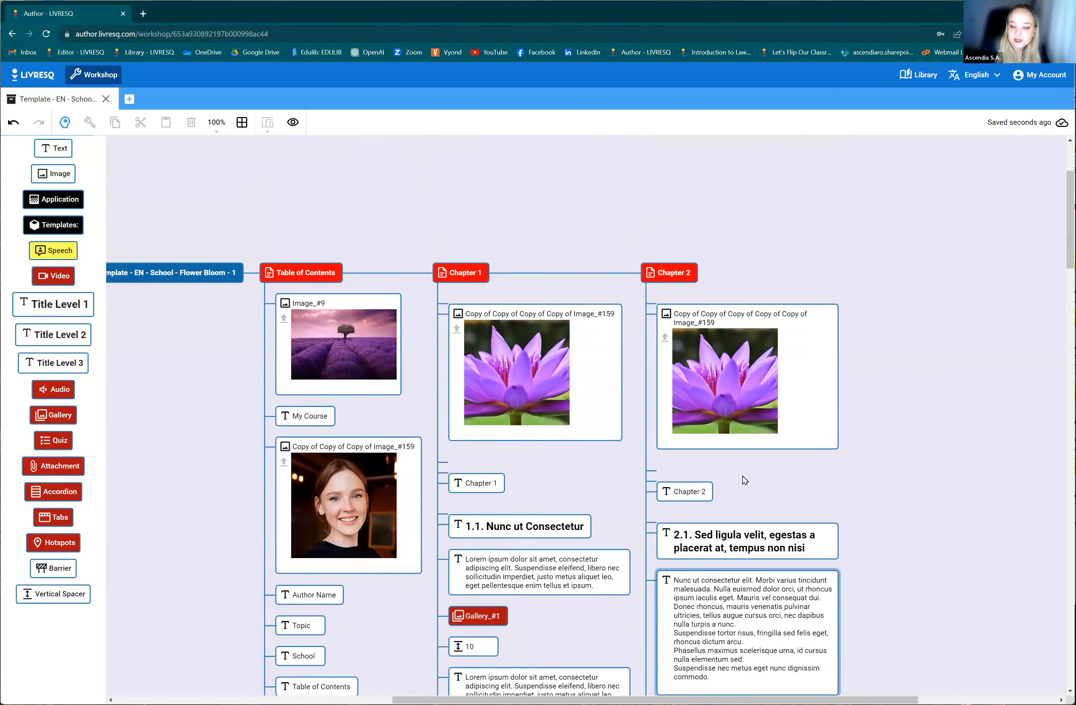
pyautogui.scroll(-1, 450, 608)
pyautogui.scroll(-12, 449, 609)
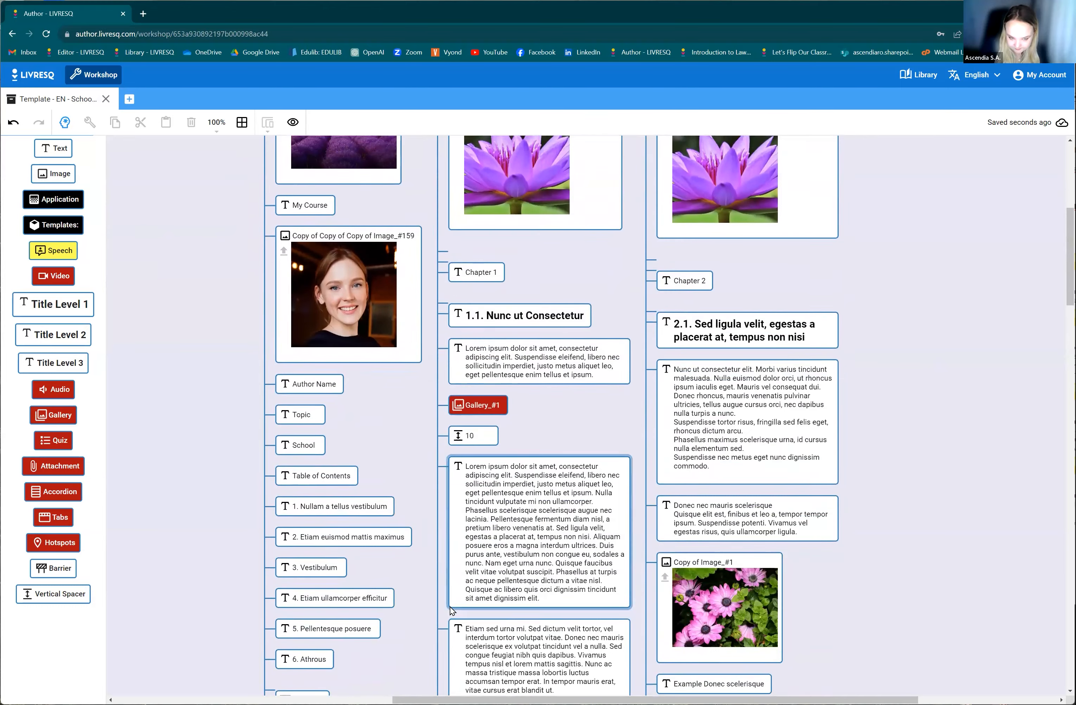
pyautogui.scroll(-14, 705, 644)
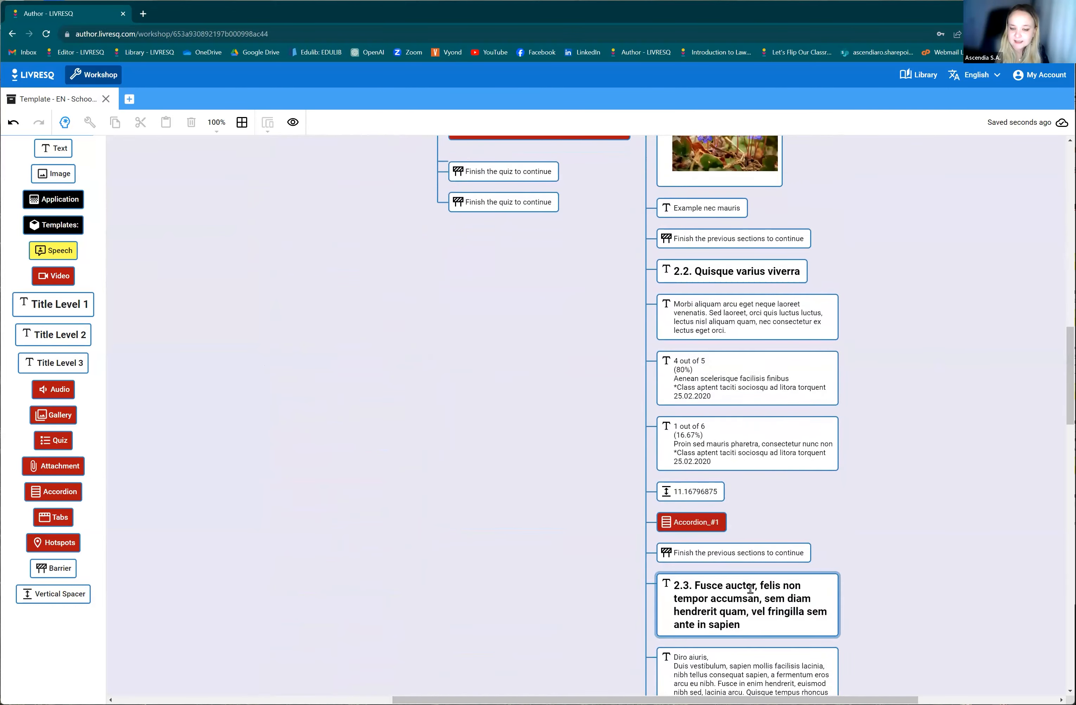
pyautogui.scroll(-15, 760, 654)
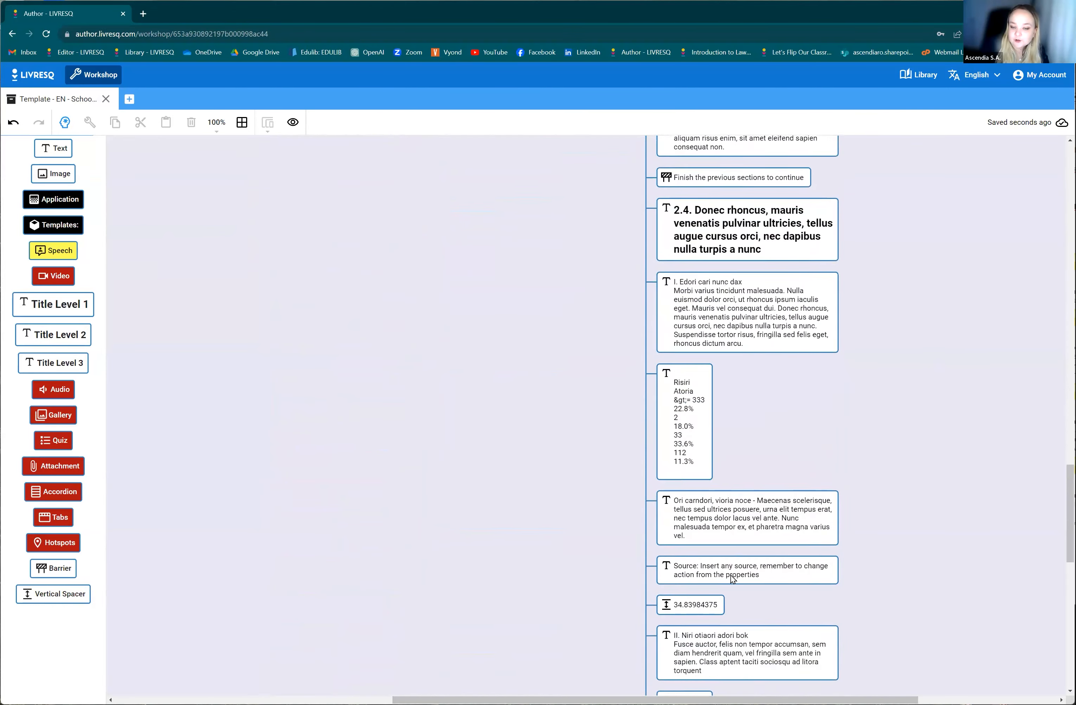
pyautogui.scroll(20, 668, 603)
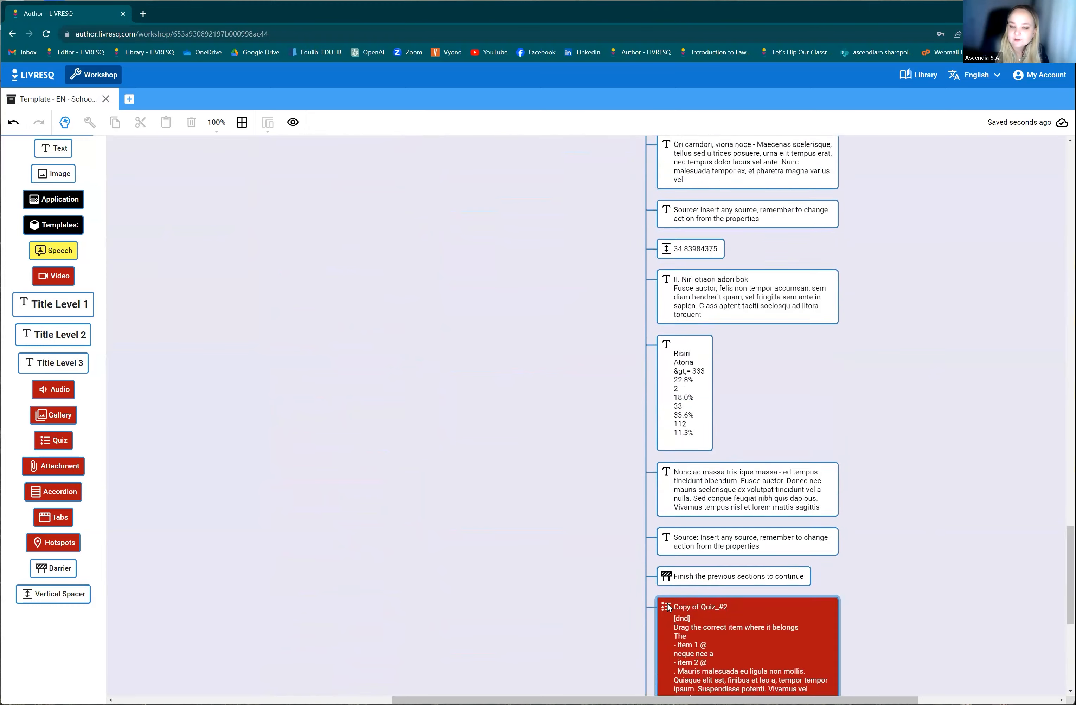
pyautogui.scroll(20, 450, 550)
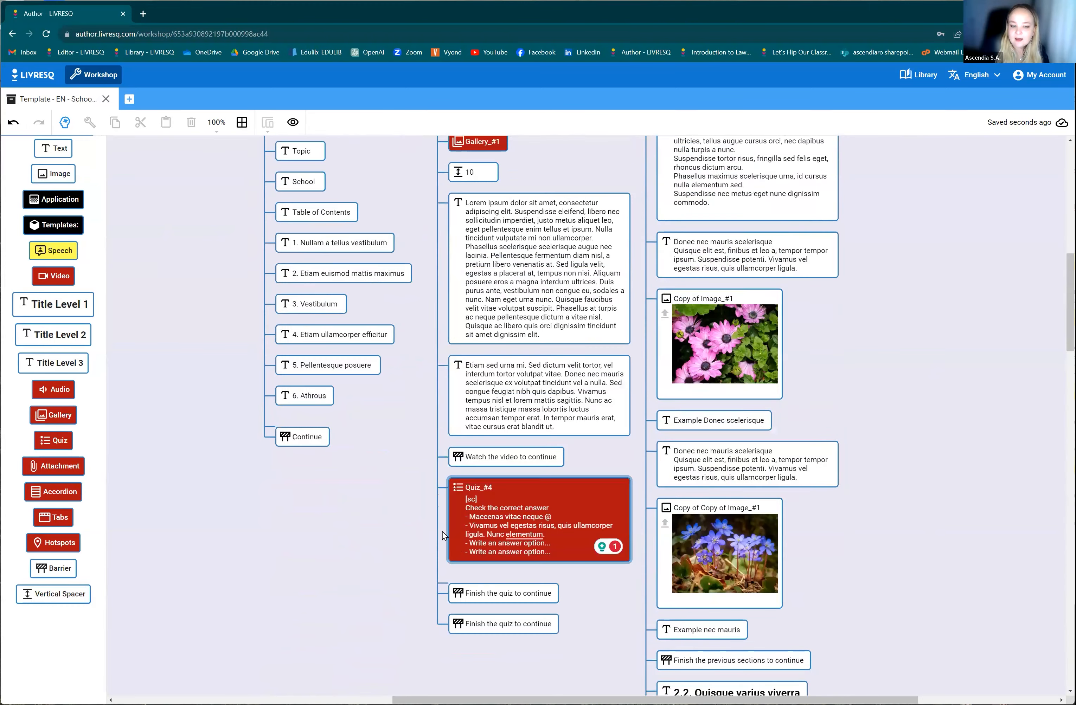
pyautogui.scroll(-3, 617, 675)
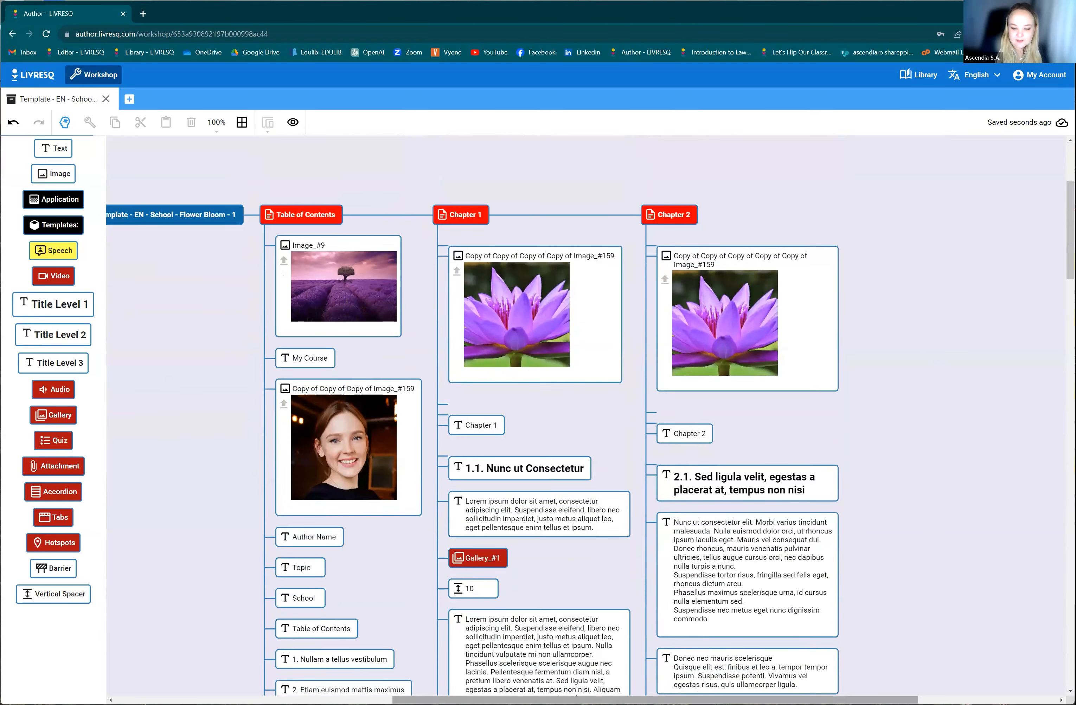
pyautogui.moveTo(615, 701); pyautogui.dragTo(547, 700)
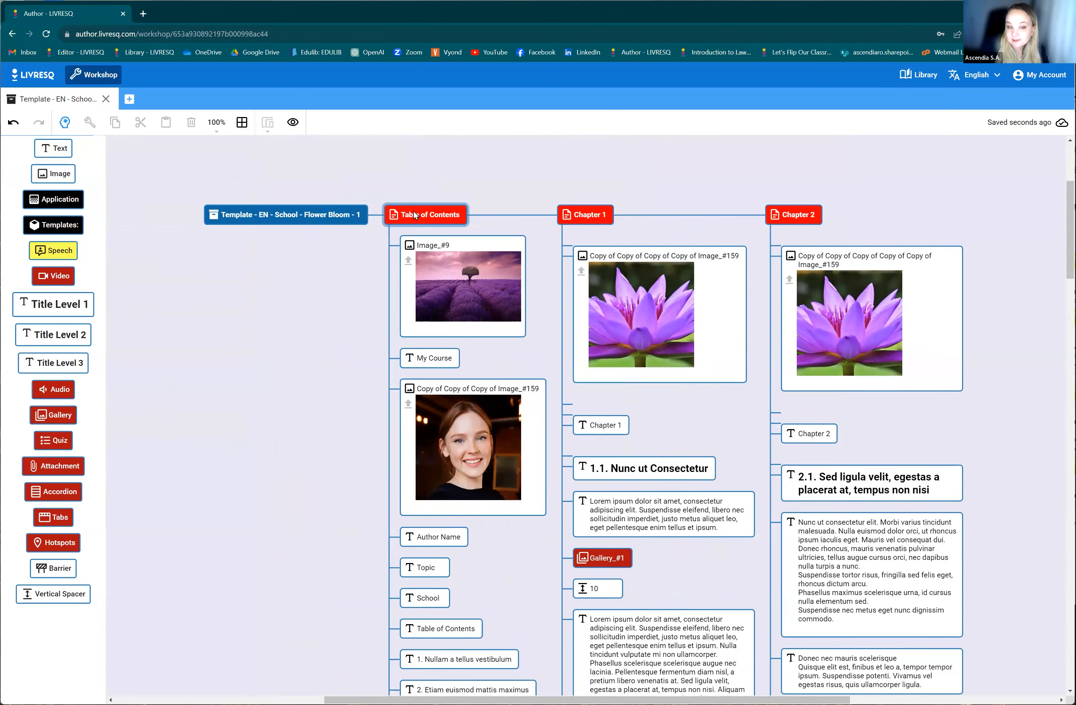
pyautogui.click(585, 214)
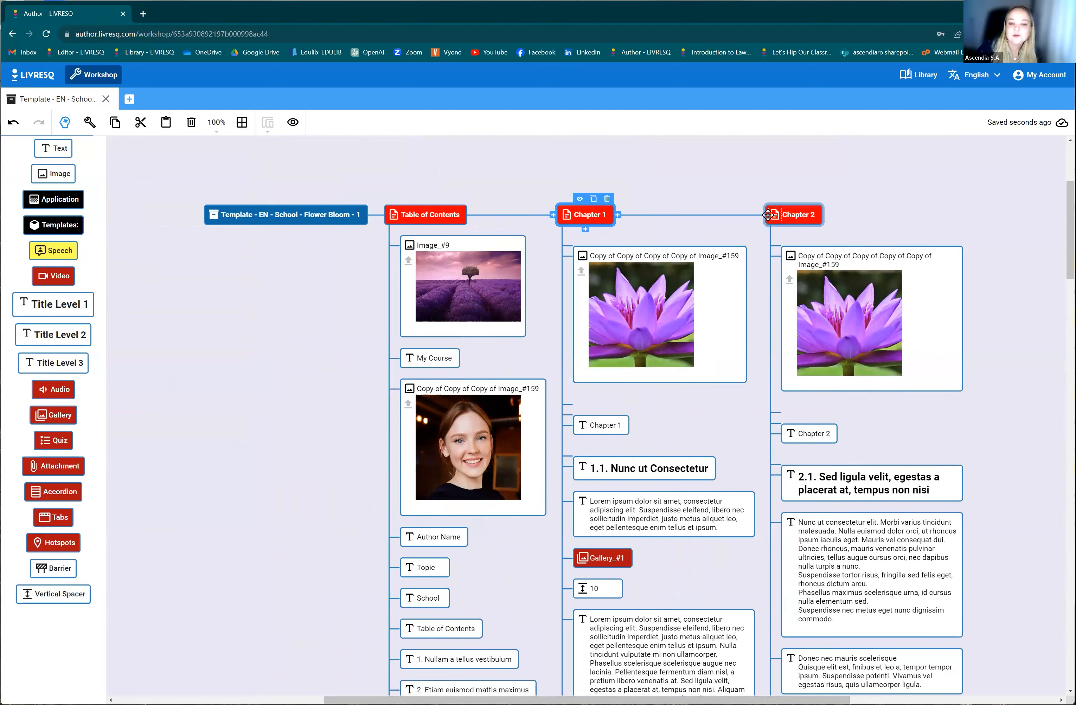
pyautogui.click(423, 214)
pyautogui.click(590, 215)
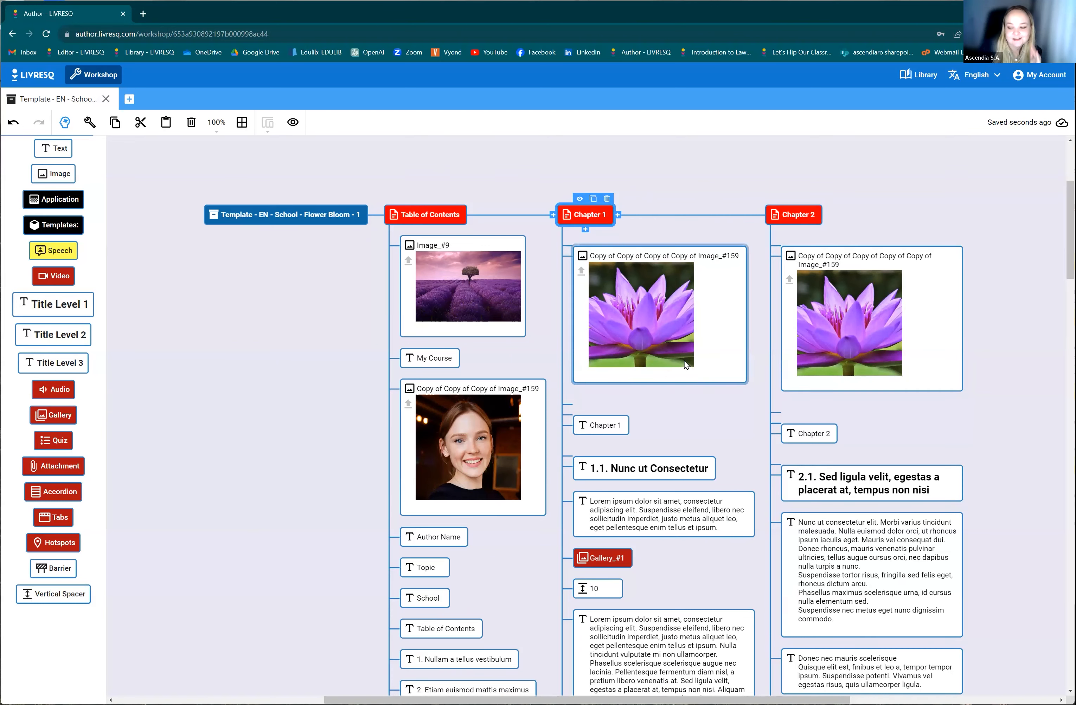
pyautogui.click(304, 212)
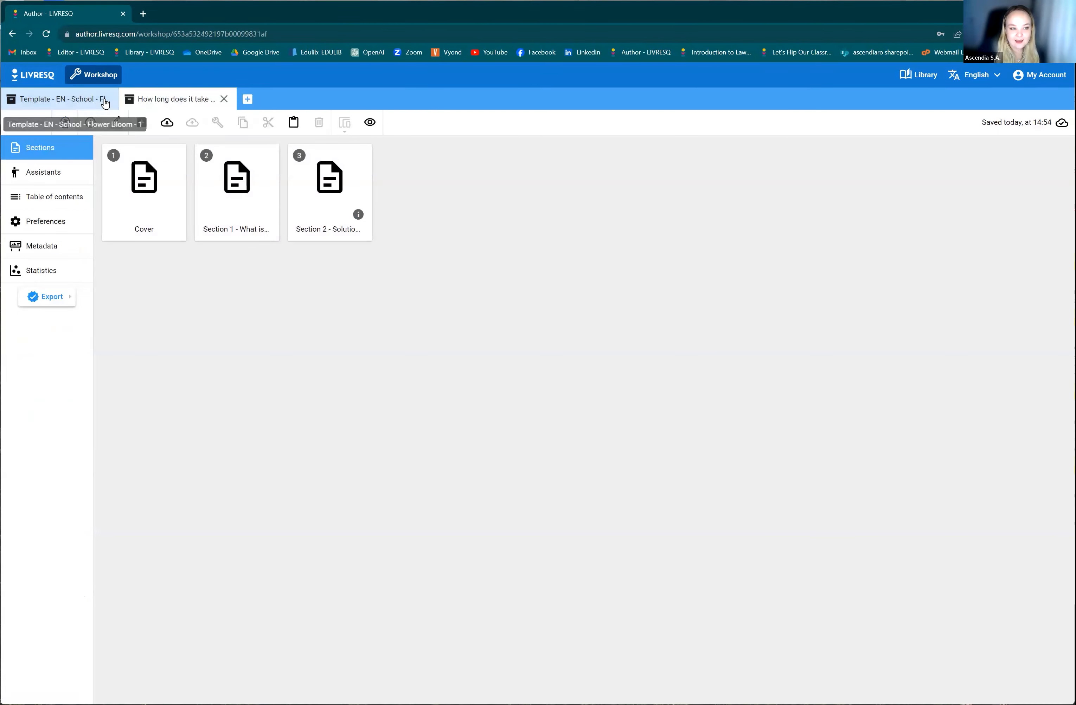
# Switch to the "How long does it take to built the bridge?" project, preview it, and continue past the assistant's welcome speech.
pyautogui.click(54, 99)
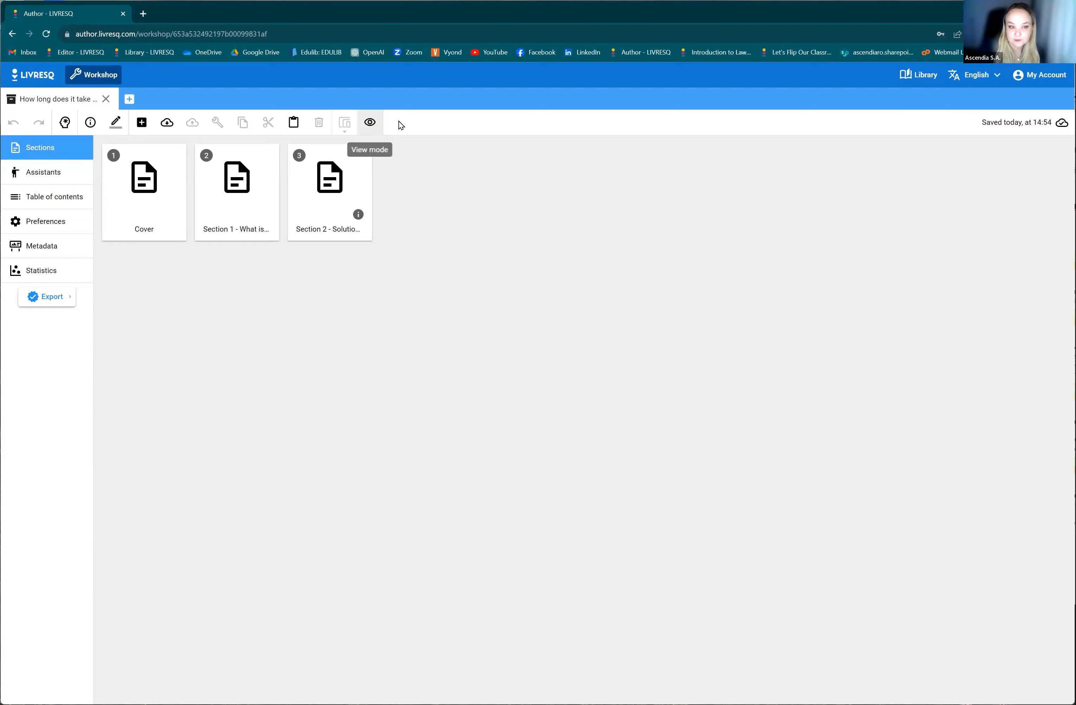
pyautogui.click(370, 122)
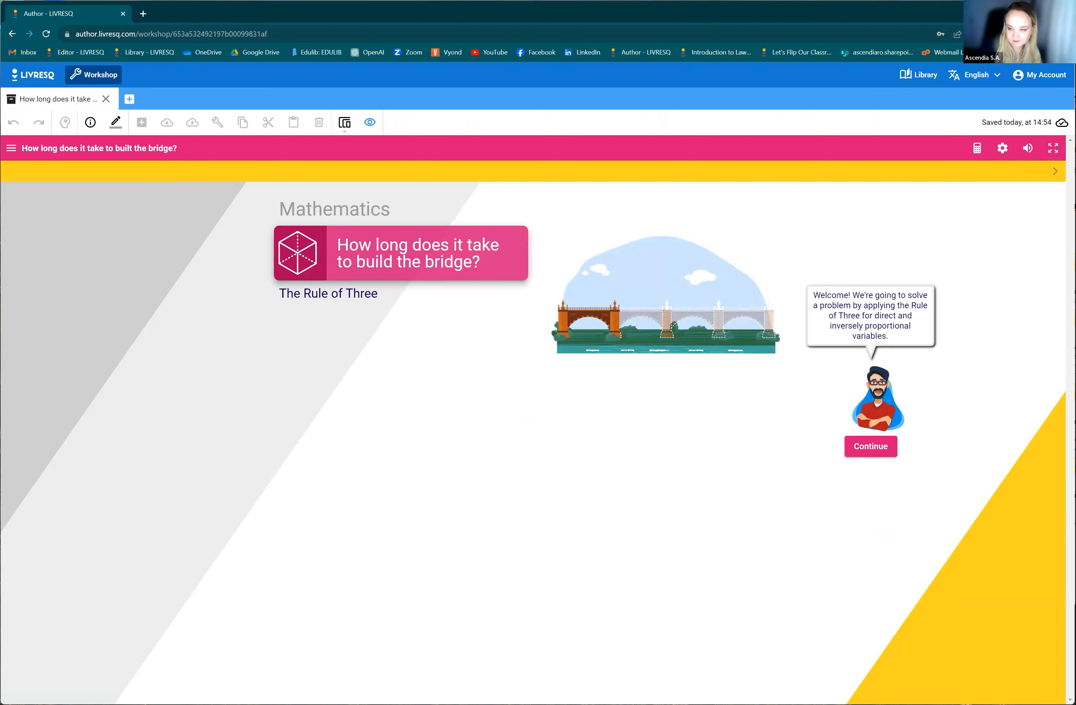
pyautogui.click(864, 457)
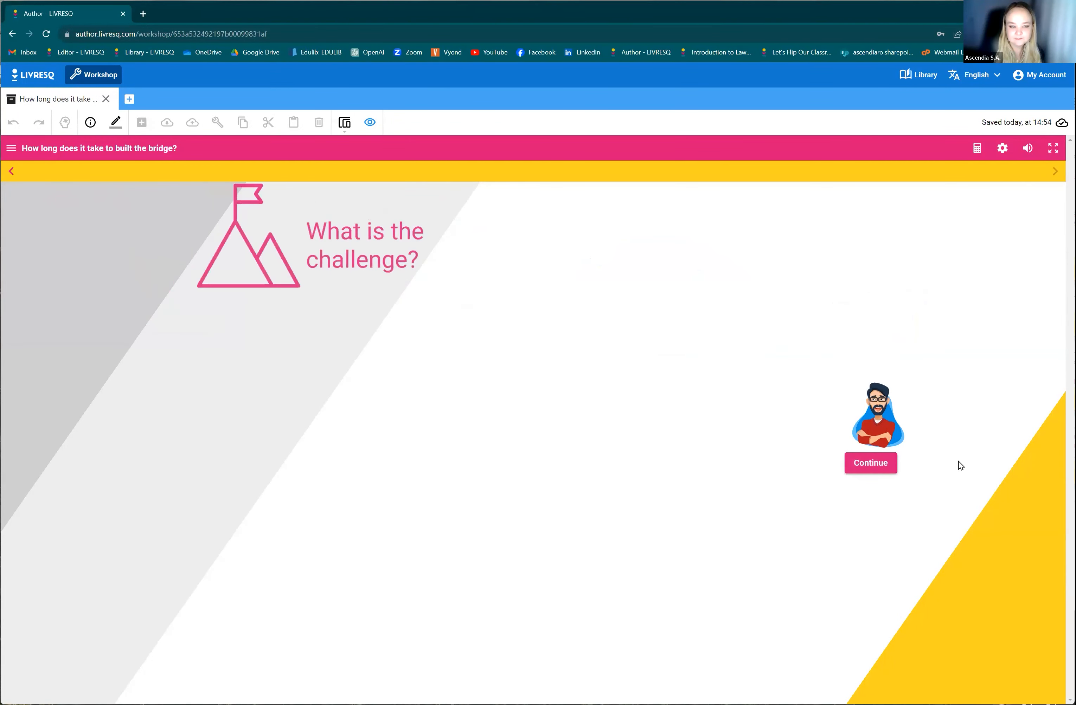
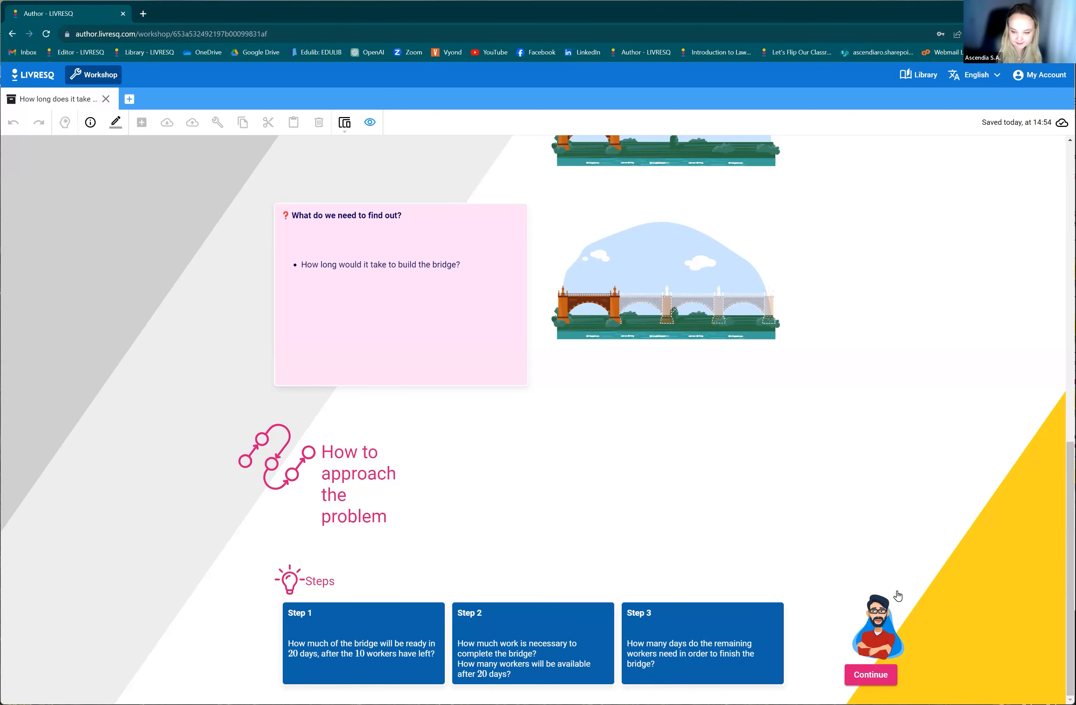
# Continue past the problem-approach steps to the solution section and complete the 25-worker statement under 1.1 with 80 days and 1 bridge.
pyautogui.click(876, 684)
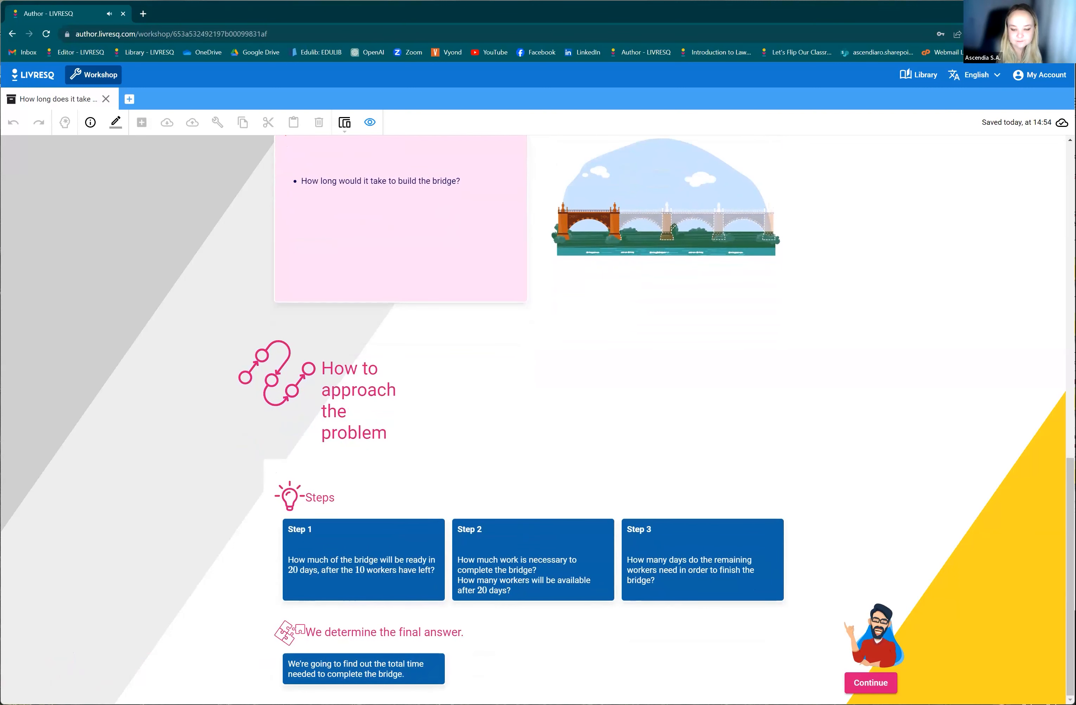
pyautogui.click(870, 683)
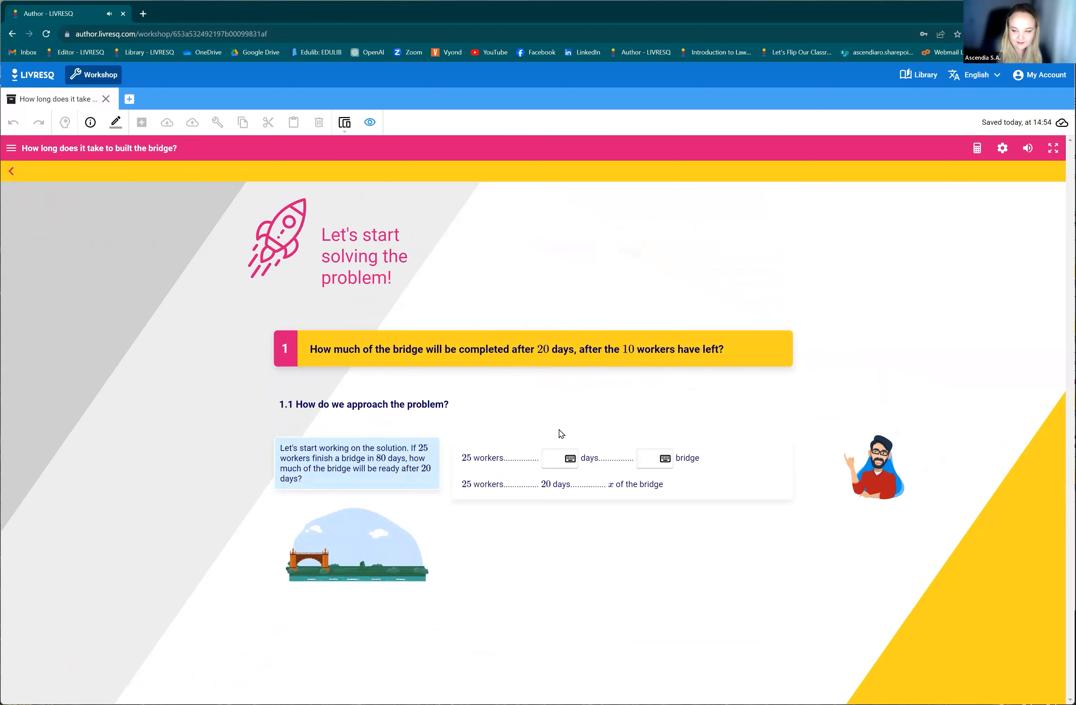
pyautogui.click(553, 460)
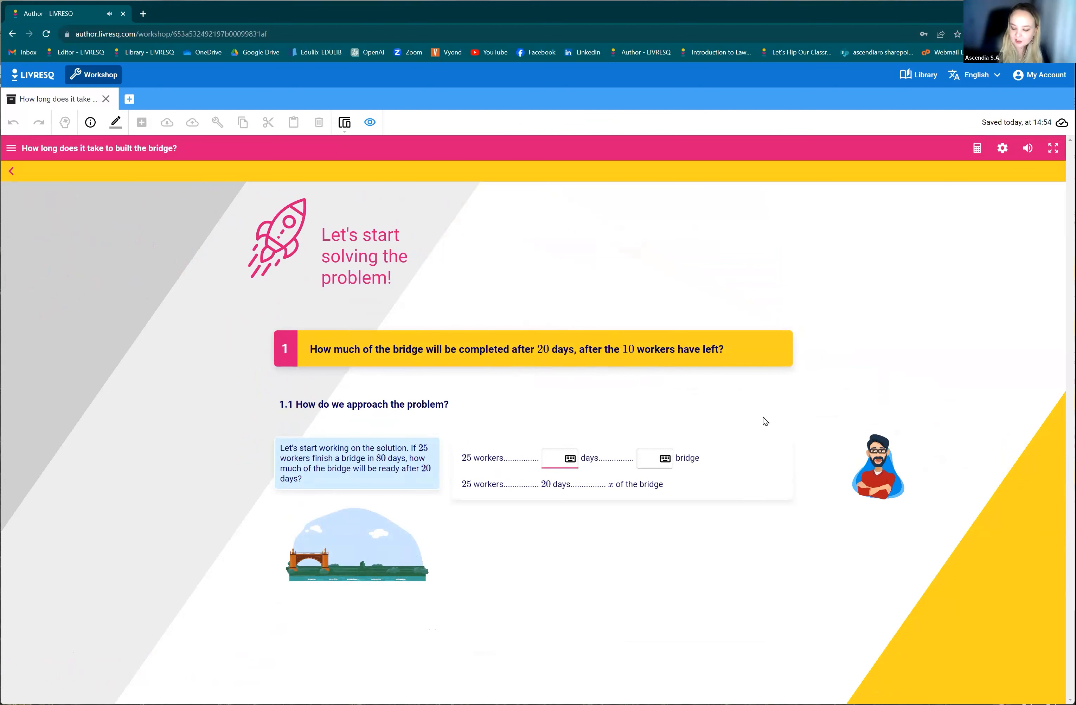
pyautogui.write('80')
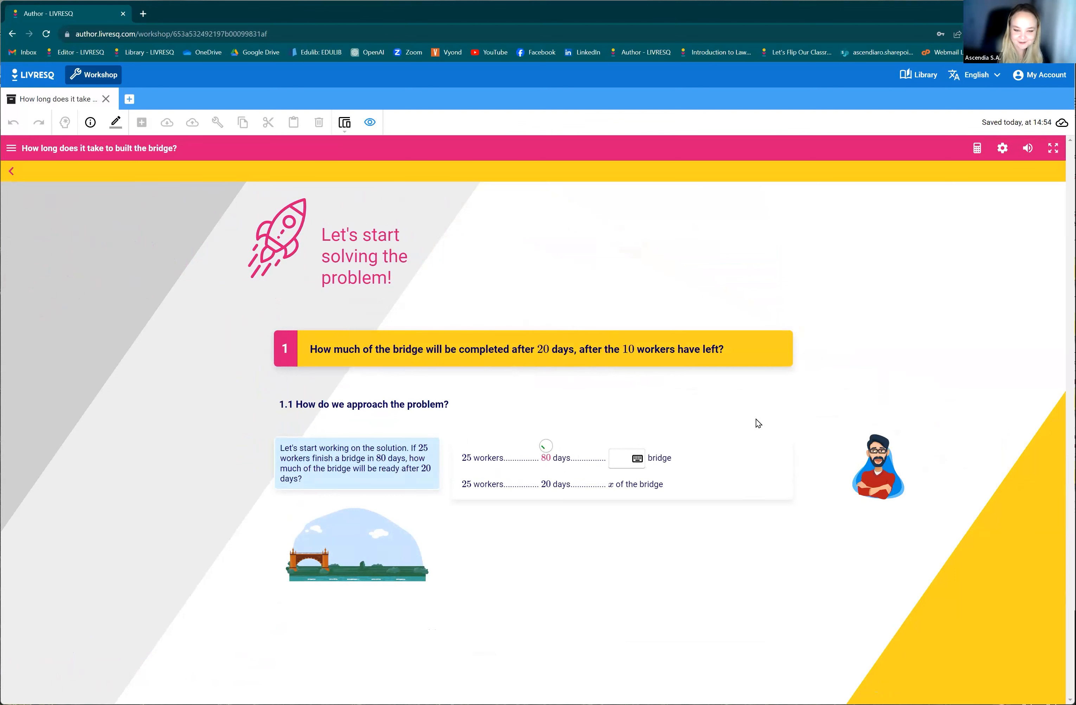
pyautogui.click(627, 455)
pyautogui.write('1')
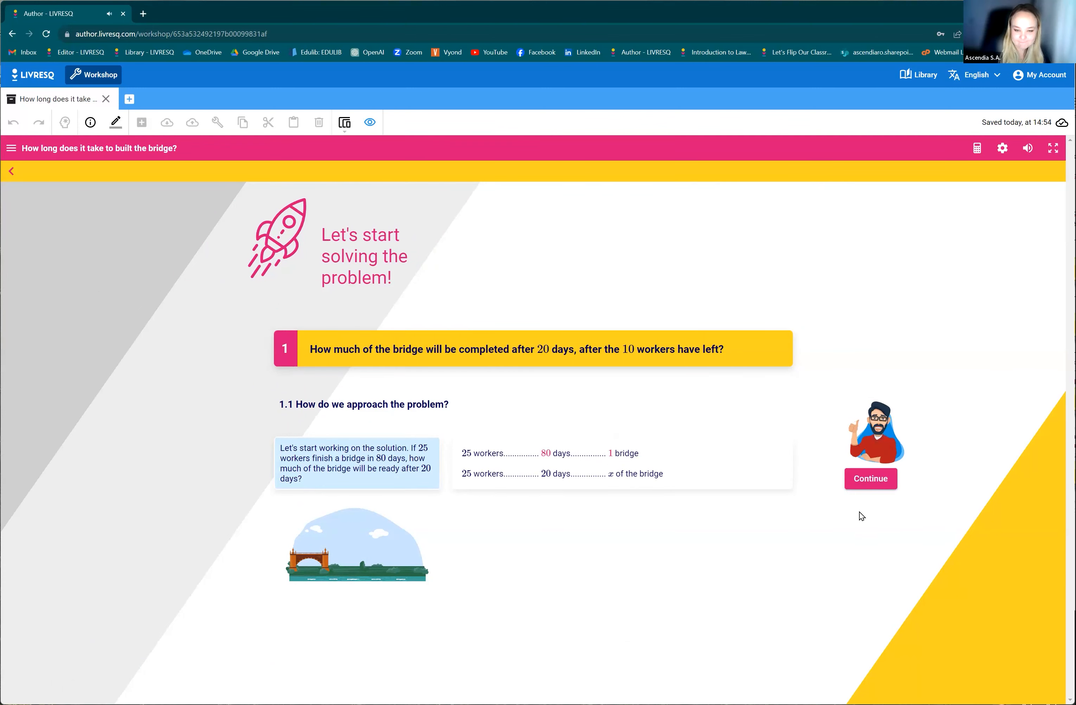
pyautogui.click(865, 484)
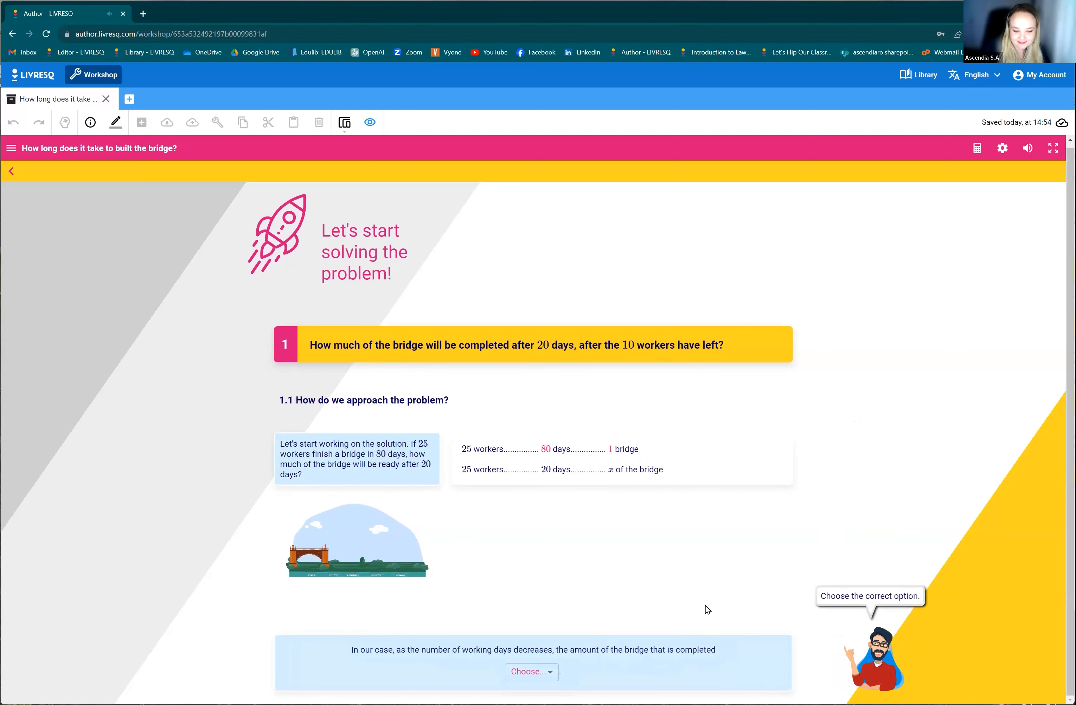
# Answer the two choice questions under 1.1 with "decreases" and "direct", and continue into part 1.2.
pyautogui.click(534, 677)
pyautogui.click(541, 656)
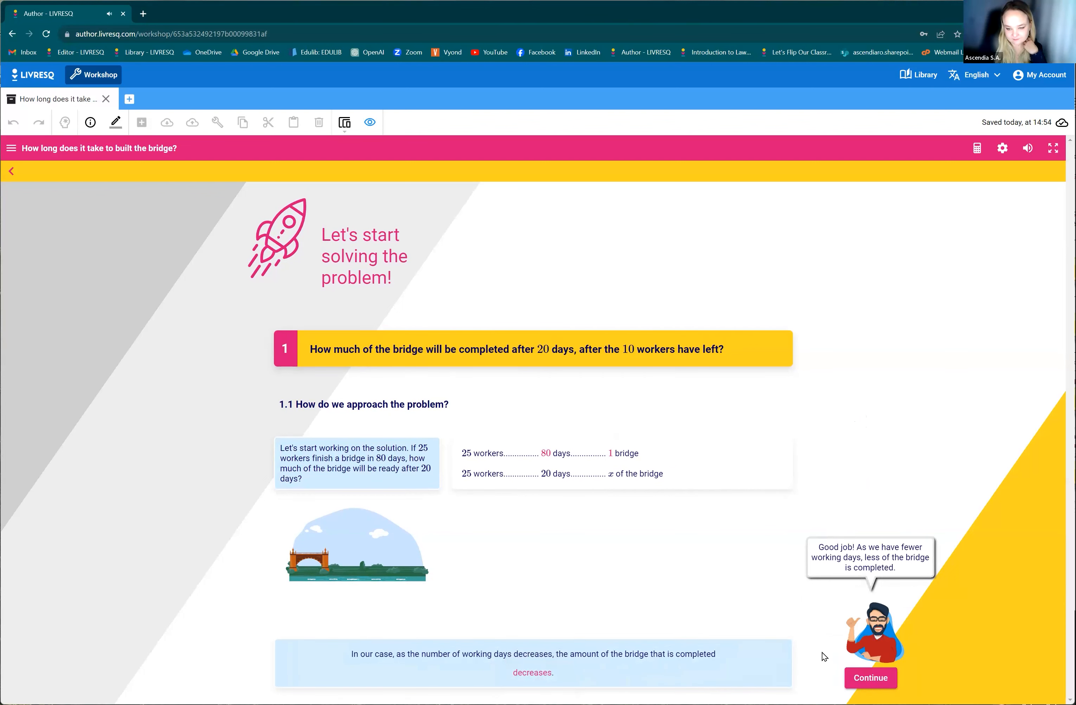
pyautogui.click(853, 682)
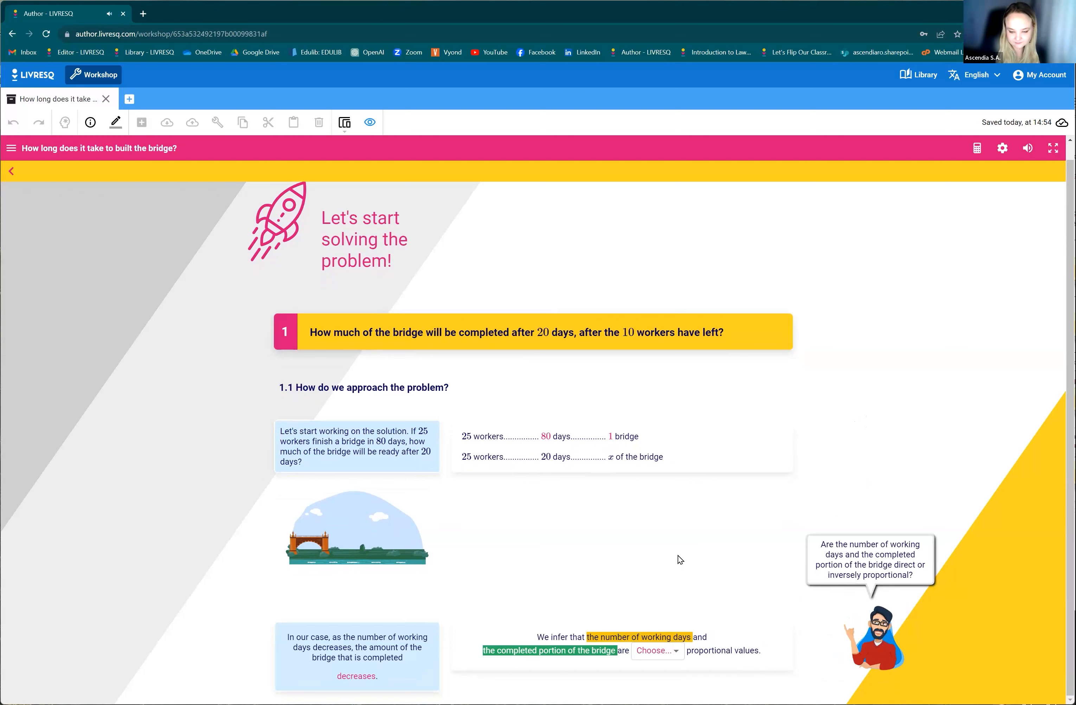
pyautogui.click(663, 655)
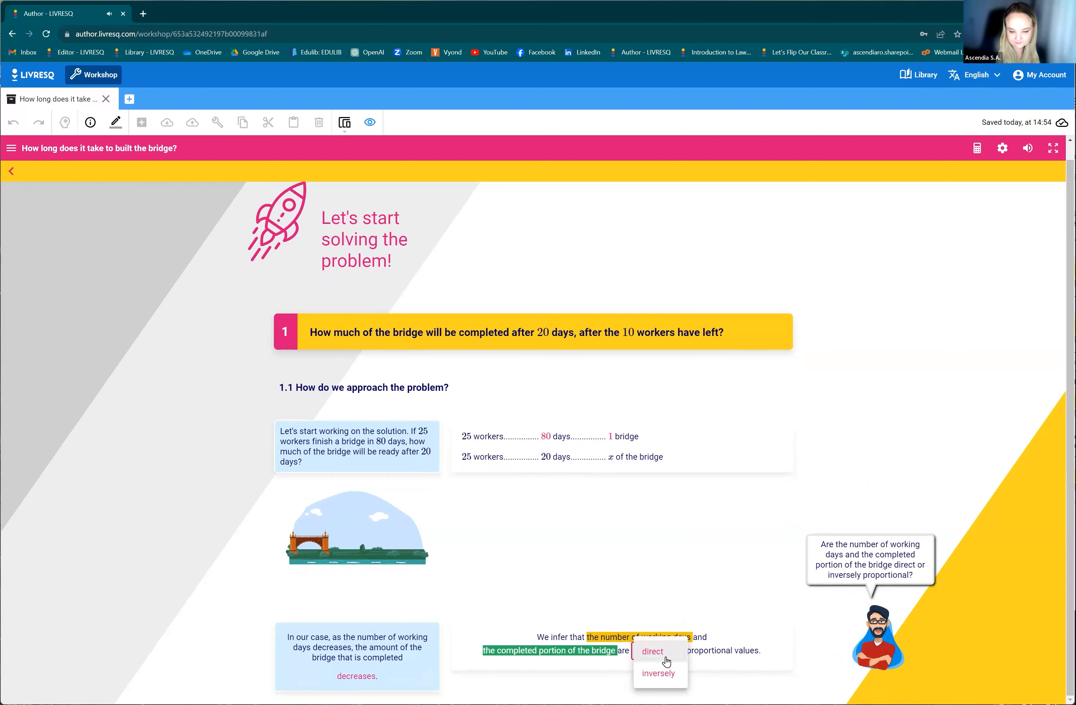
pyautogui.click(667, 657)
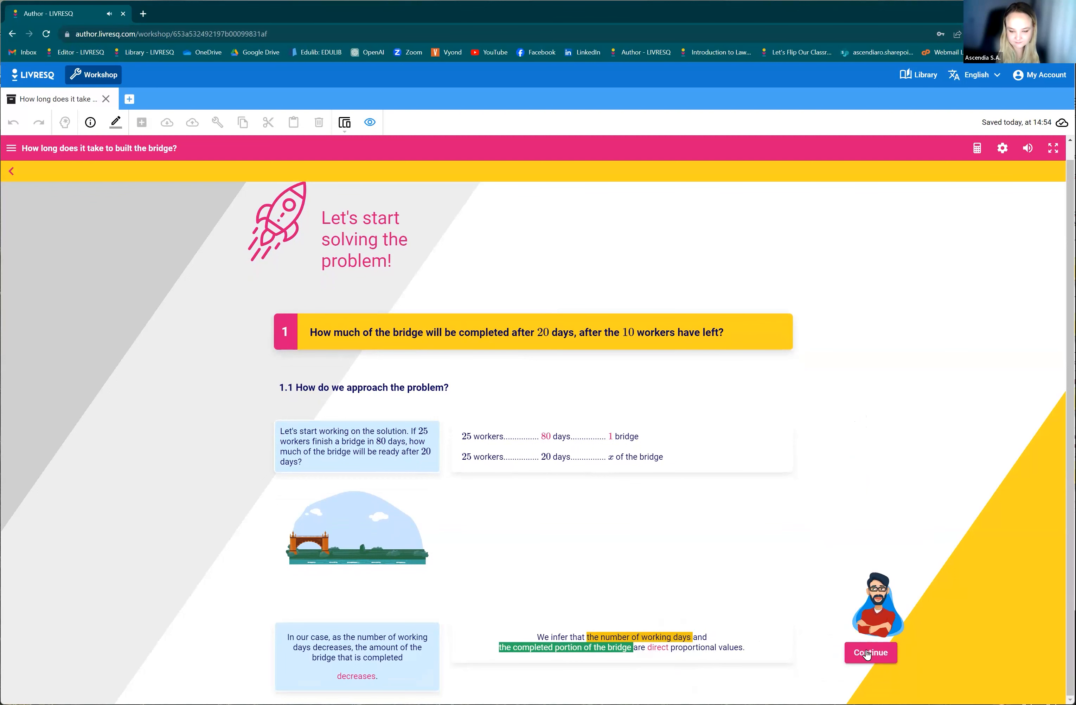
pyautogui.scroll(-1, 847, 513)
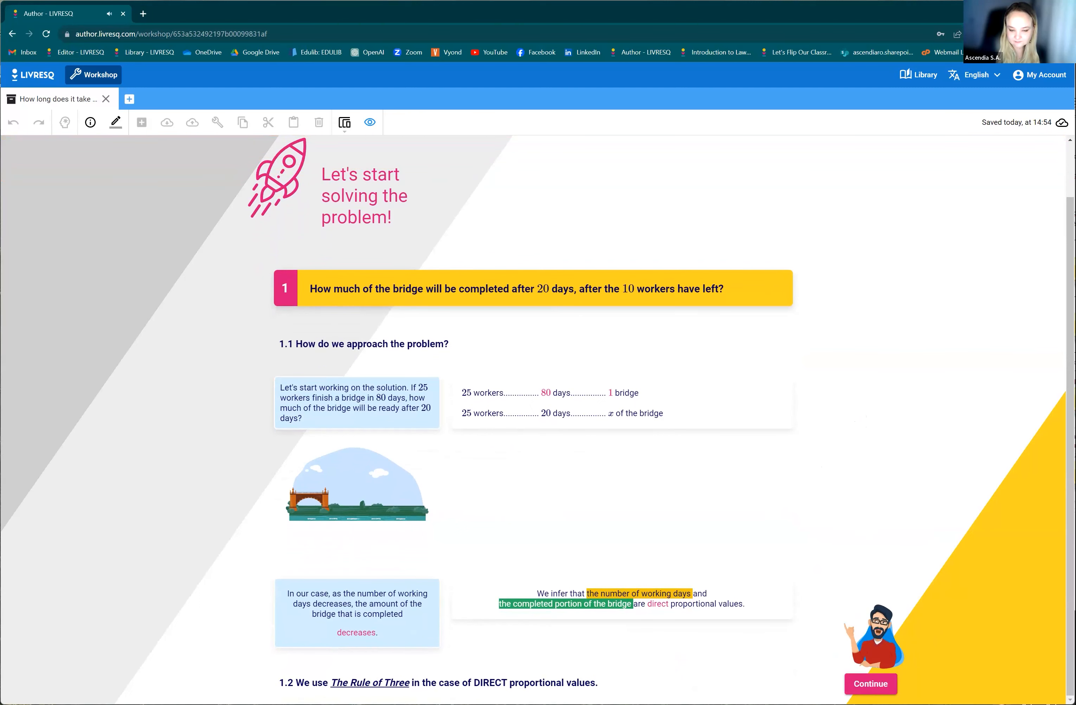
pyautogui.click(870, 683)
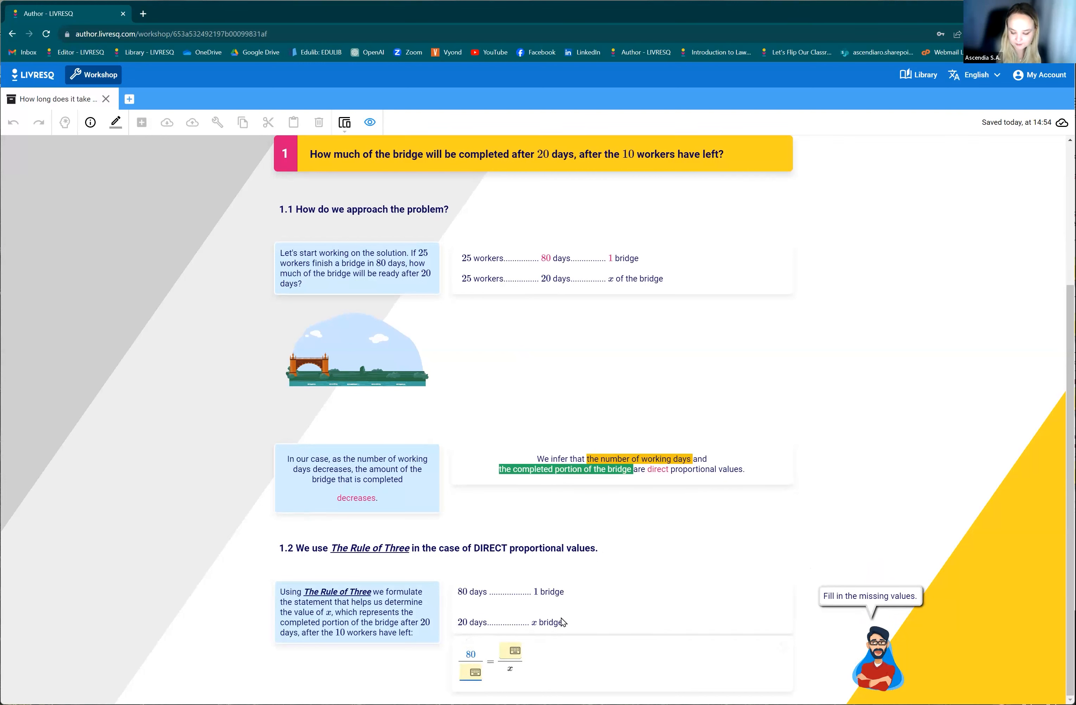
# Complete the Rule of Three calculation with 80/20 = 1/x, x = 20 · 1/80 and x = 1/4, and continue to the conclusion.
pyautogui.write('20 = ')
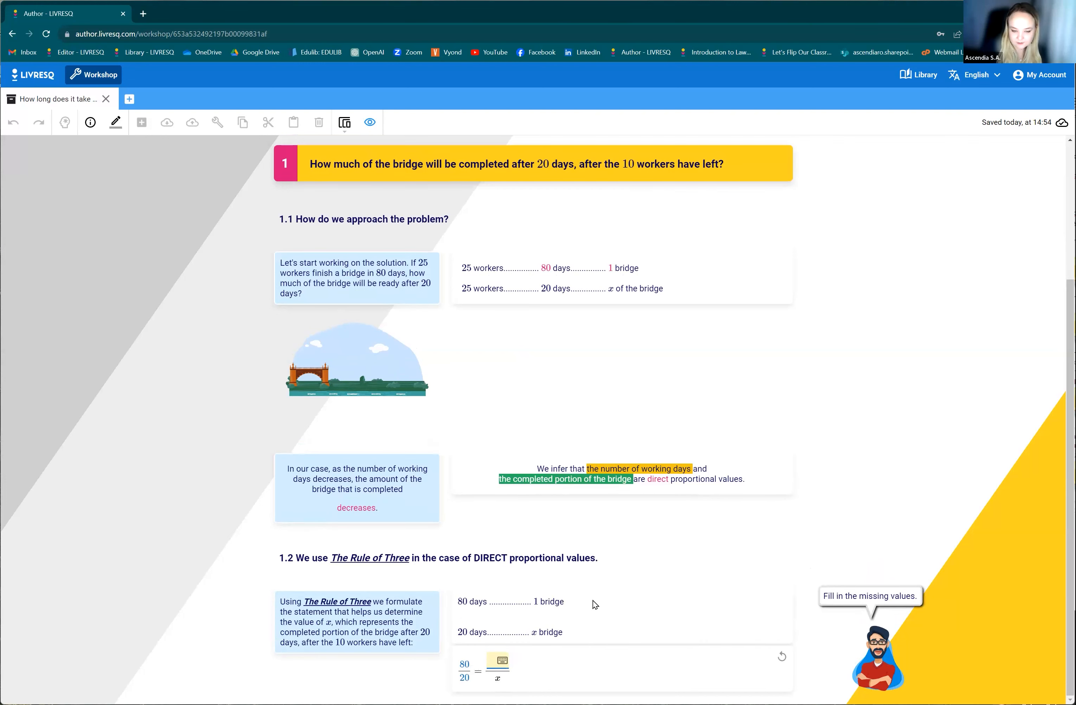
pyautogui.write('1')
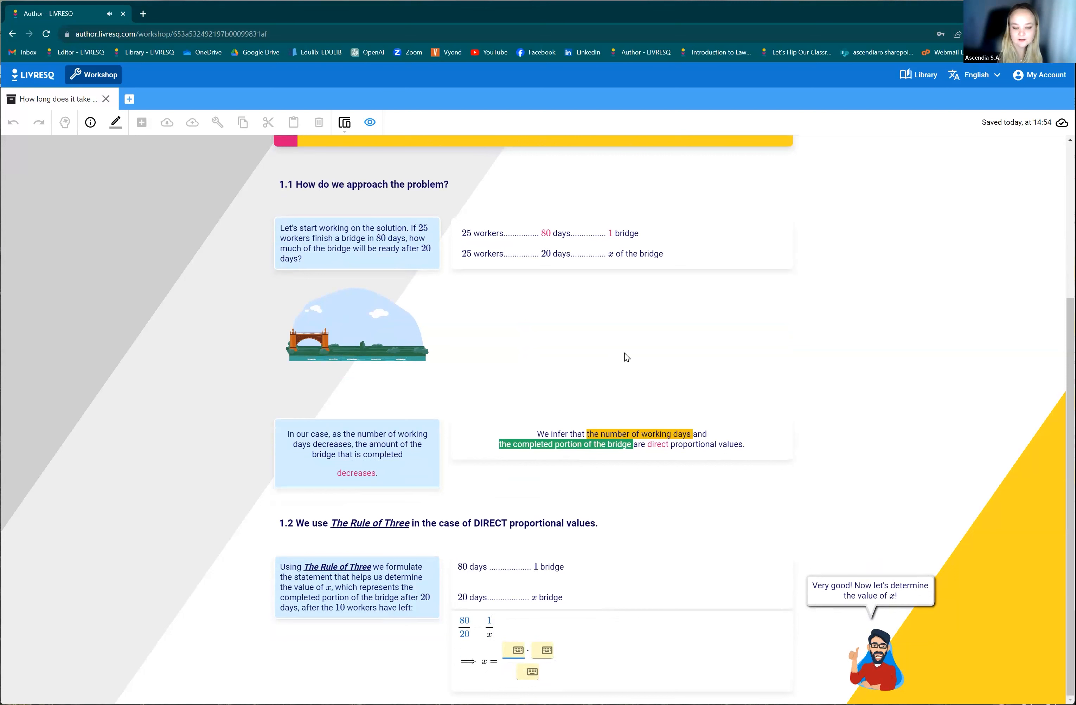
pyautogui.write('20 · 1')
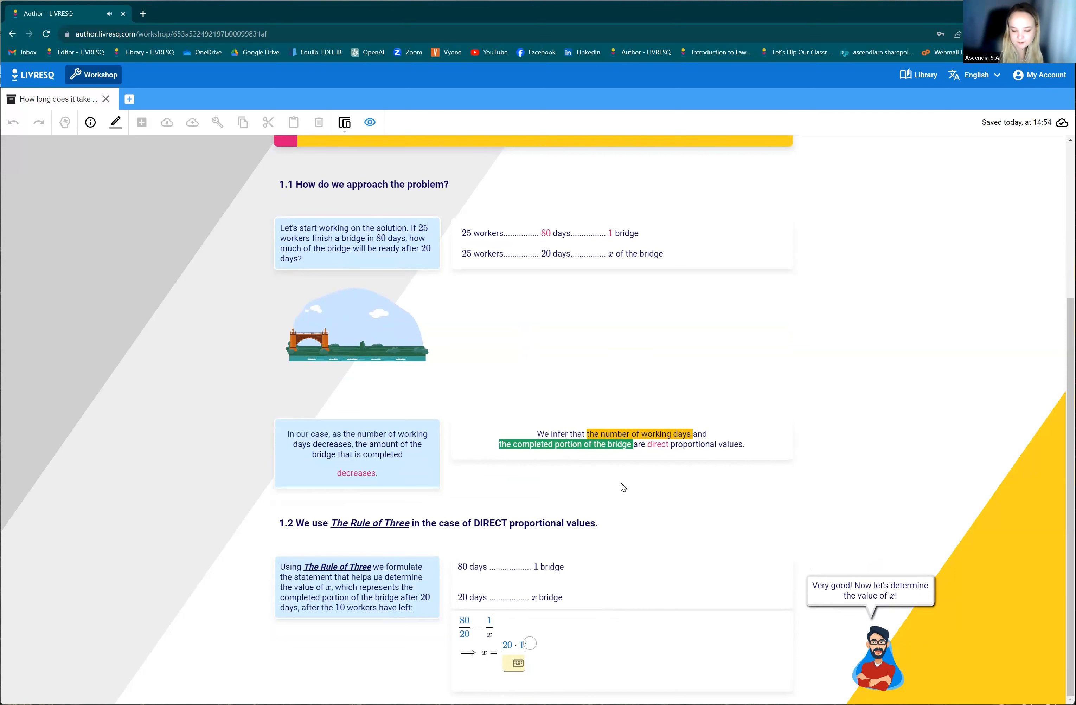
pyautogui.click(509, 674)
pyautogui.write('80')
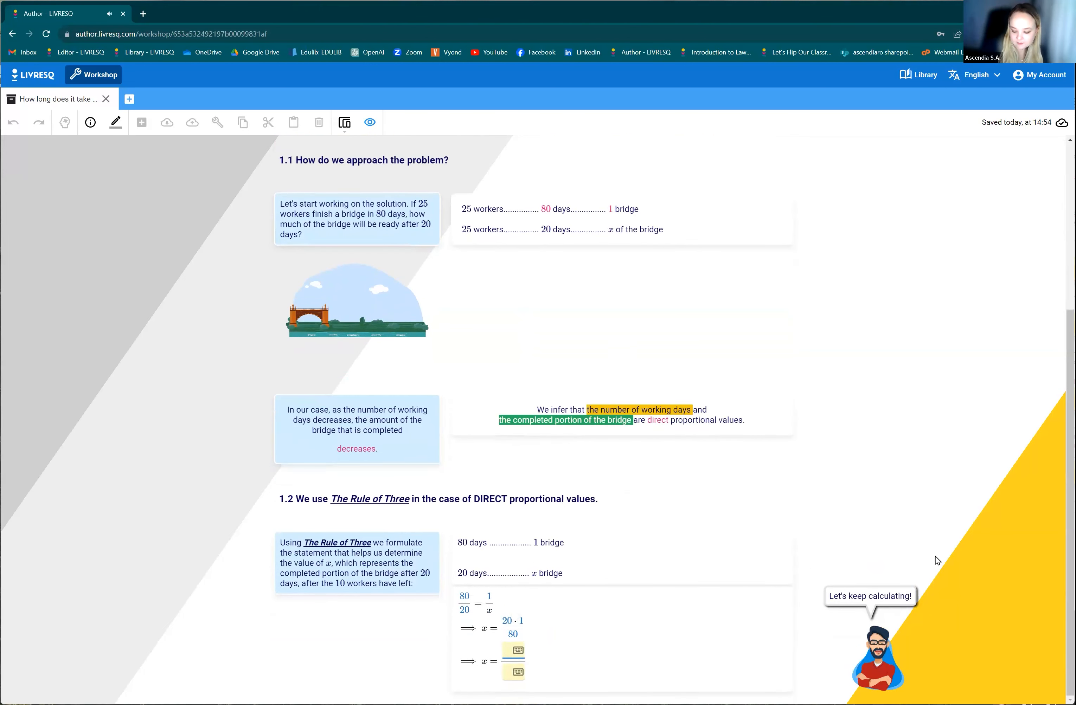
pyautogui.write('1')
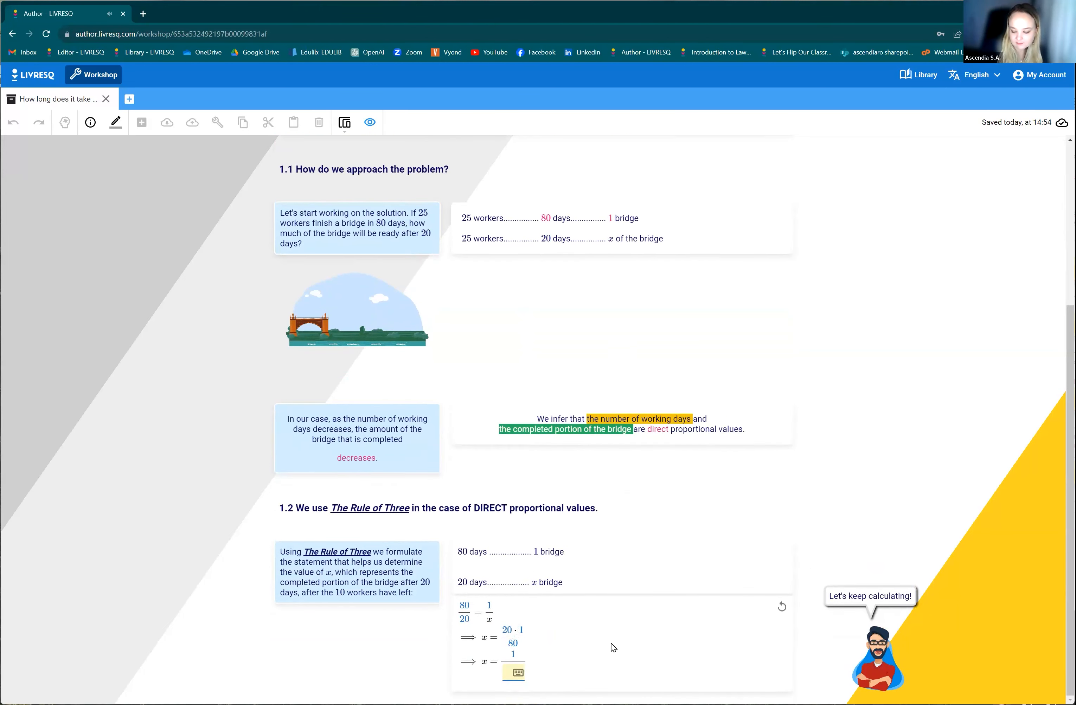
pyautogui.write('4')
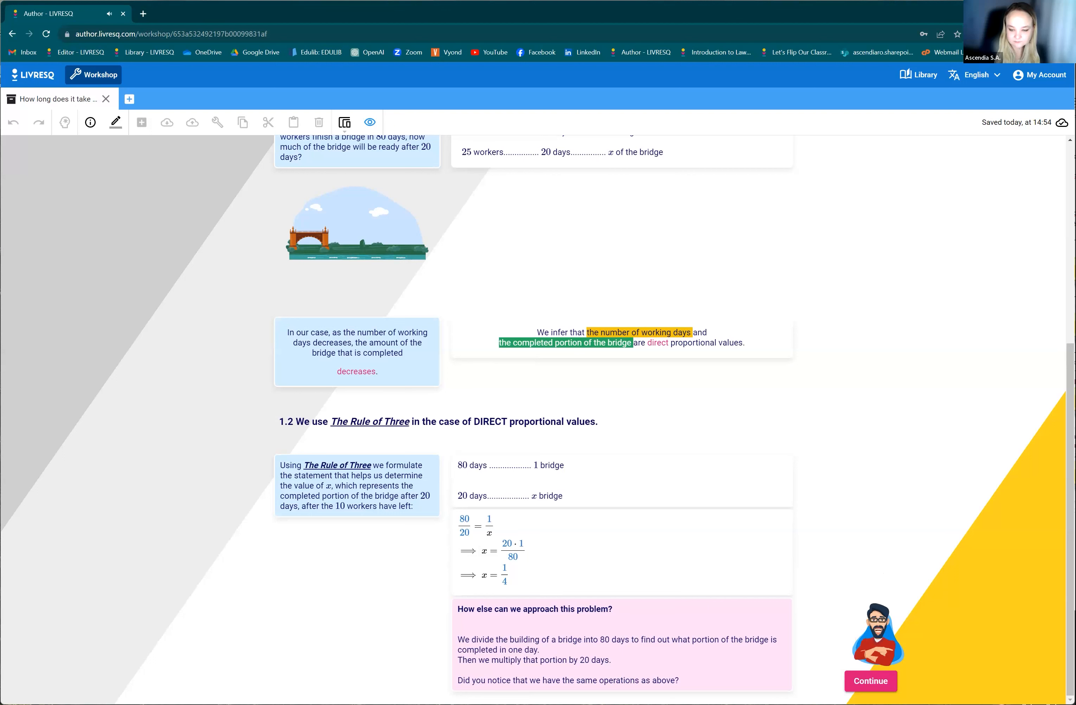
pyautogui.click(870, 681)
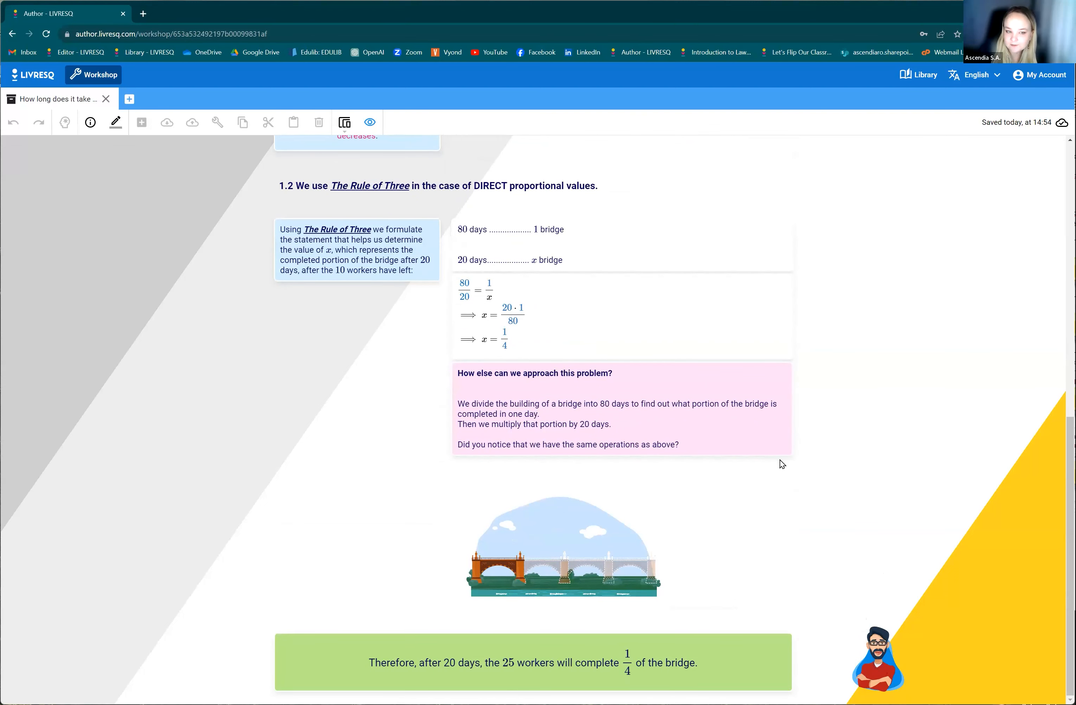
# Review the solved section from its heading to the green conclusion, and exit the preview.
pyautogui.scroll(10, 768, 466)
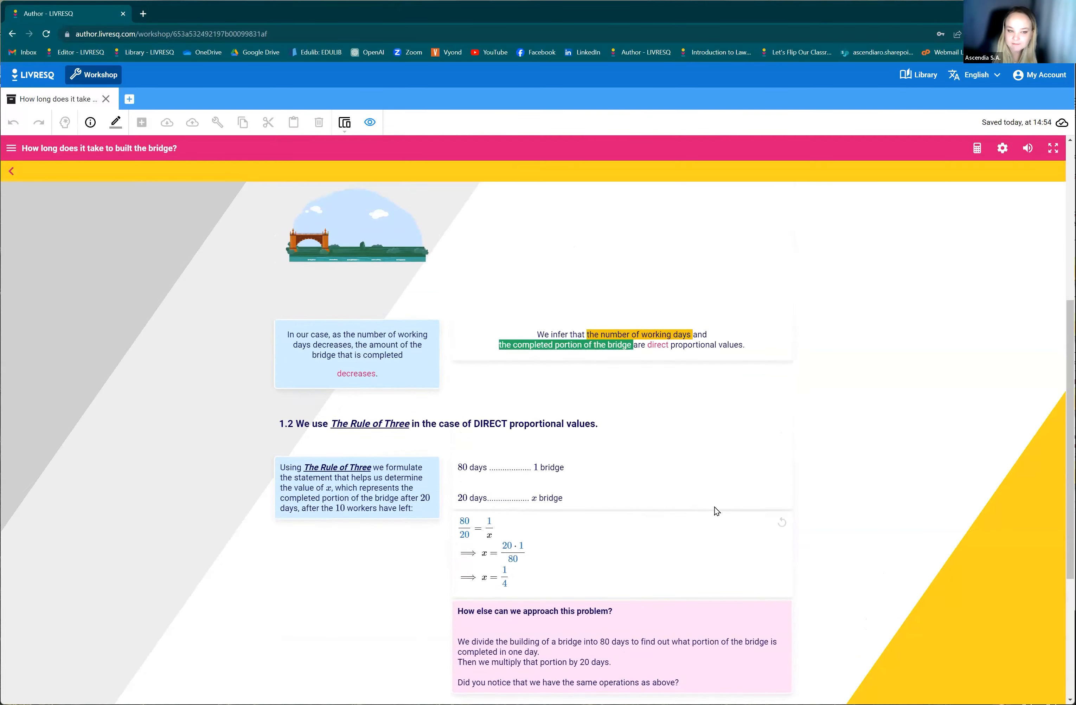
pyautogui.scroll(2, 702, 511)
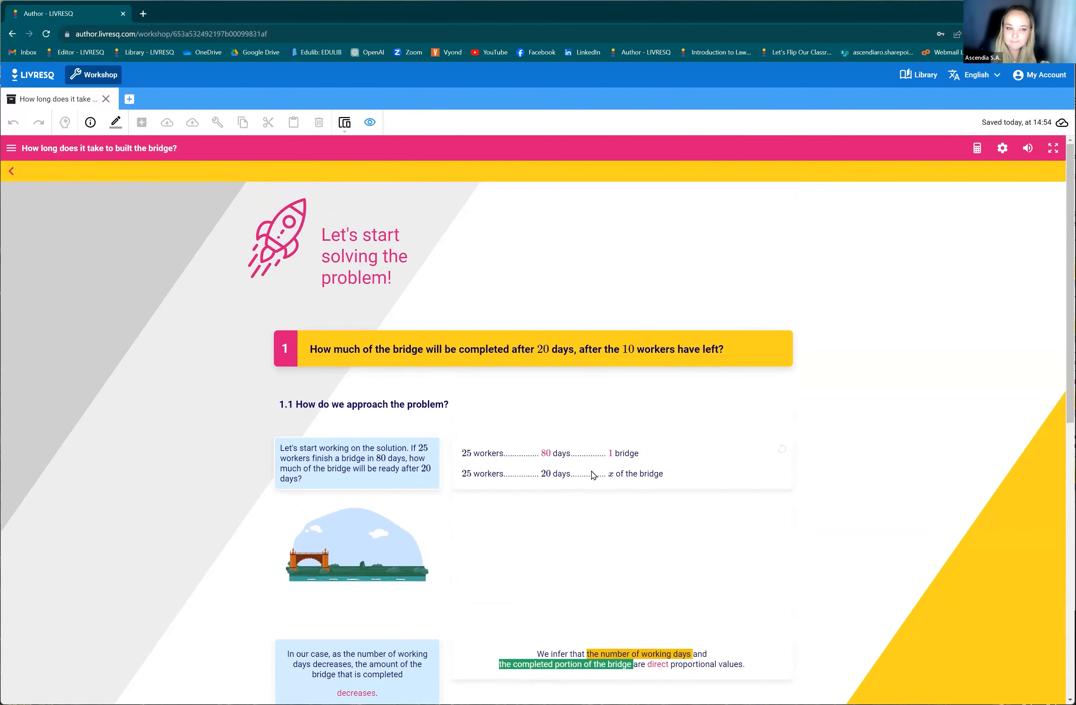
pyautogui.scroll(-11, 603, 469)
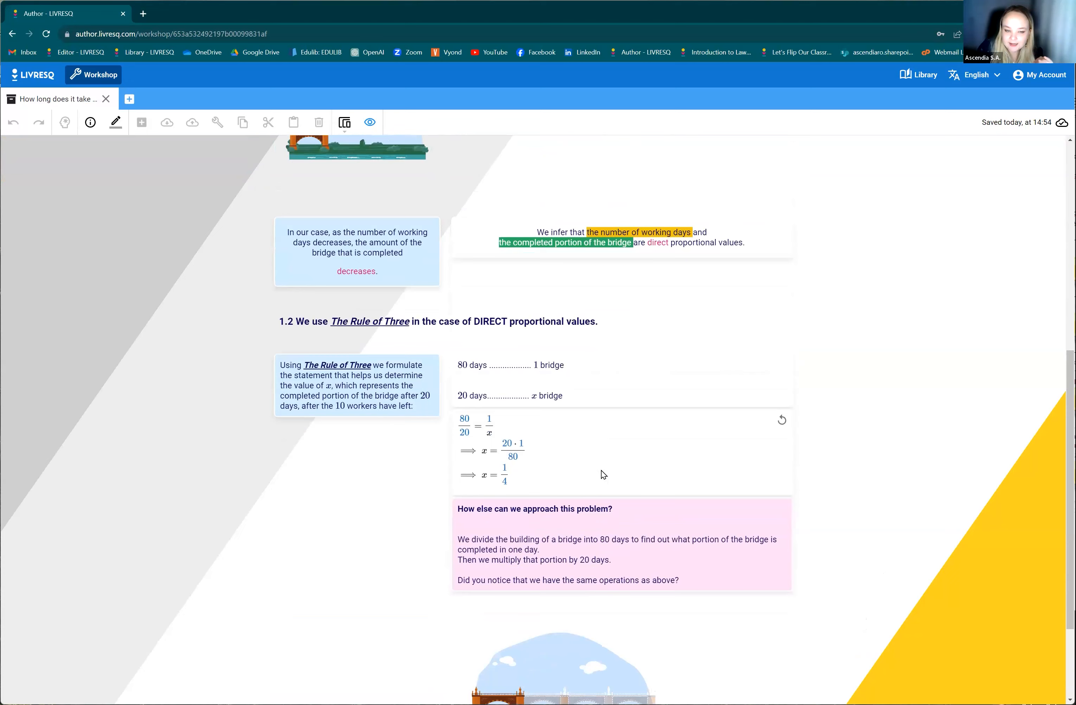
pyautogui.scroll(-1, 641, 481)
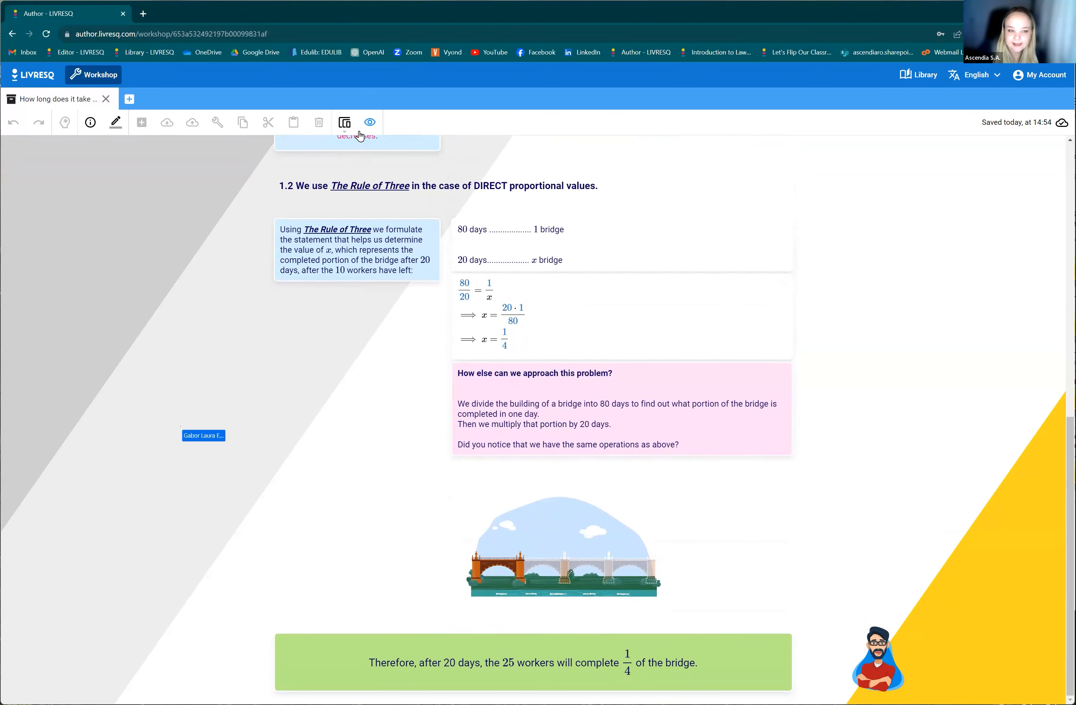
pyautogui.click(370, 123)
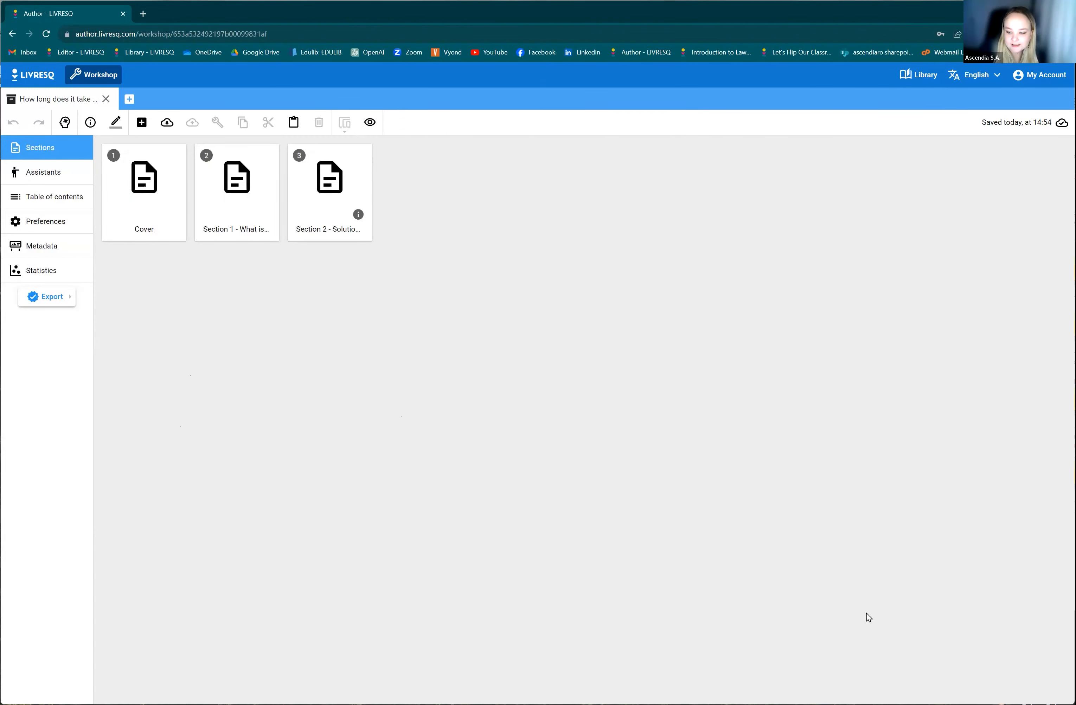
# Open the Cover section in the editor, inspect the assistant's welcome speech, and return to the section list.
pyautogui.doubleClick(153, 191)
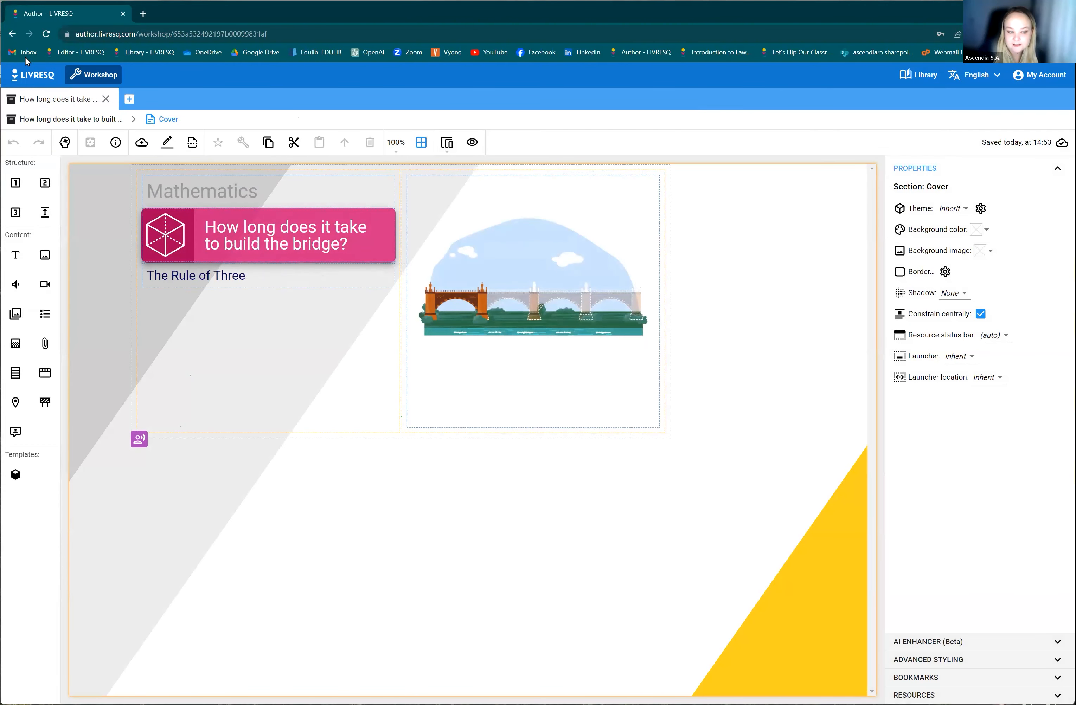
pyautogui.click(140, 439)
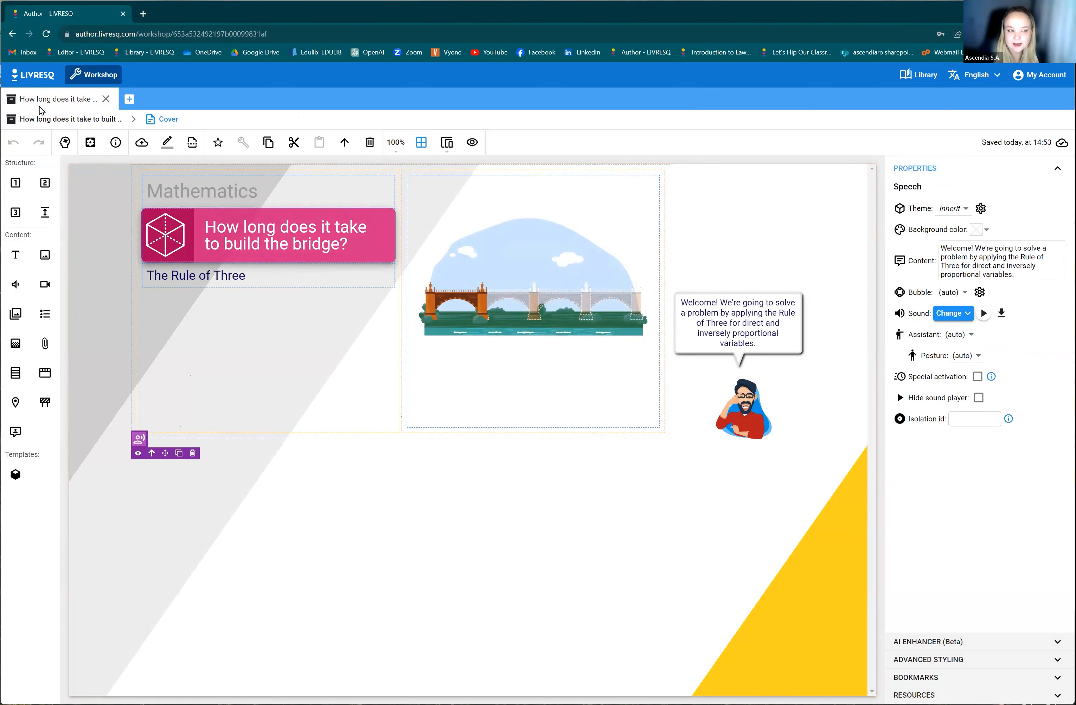
pyautogui.click(59, 119)
# Open Section 1 in the editor and examine its texts, bridge images and speech elements down to the final-answer box.
pyautogui.doubleClick(236, 178)
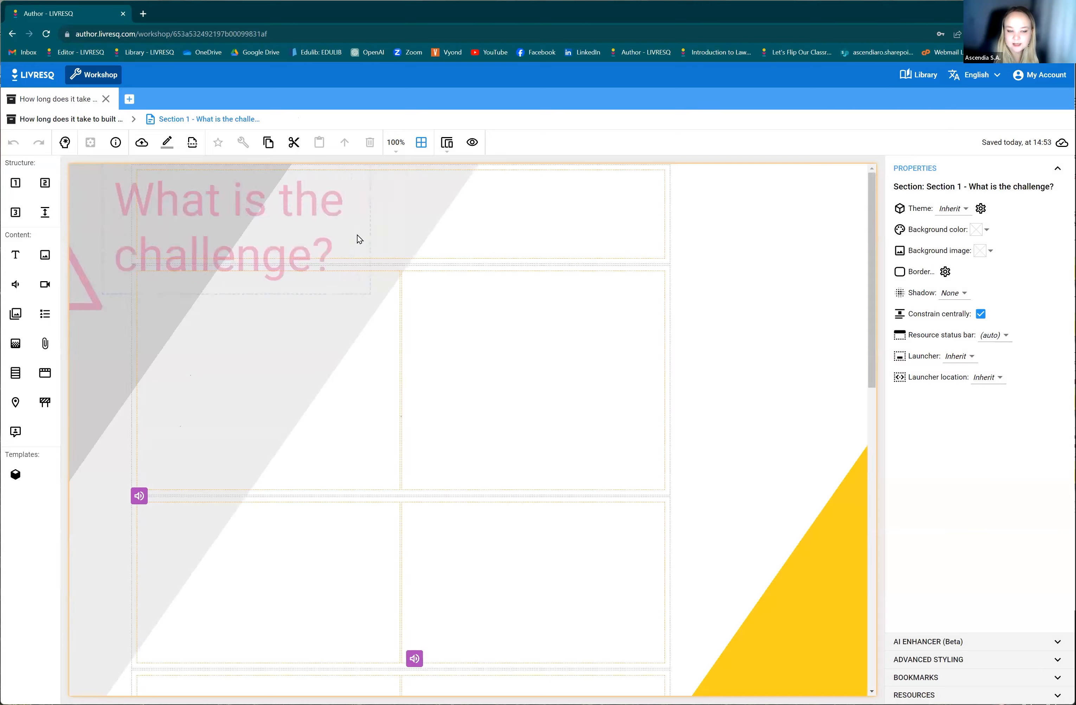
pyautogui.scroll(-3, 462, 428)
pyautogui.scroll(3, 462, 429)
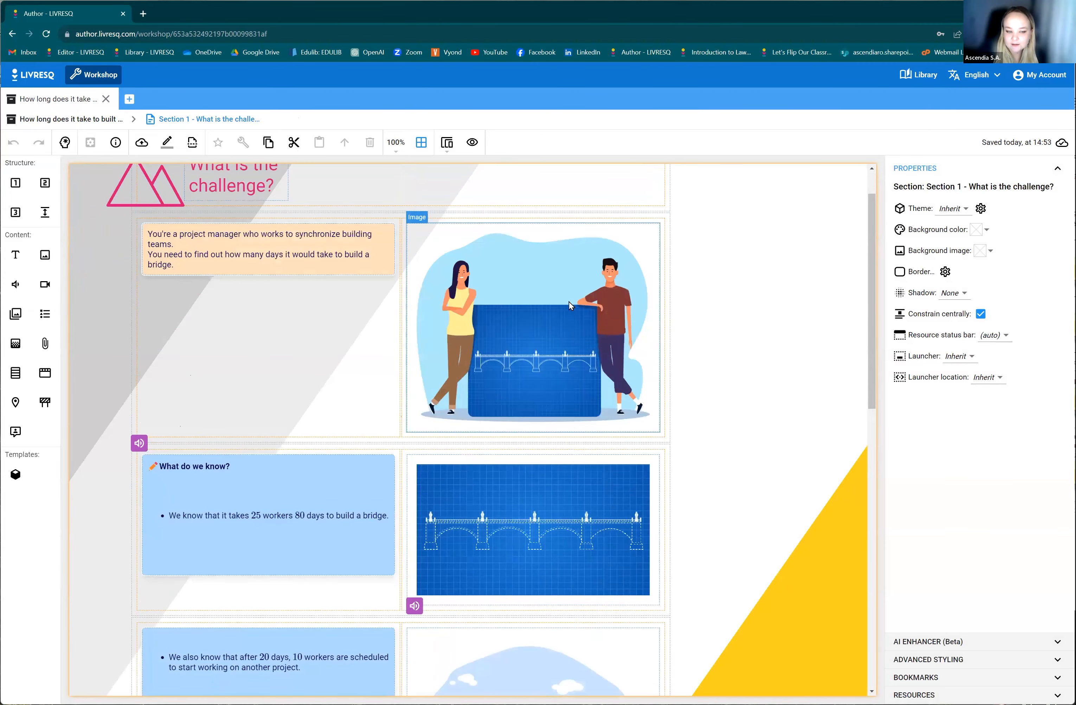
pyautogui.click(341, 265)
pyautogui.click(421, 343)
pyautogui.scroll(-2, 411, 509)
pyautogui.click(366, 449)
pyautogui.click(490, 426)
pyautogui.scroll(-3, 524, 536)
pyautogui.click(539, 451)
pyautogui.scroll(-5, 215, 413)
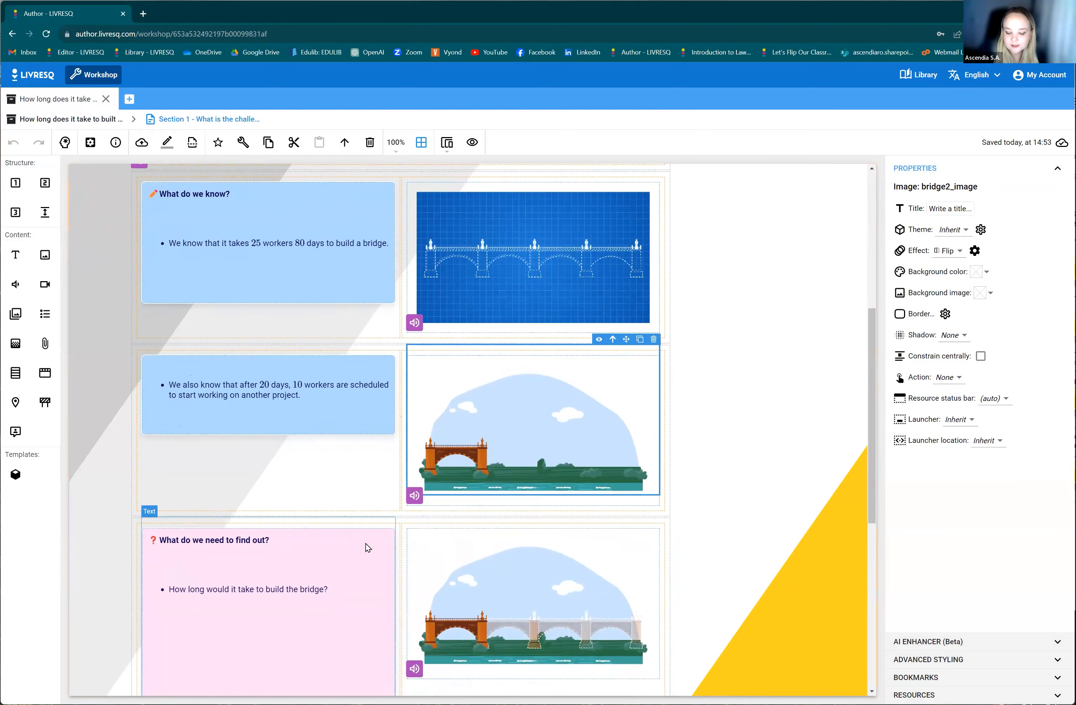
pyautogui.click(415, 305)
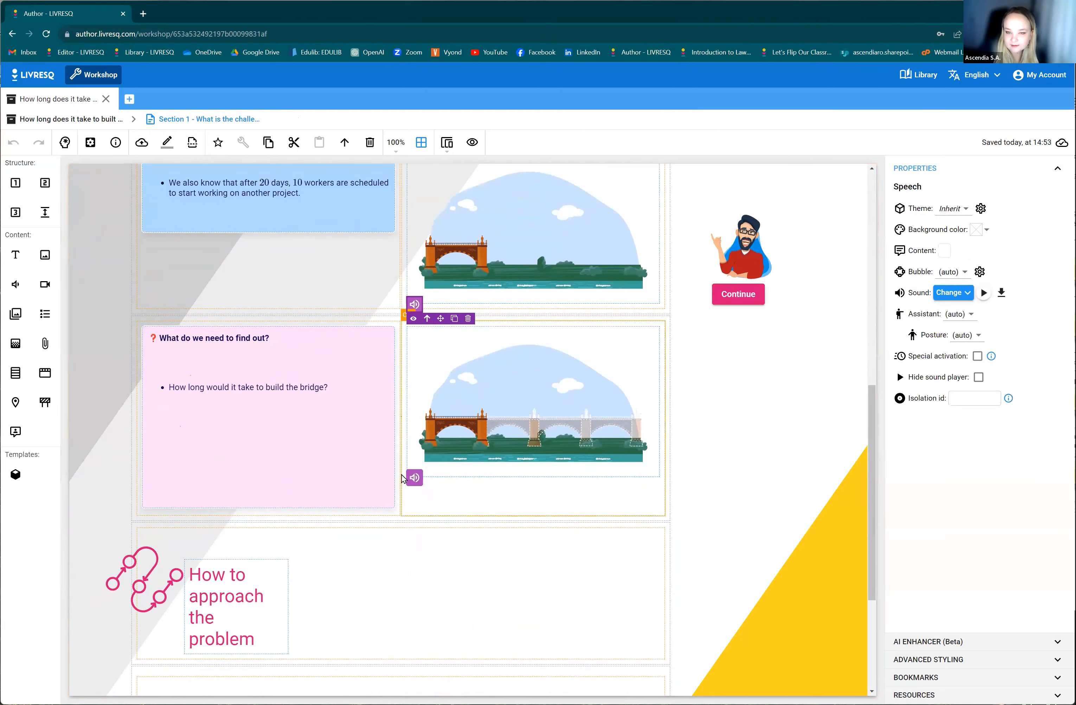
pyautogui.click(414, 478)
pyautogui.scroll(-5, 467, 552)
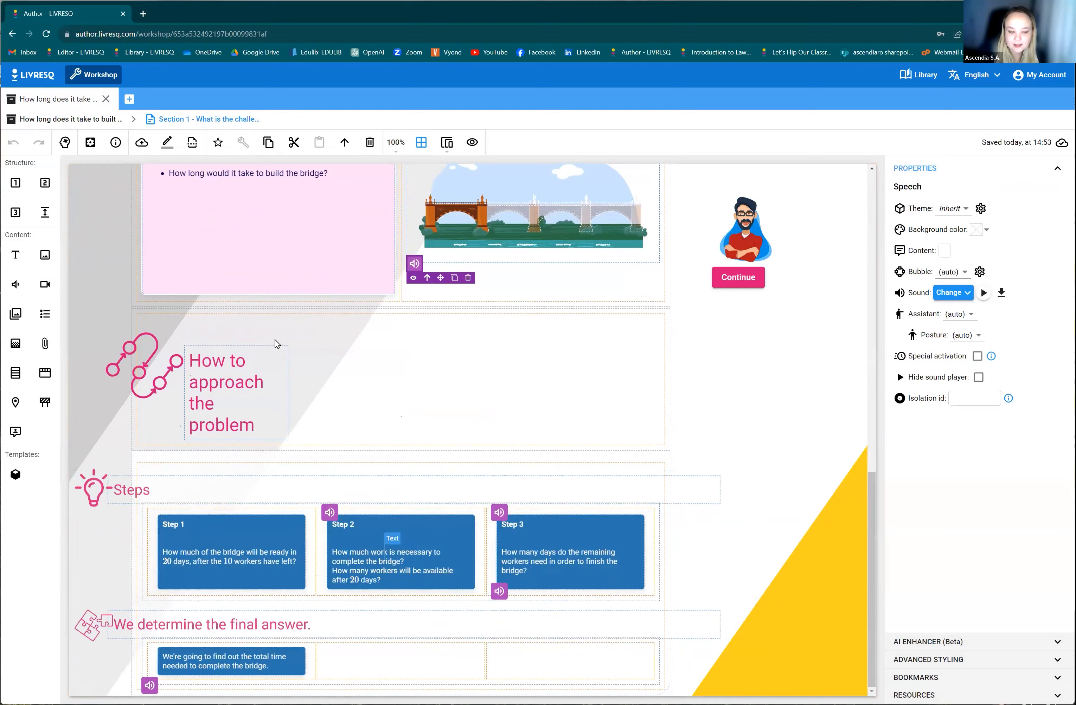
pyautogui.scroll(16, 276, 343)
pyautogui.click(65, 141)
# Open Section 2 - Solution 1/4 in the editor, look through its quizzes and speech elements, and leave the section.
pyautogui.doubleClick(324, 181)
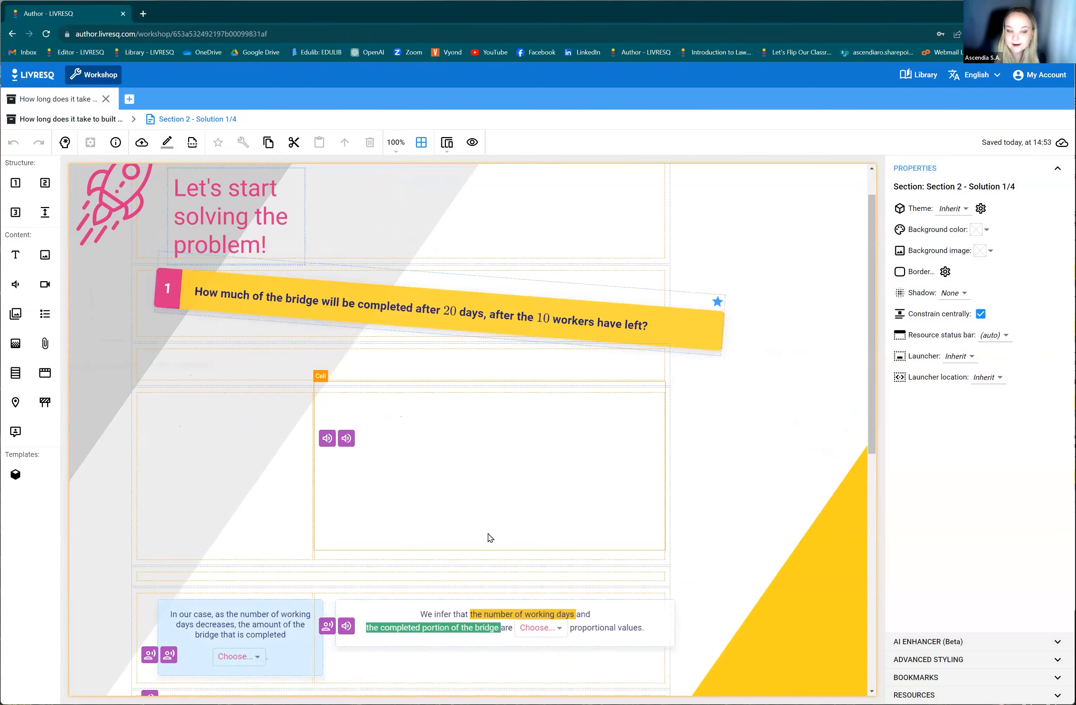
pyautogui.scroll(-8, 488, 534)
pyautogui.scroll(8, 340, 456)
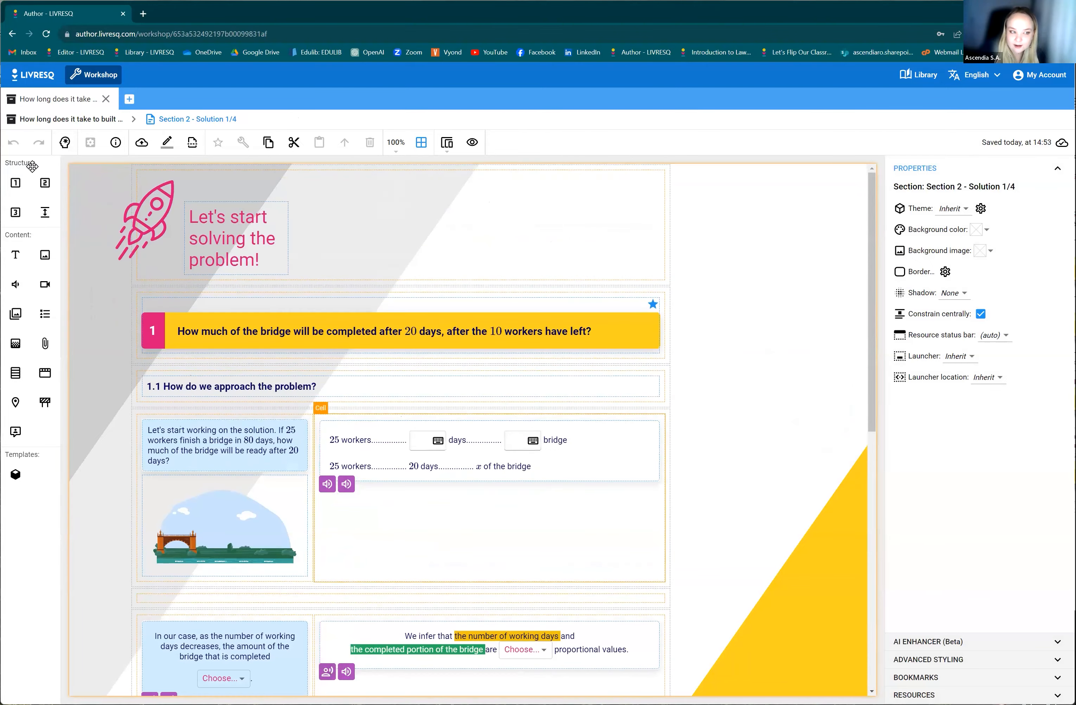
pyautogui.click(64, 141)
# Show the bridge project in planning mode and examine the nodes of the Cover, Section 1 and Section 2.
pyautogui.click(66, 124)
pyautogui.scroll(2, 805, 567)
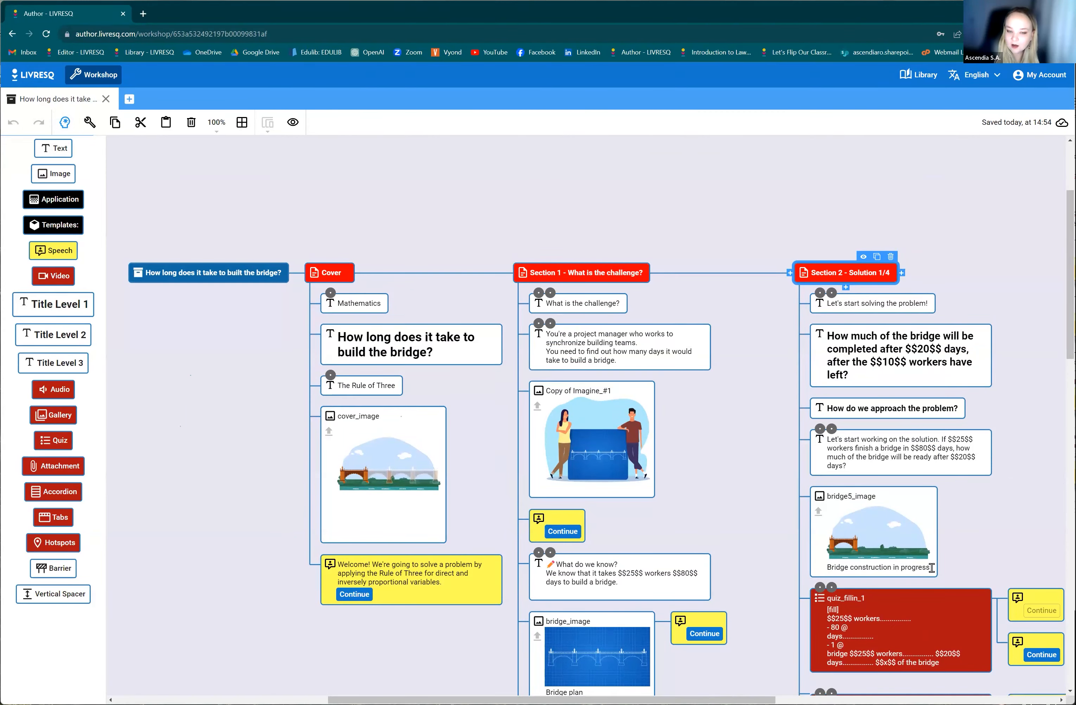
pyautogui.scroll(-6, 748, 506)
pyautogui.scroll(6, 676, 481)
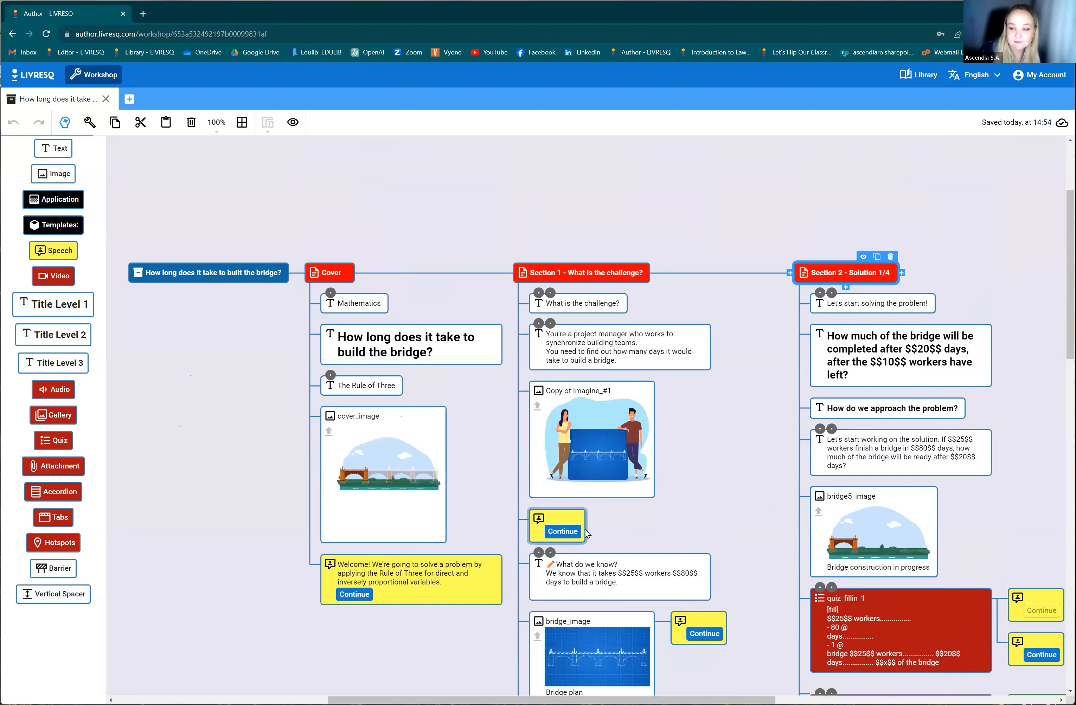
# Examine the planning-mode nodes of Section 1 - What is the challenge?, from its opening texts to the closing speech element.
pyautogui.scroll(-1, 699, 520)
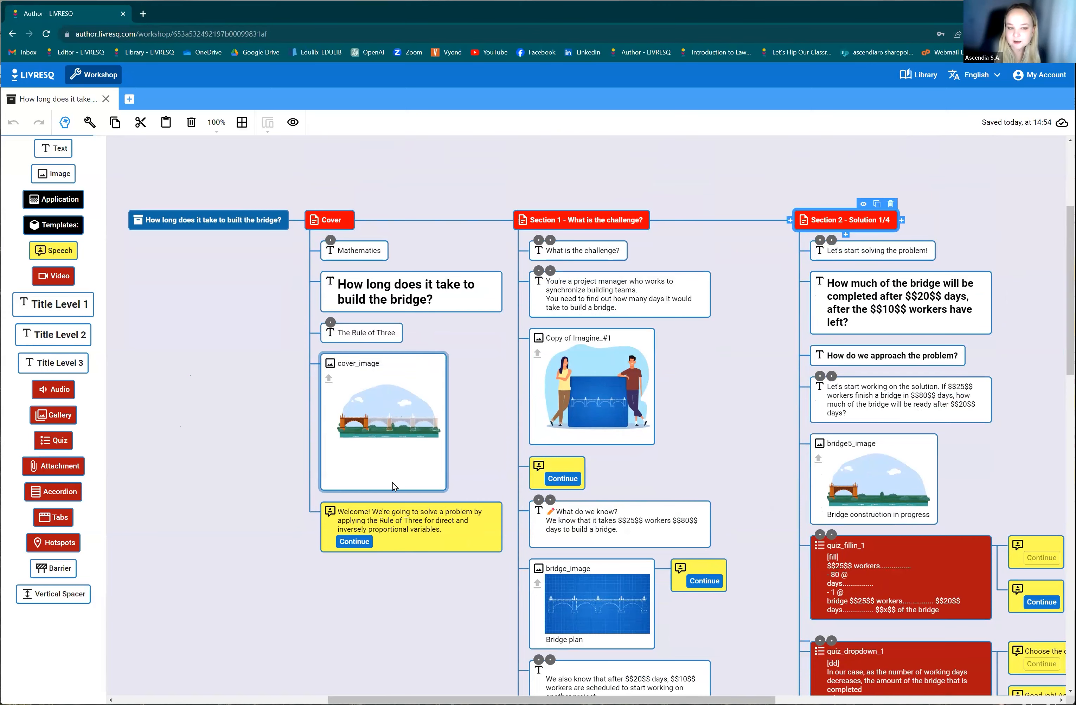
pyautogui.scroll(-2, 445, 603)
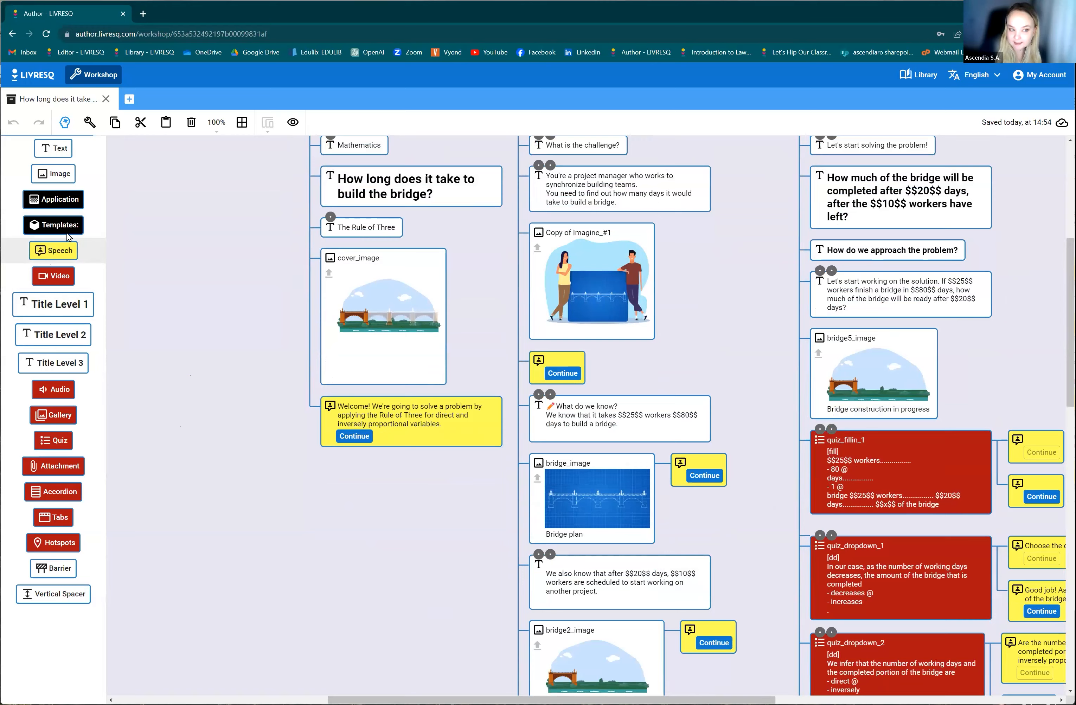
pyautogui.scroll(2, 481, 628)
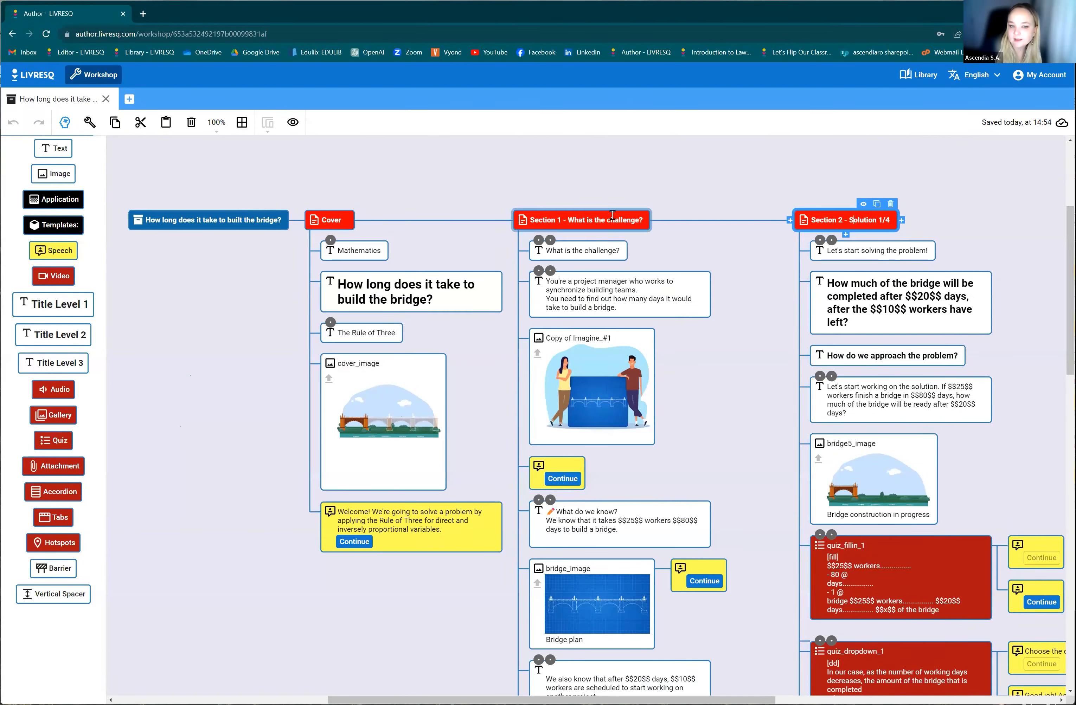
pyautogui.scroll(-1, 688, 458)
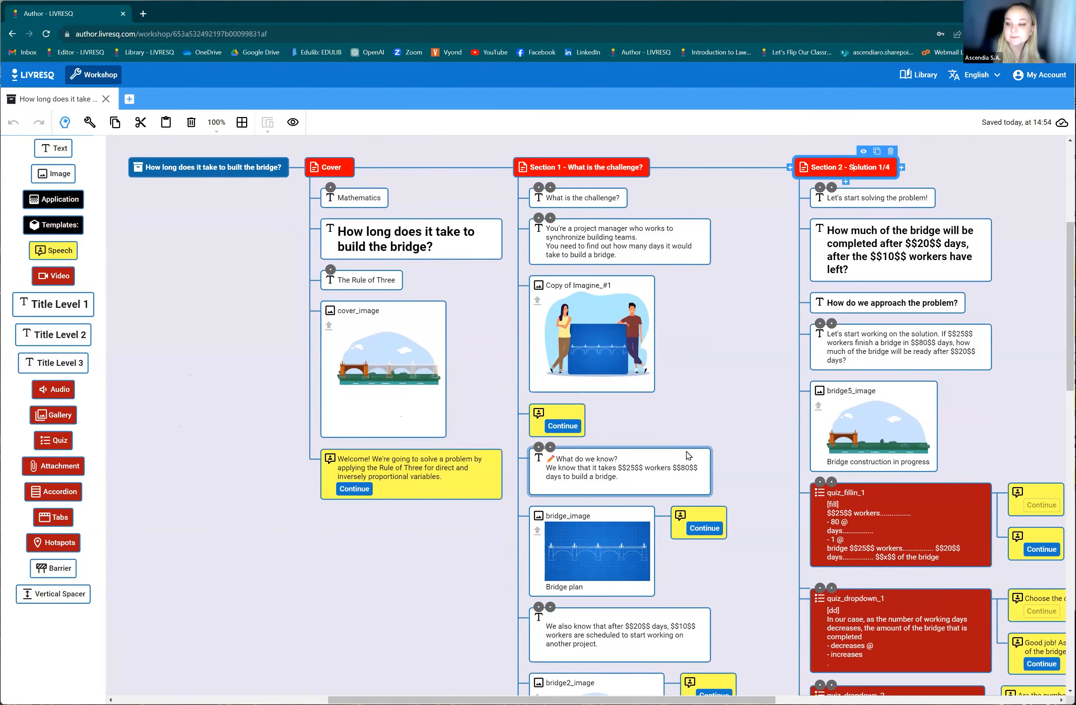
pyautogui.scroll(-1, 722, 467)
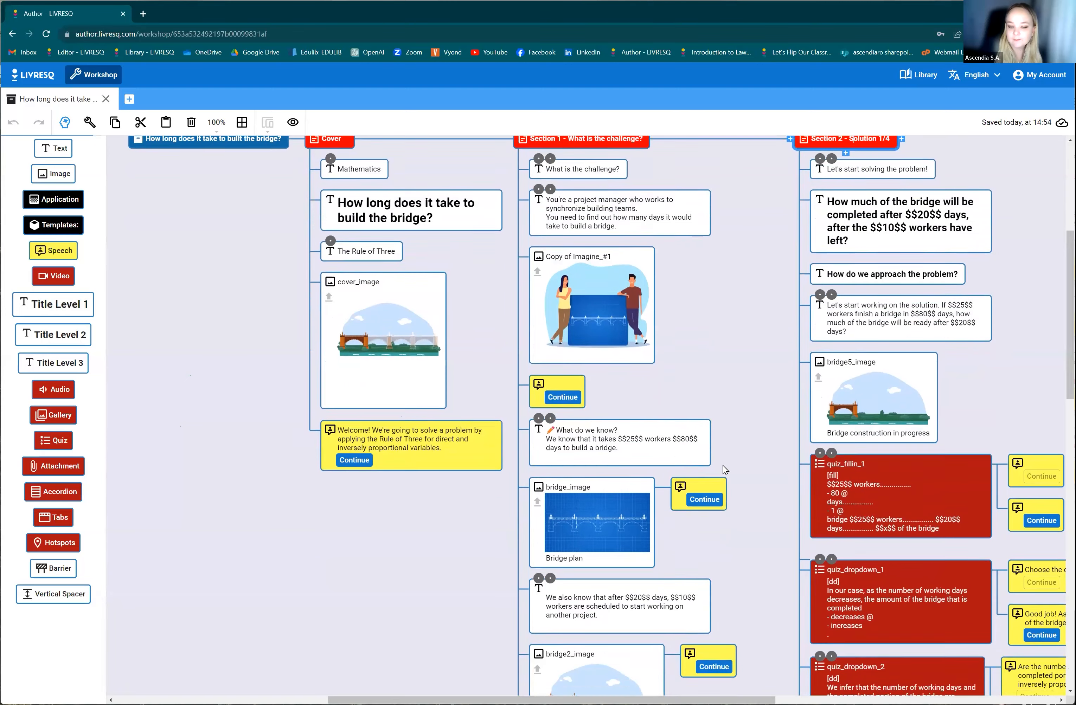
pyautogui.scroll(2, 687, 427)
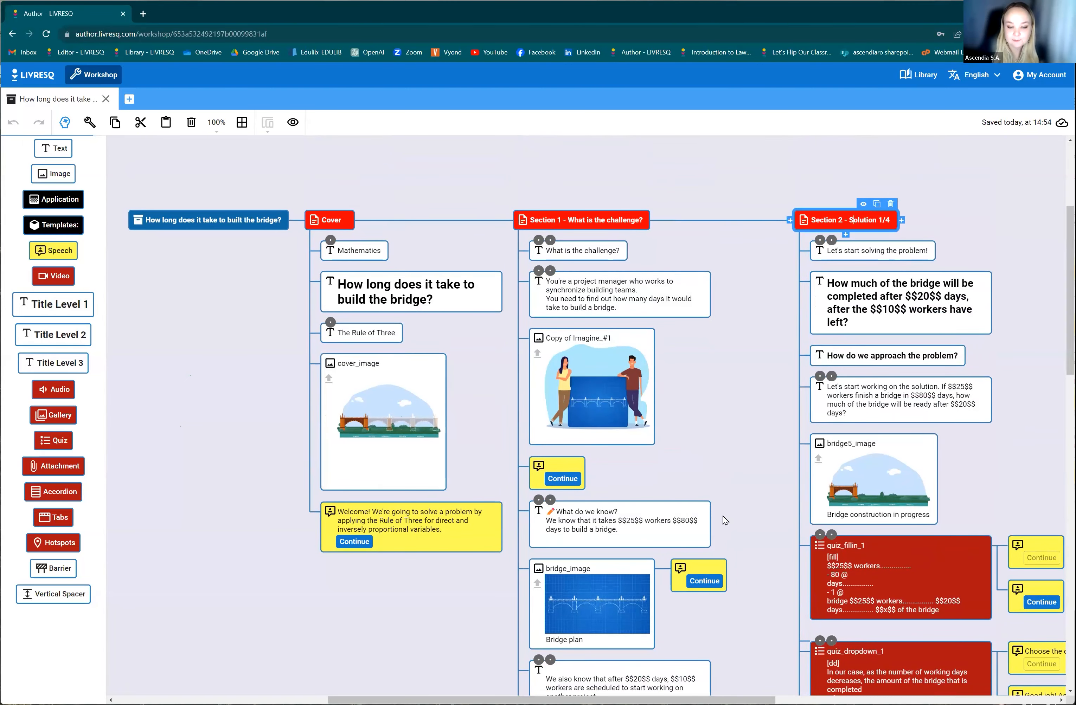
pyautogui.scroll(-7, 723, 516)
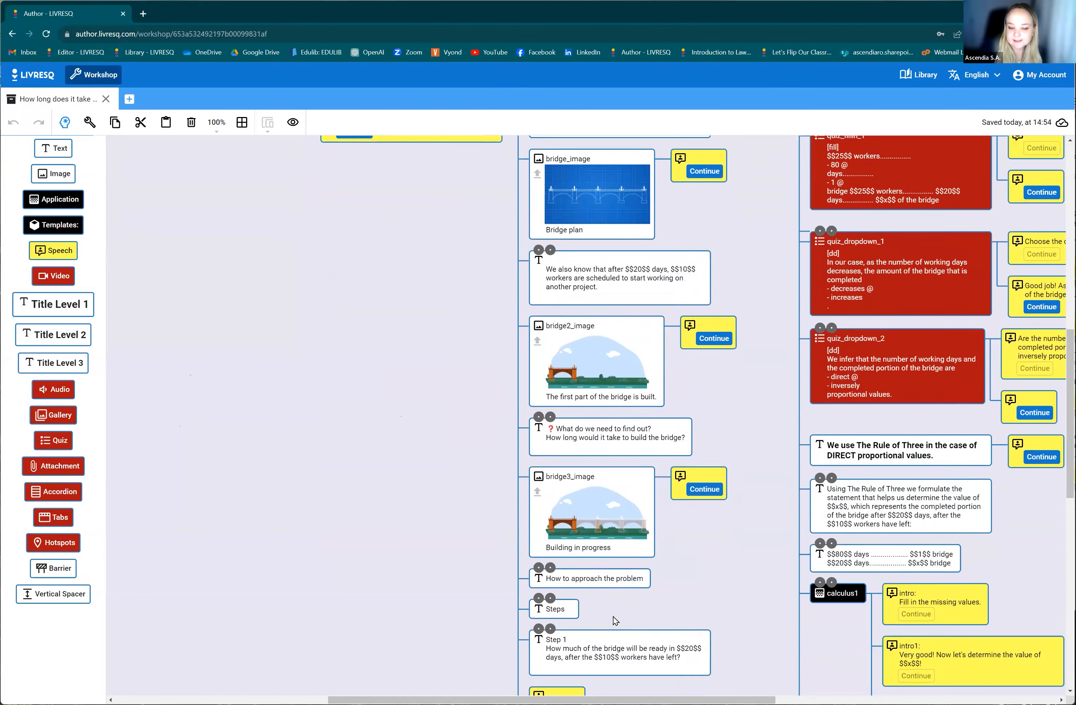
pyautogui.scroll(-8, 615, 621)
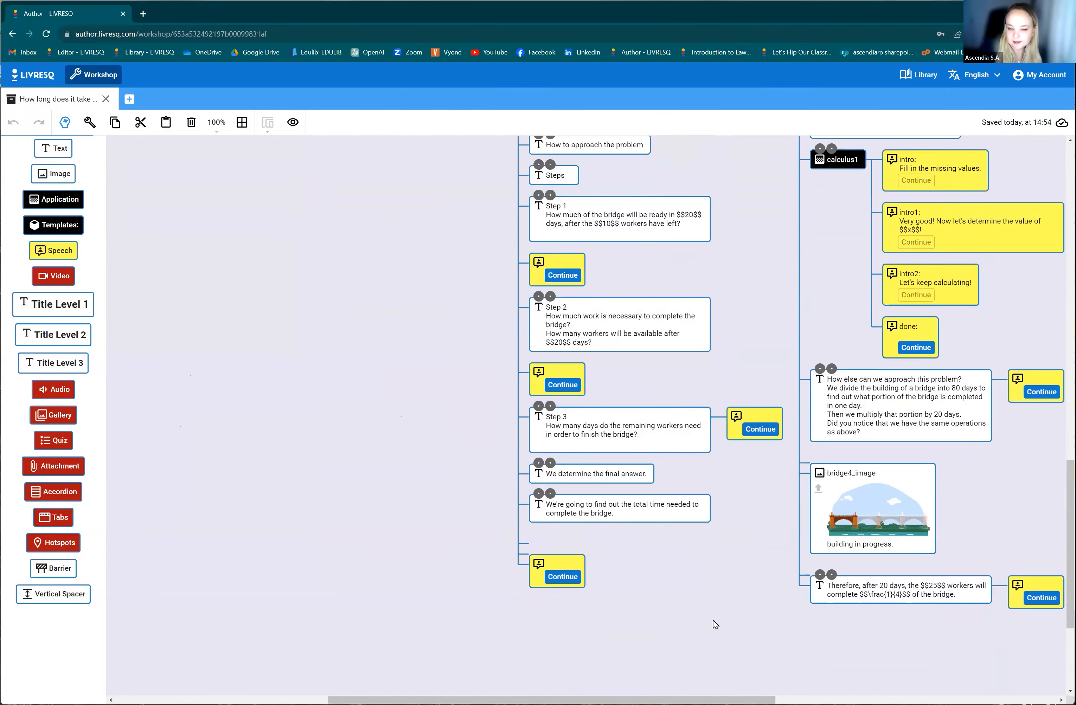
pyautogui.scroll(16, 712, 617)
# Examine the Section 2 - Solution 1/4 nodes, opening the contents of quiz_fillin_1 and quiz_dropdown_1.
pyautogui.click(854, 219)
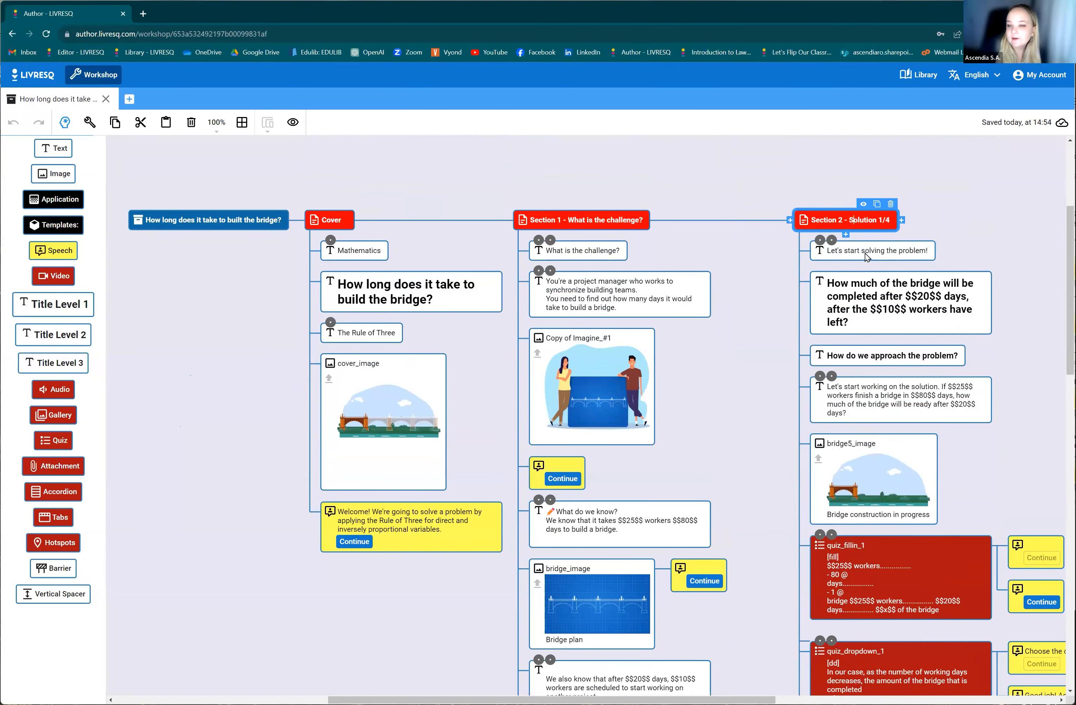
pyautogui.scroll(-10, 954, 472)
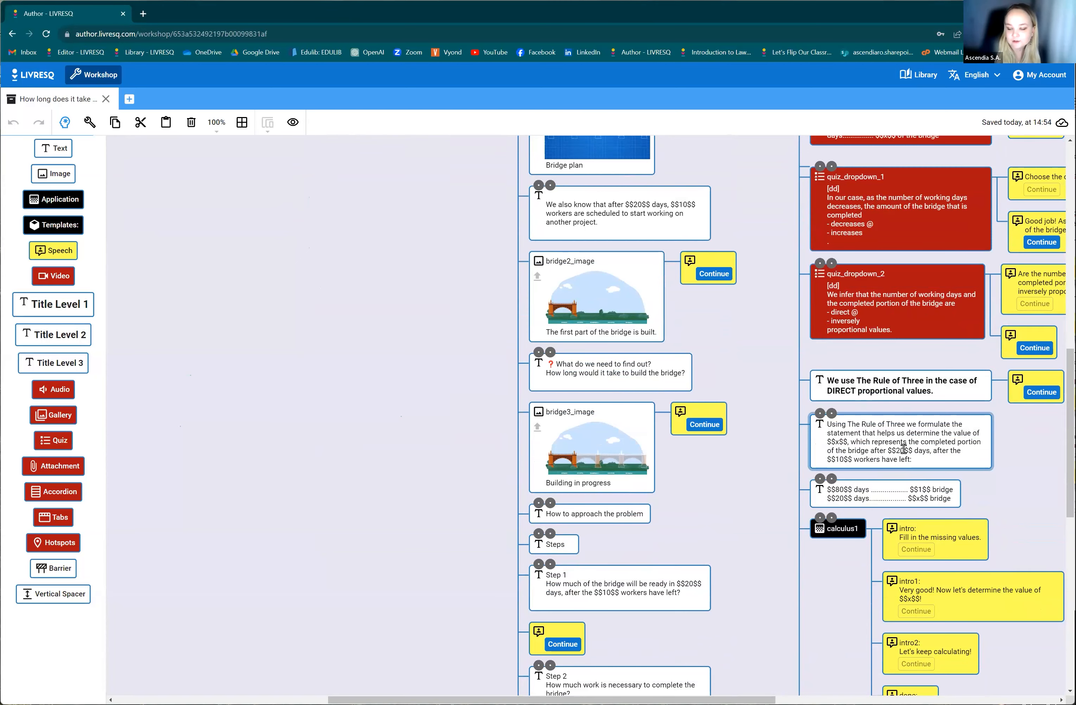
pyautogui.scroll(6, 918, 487)
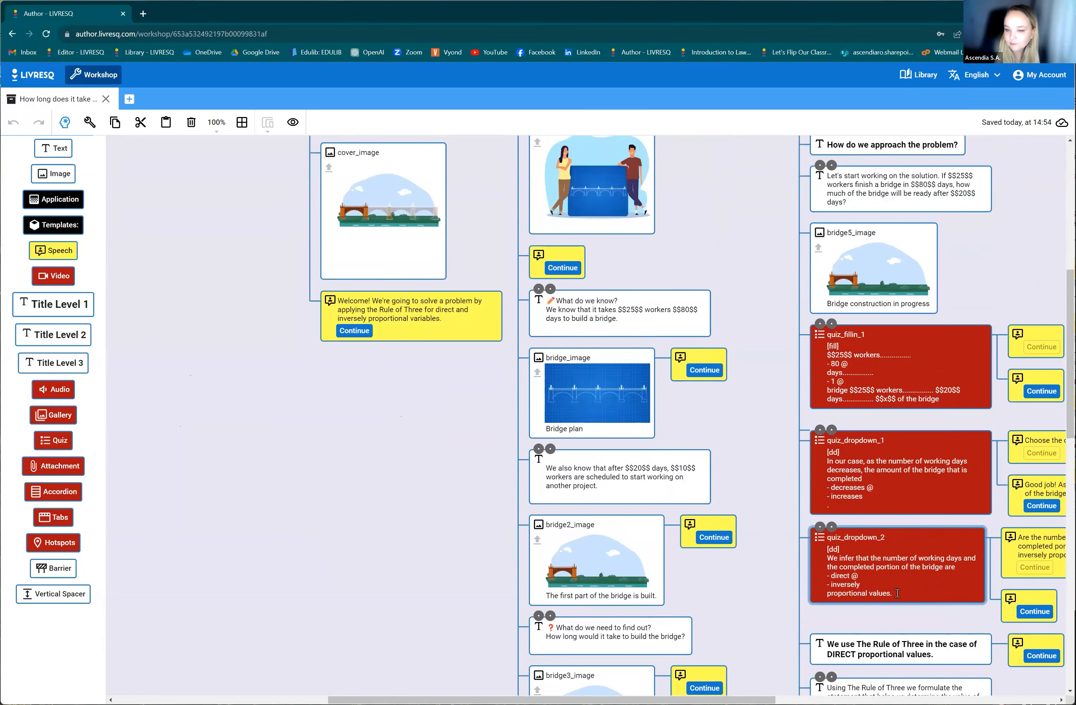
pyautogui.scroll(2, 877, 339)
pyautogui.click(872, 472)
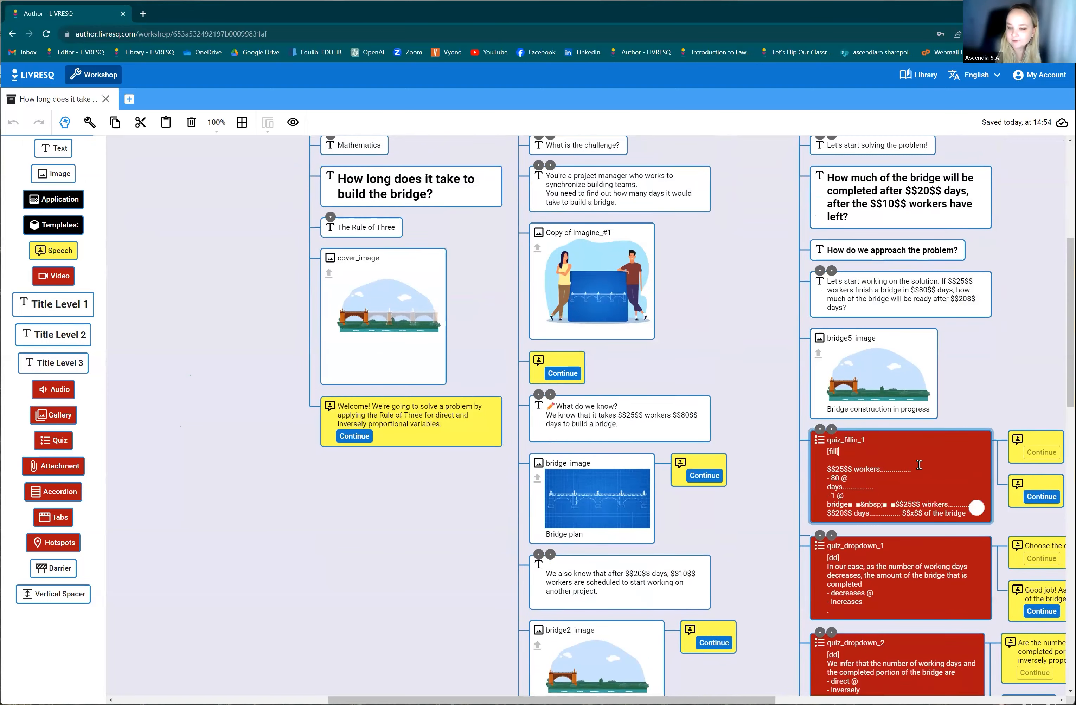
pyautogui.click(877, 558)
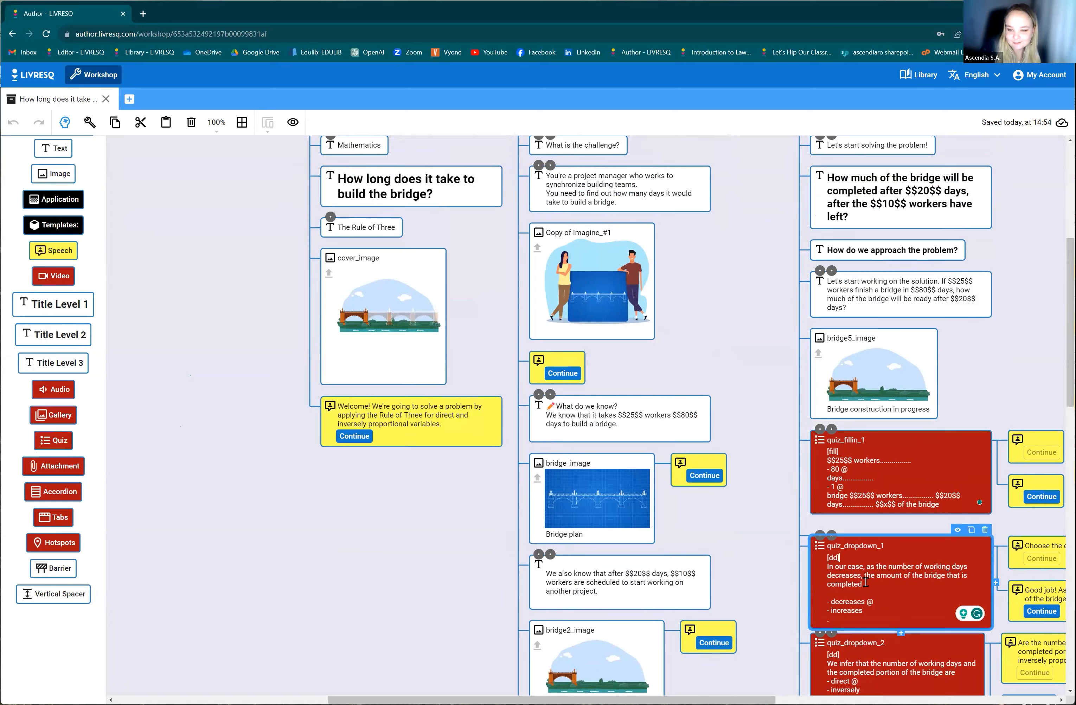
pyautogui.scroll(-2, 866, 581)
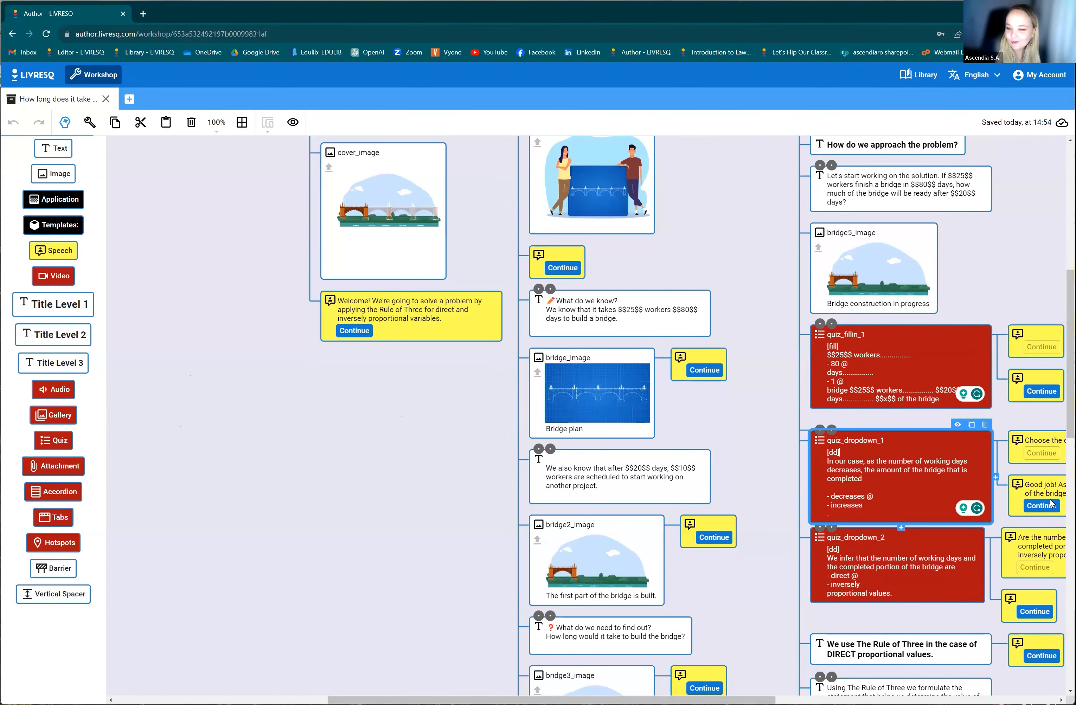
# Examine the speech nodes attached to the Section 2 quizzes and the calculus1 application, down to the section's concluding text.
pyautogui.moveTo(738, 700); pyautogui.dragTo(797, 700)
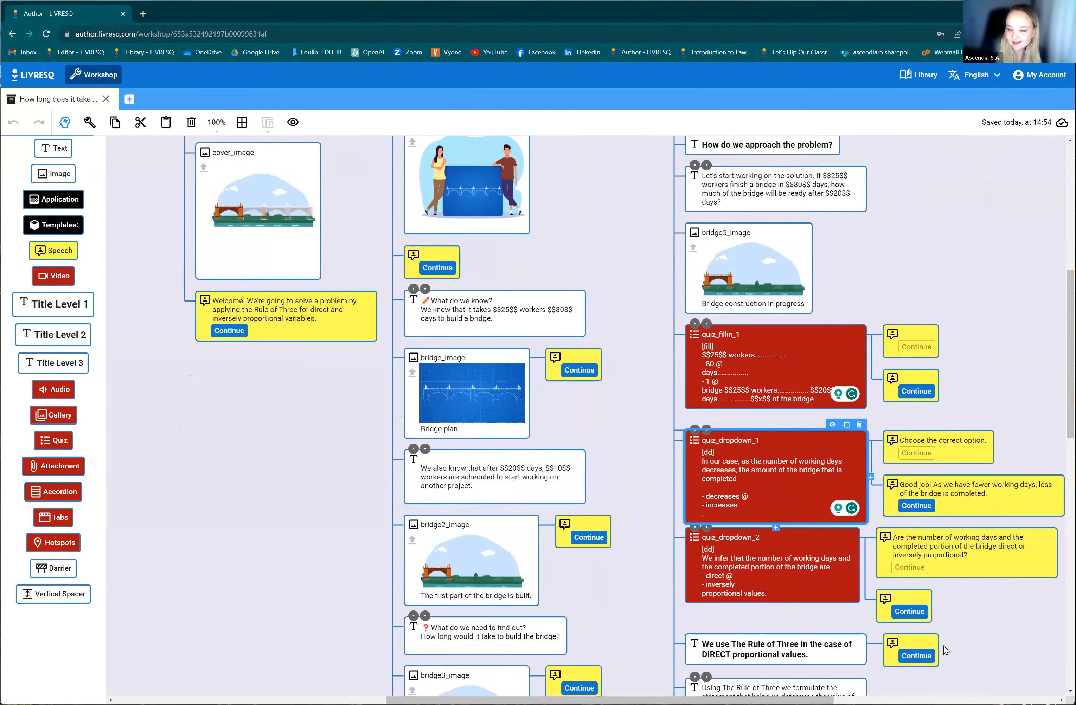
pyautogui.scroll(1, 934, 527)
pyautogui.scroll(2, 934, 527)
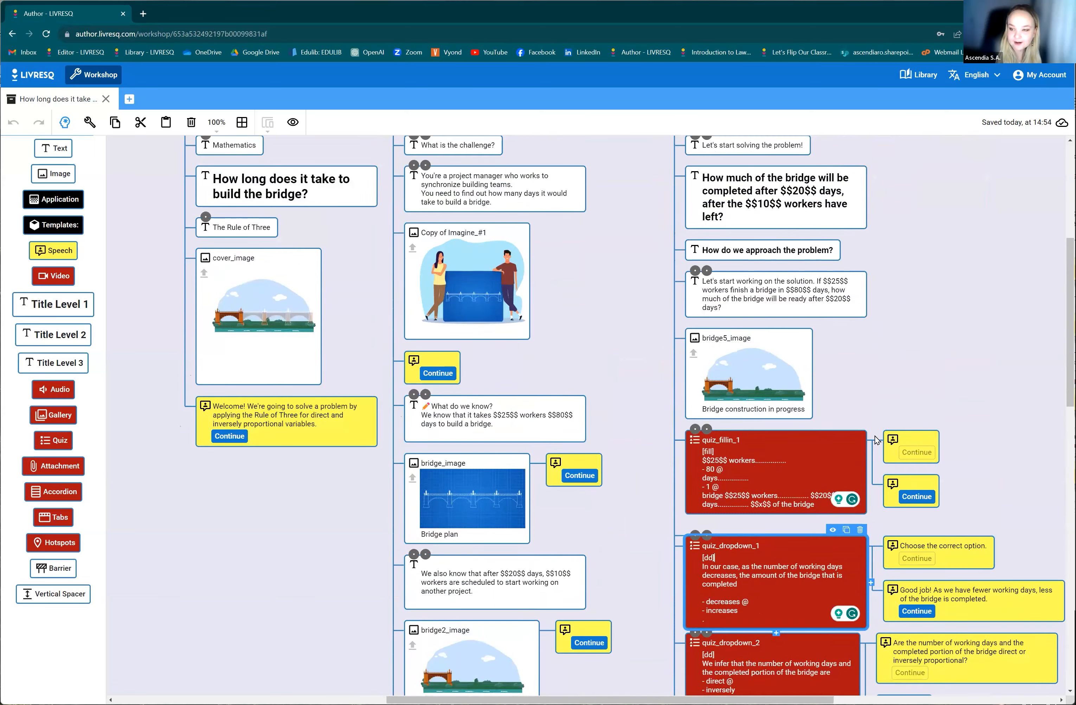
pyautogui.scroll(4, 782, 540)
pyautogui.scroll(-2, 881, 381)
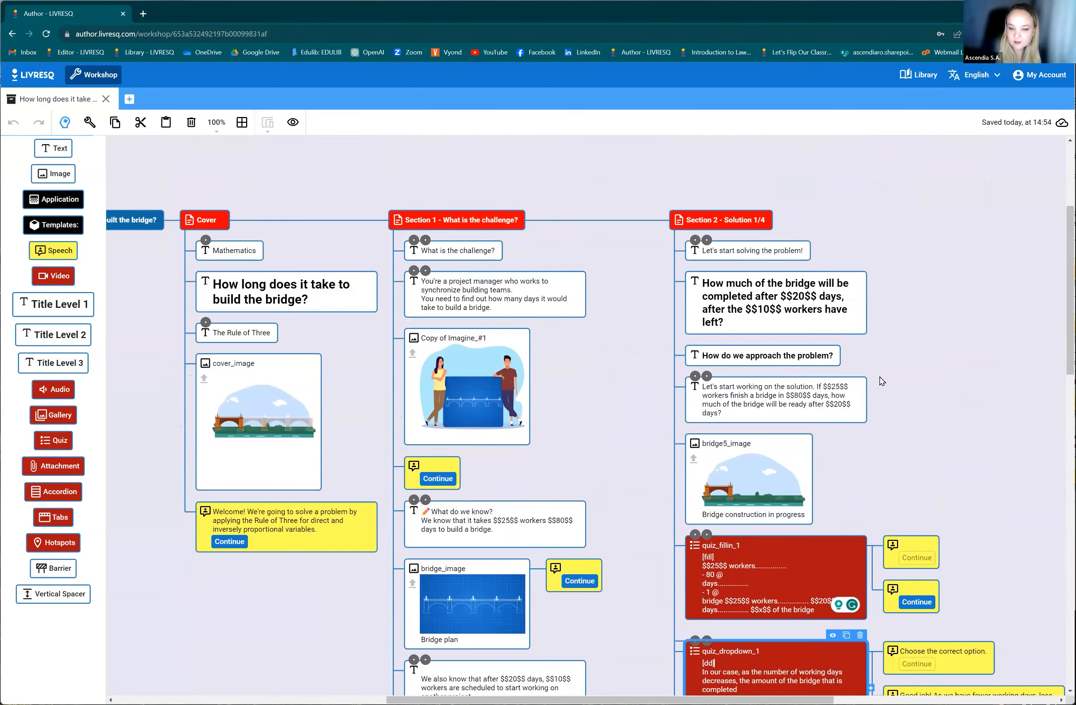
pyautogui.scroll(-10, 831, 405)
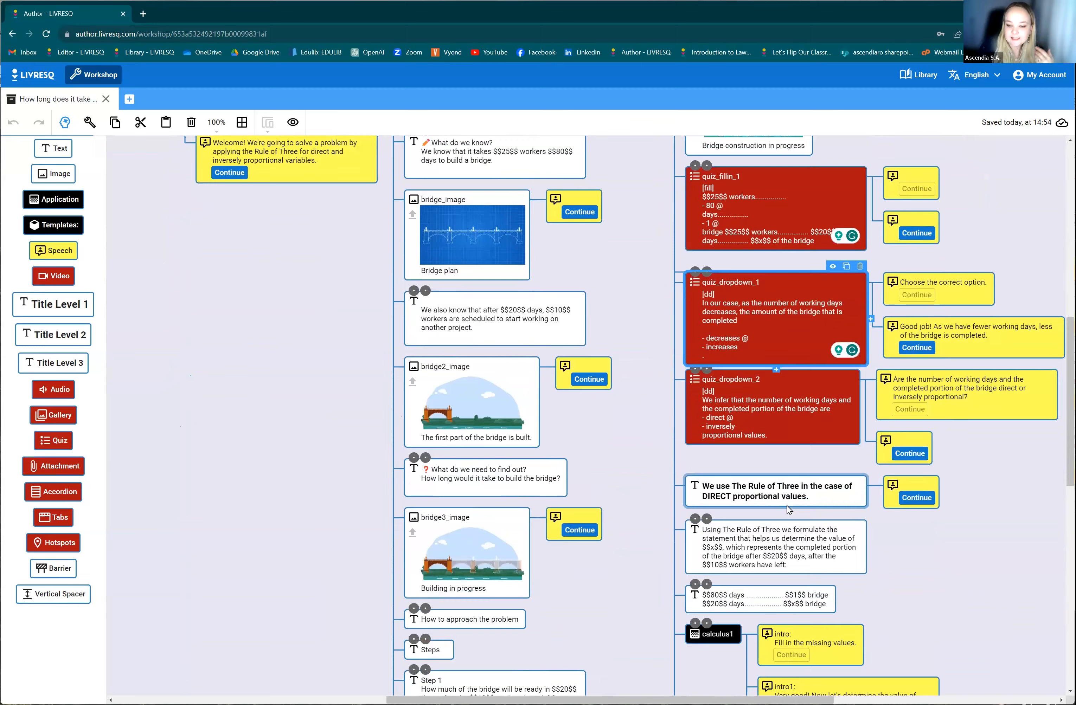
pyautogui.scroll(-5, 787, 531)
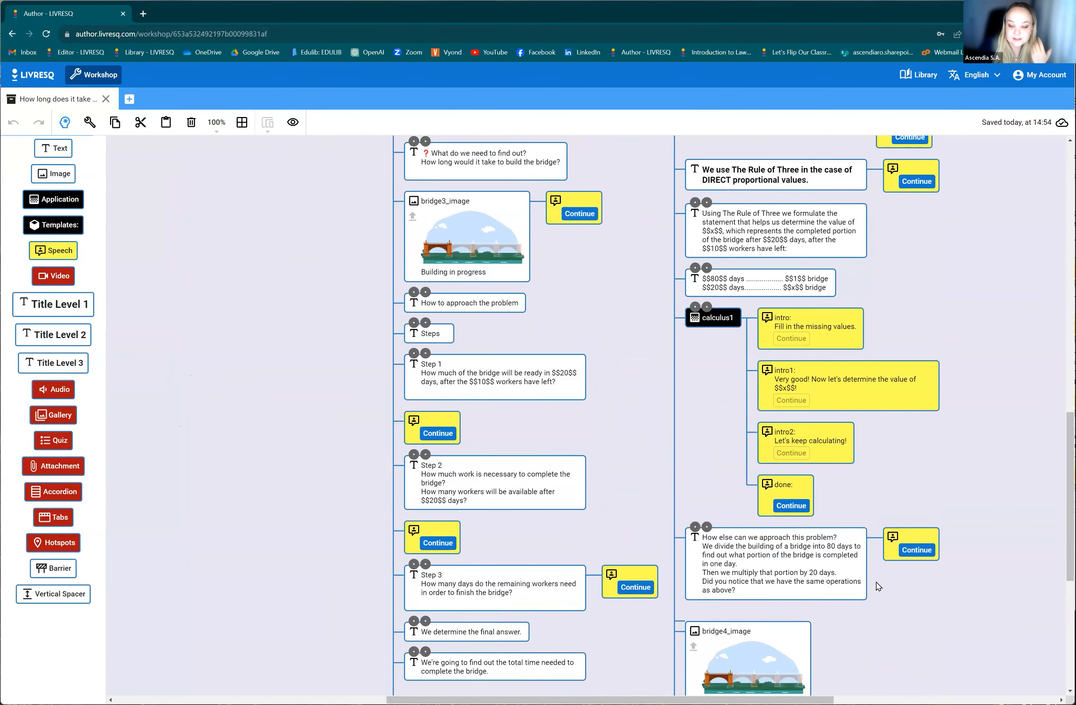
pyautogui.scroll(-4, 866, 593)
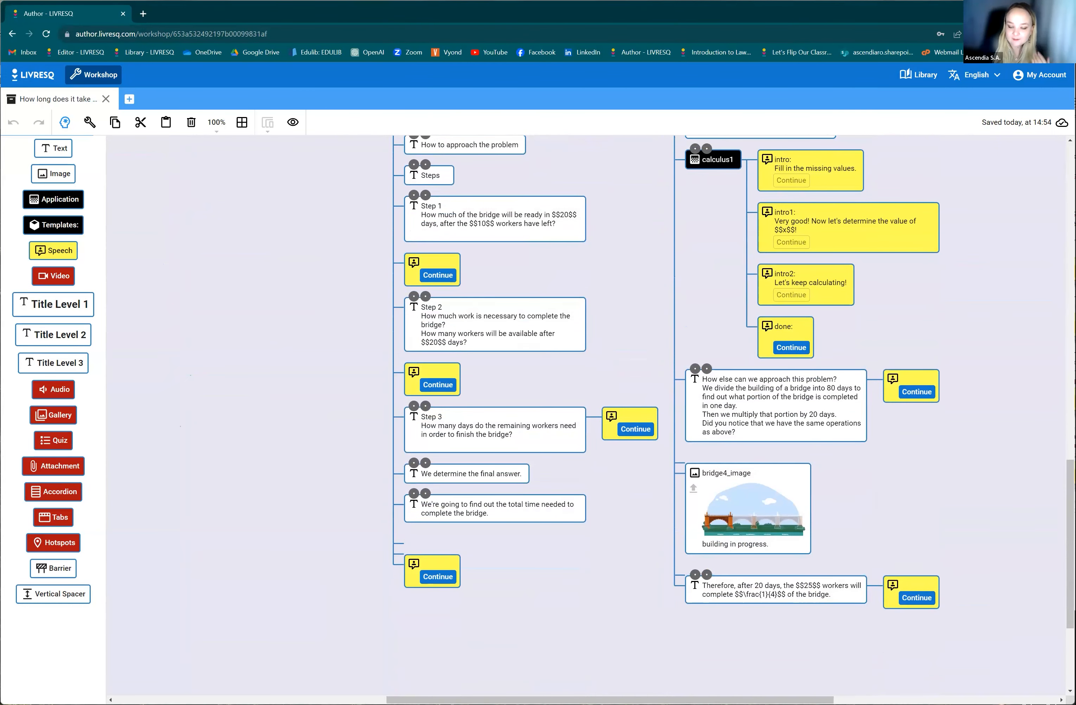
pyautogui.moveTo(653, 701); pyautogui.dragTo(613, 700)
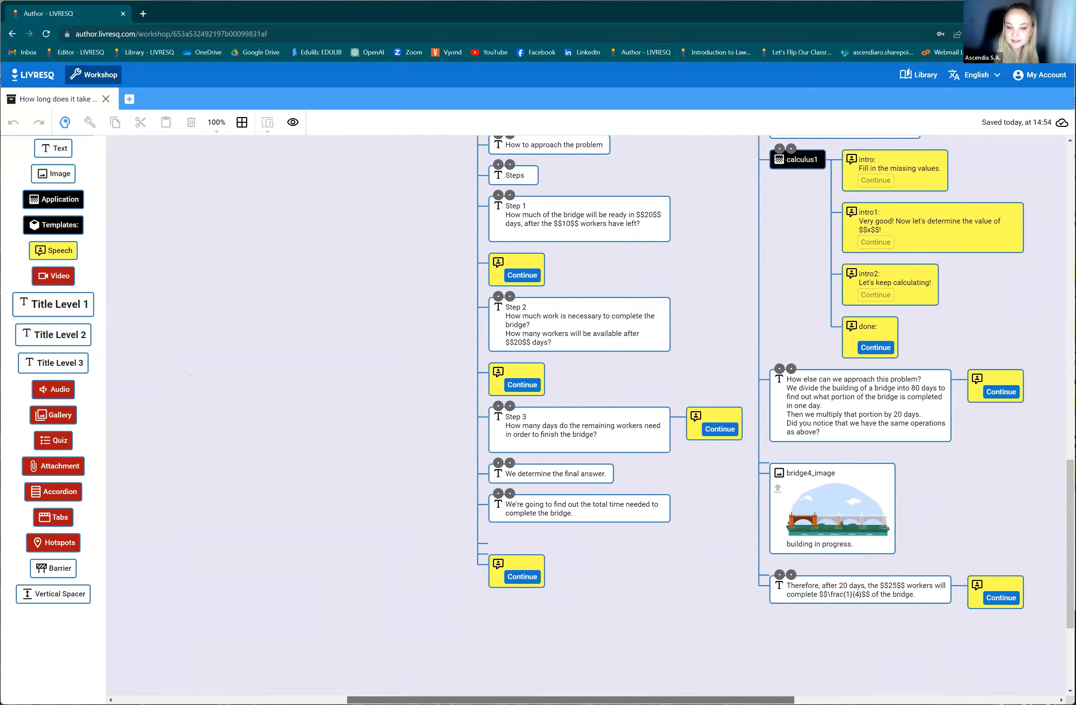
# Inspect the Section 1 text node about workers starting another project, and return to the beginning of the node tree.
pyautogui.scroll(2, 613, 597)
pyautogui.scroll(4, 614, 596)
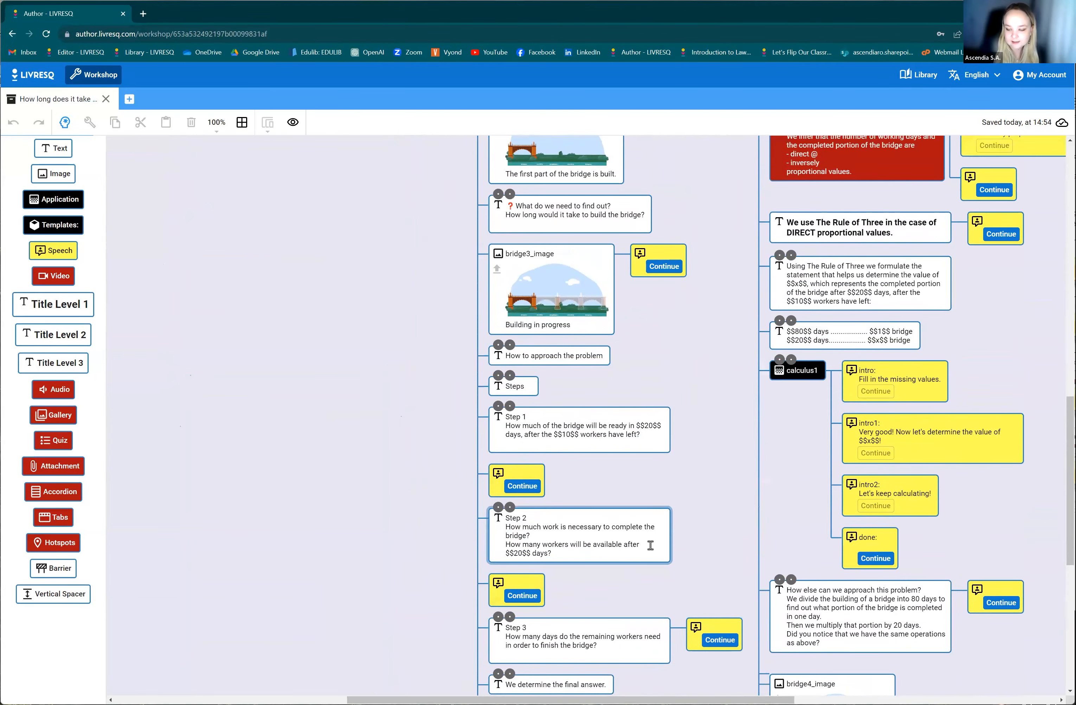
pyautogui.scroll(9, 654, 540)
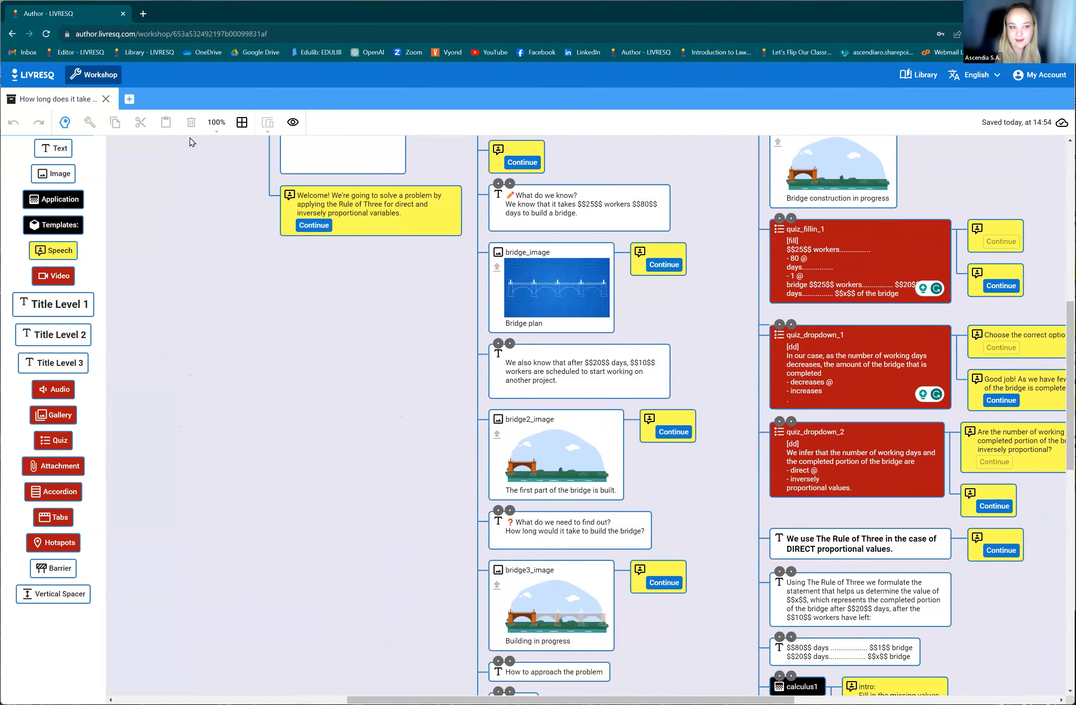
pyautogui.click(565, 367)
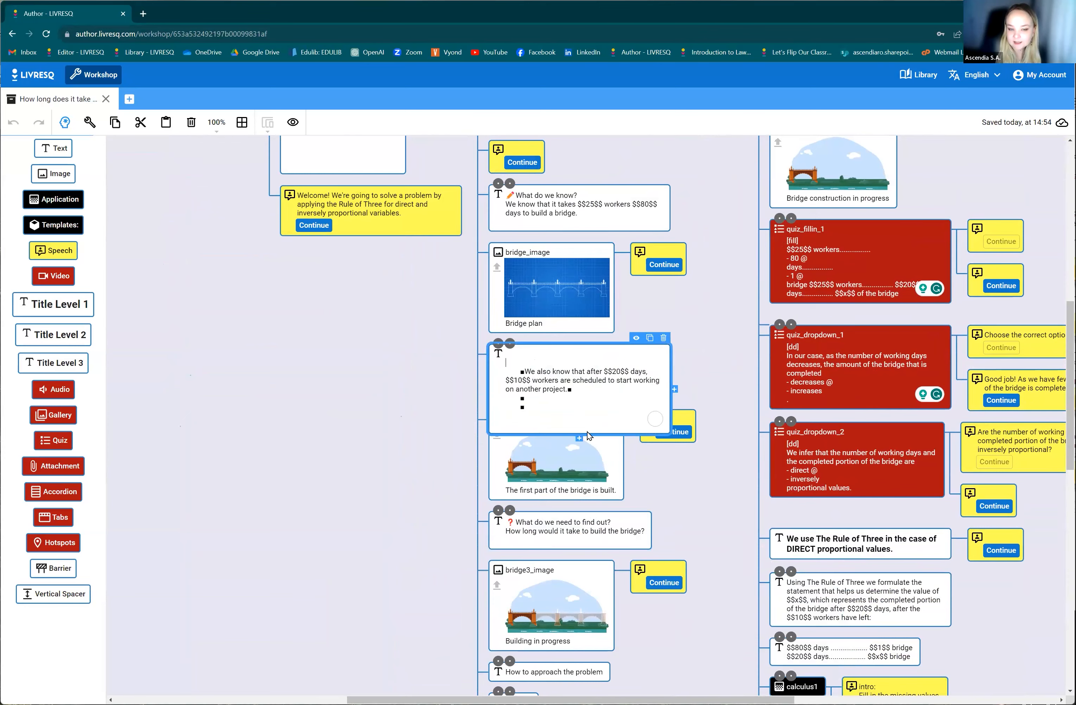
pyautogui.click(740, 357)
pyautogui.scroll(3, 562, 345)
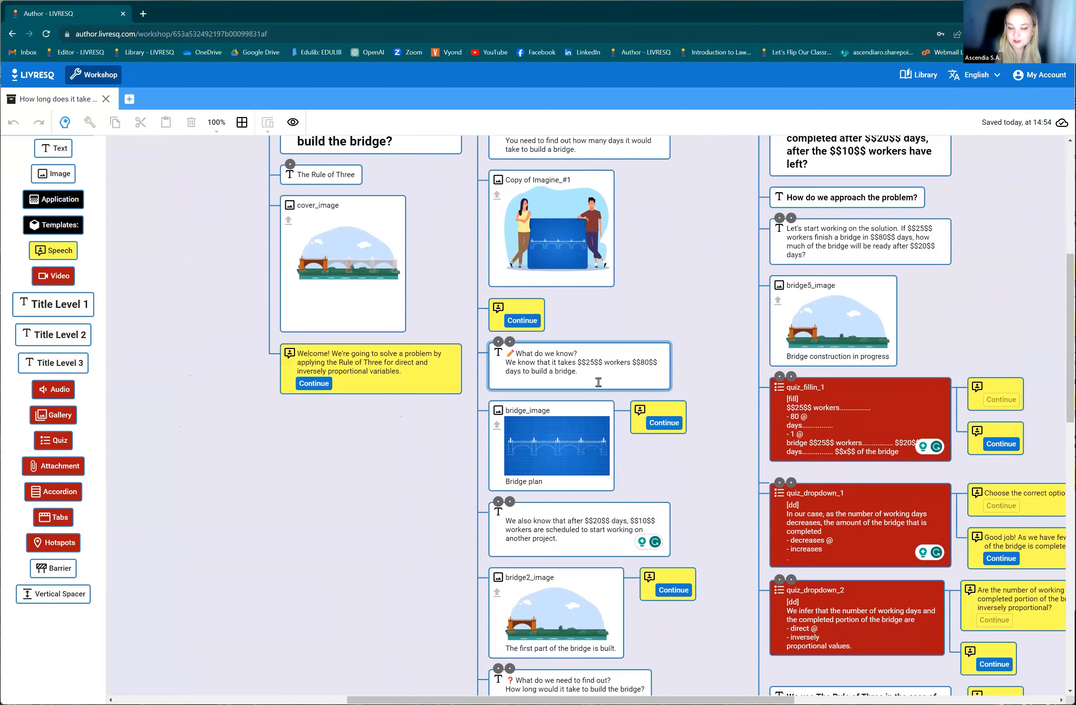
pyautogui.scroll(3, 586, 340)
pyautogui.scroll(3, 586, 340)
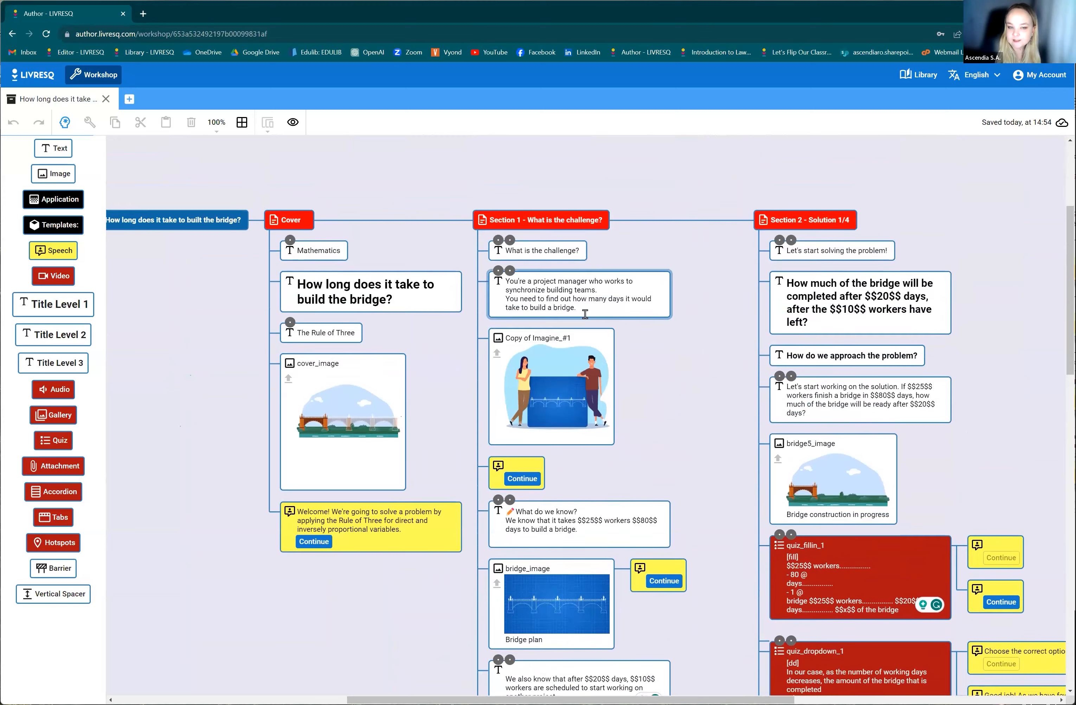
# Add an empty text node below the project manager text in Section 1 and delete it.
pyautogui.click(565, 296)
pyautogui.click(579, 331)
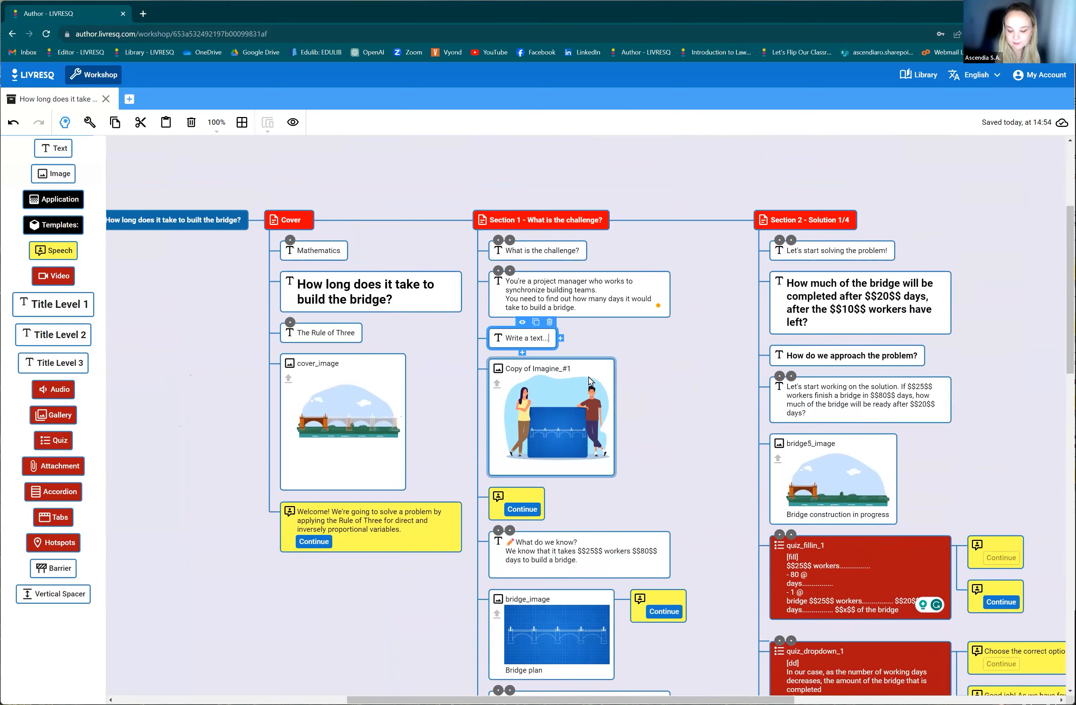
pyautogui.click(551, 323)
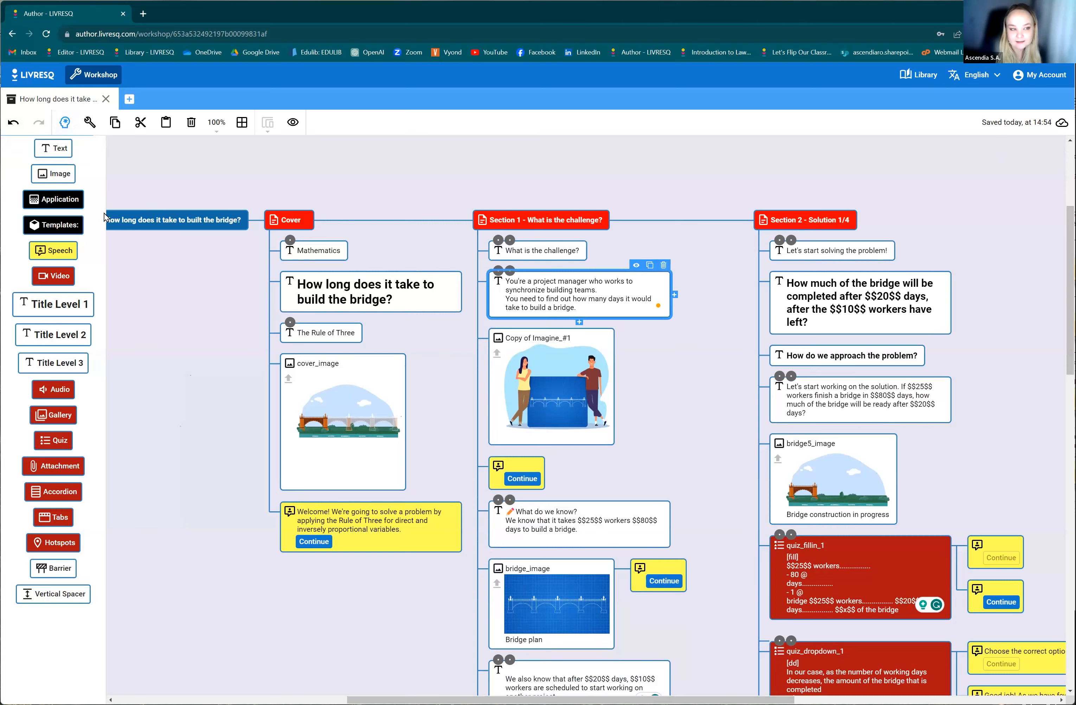
# Undo the deletion of the empty text node in Section 1 and redo it.
pyautogui.click(12, 124)
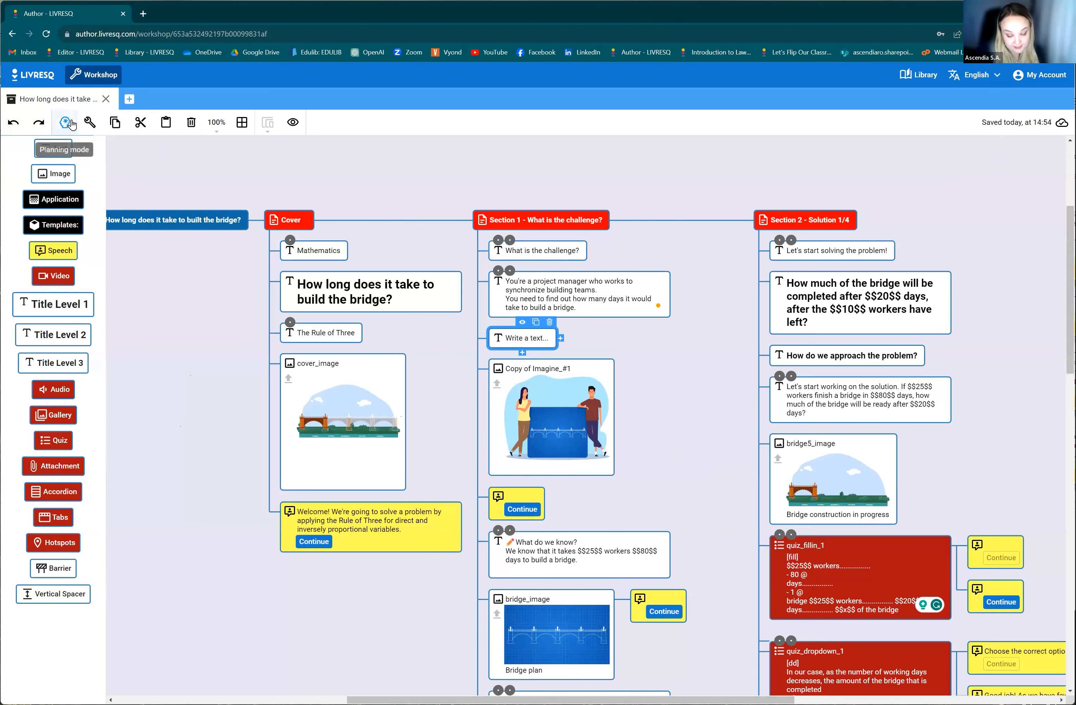
pyautogui.click(44, 125)
pyautogui.scroll(-4, 739, 454)
pyautogui.scroll(4, 579, 360)
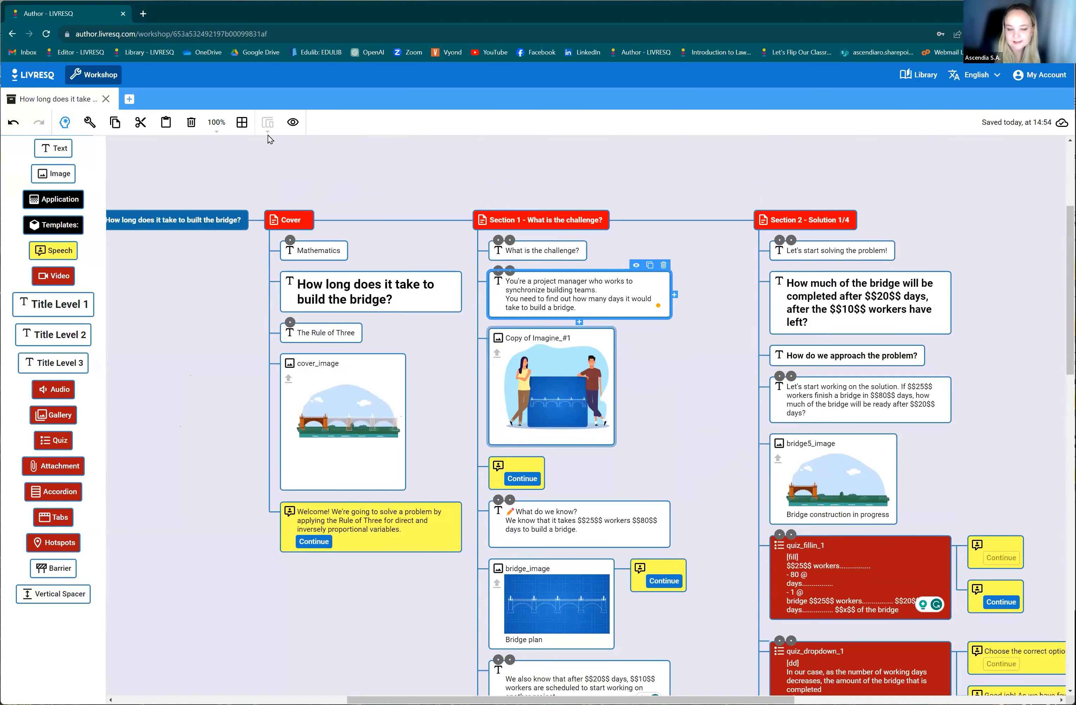
# Leave planning mode, open Section 1 in the page editor, and look through its texts and bridge images.
pyautogui.click(65, 122)
pyautogui.doubleClick(230, 188)
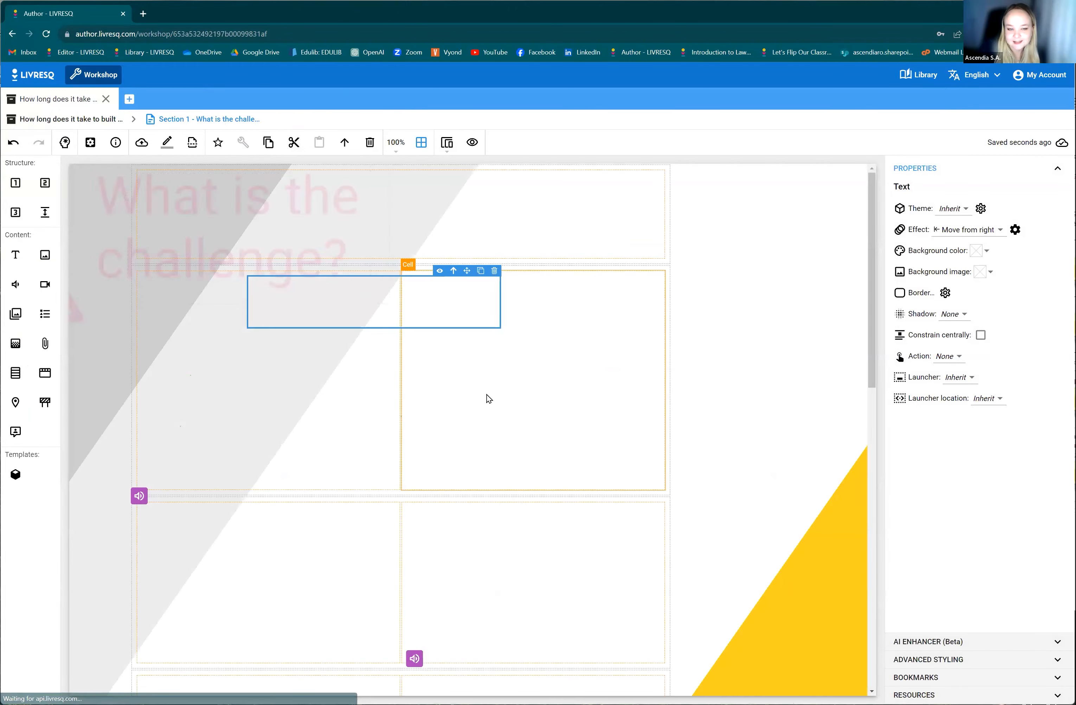
pyautogui.scroll(-4, 486, 422)
pyautogui.scroll(-6, 486, 420)
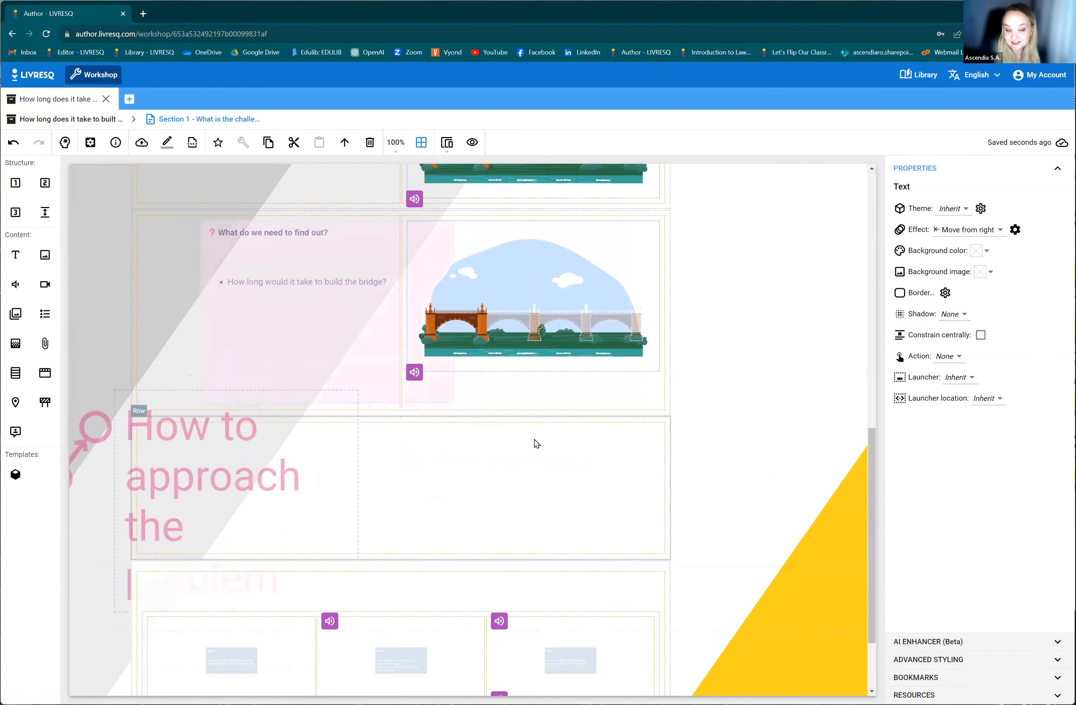
pyautogui.scroll(10, 189, 359)
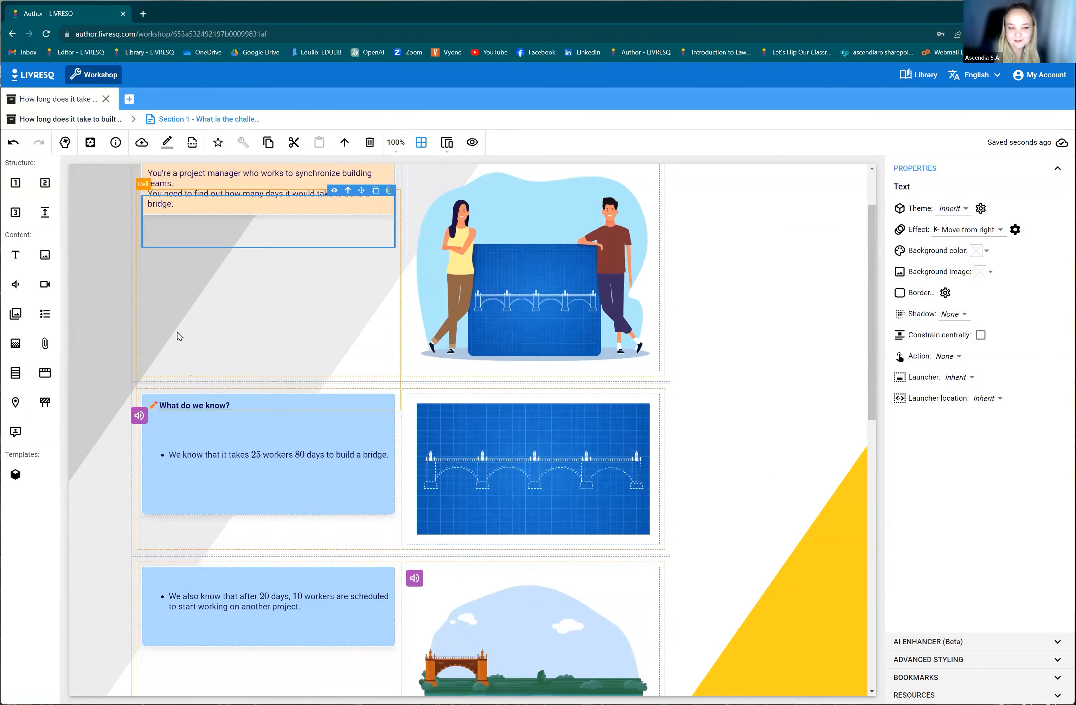
# Go back to the section list, view the Cover section in the editor, and return to the list.
pyautogui.click(122, 120)
pyautogui.doubleClick(161, 189)
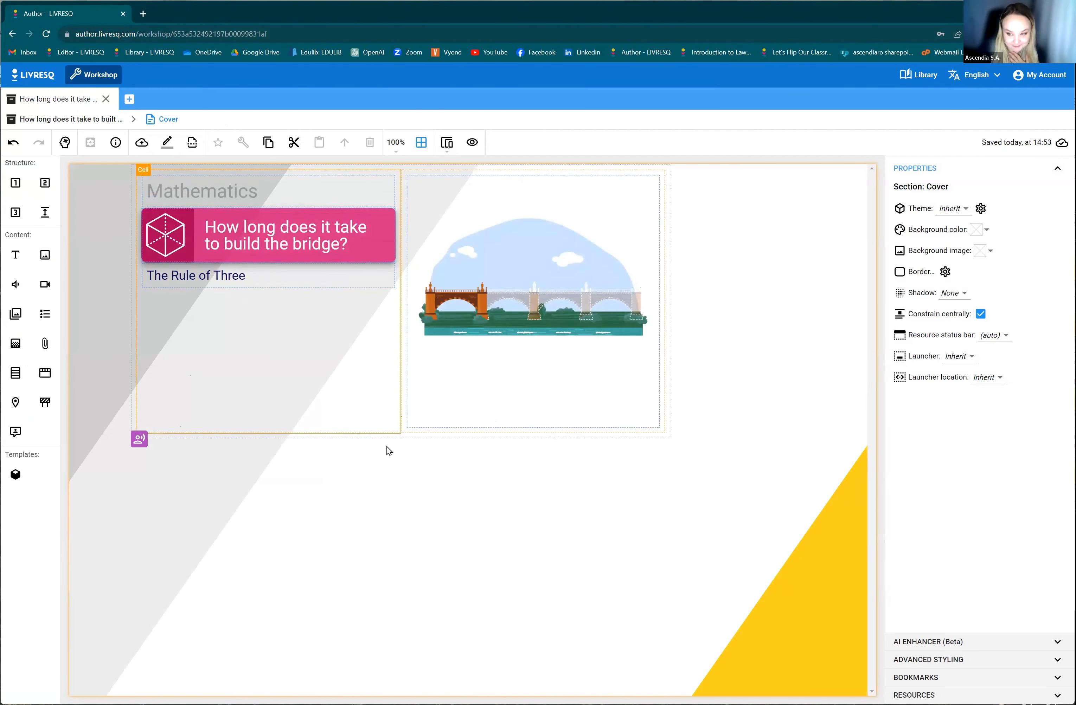
pyautogui.click(57, 122)
# Reopen Section 1 in the editor, review its layout down to the solution steps and final answer, and return to the section list.
pyautogui.doubleClick(263, 183)
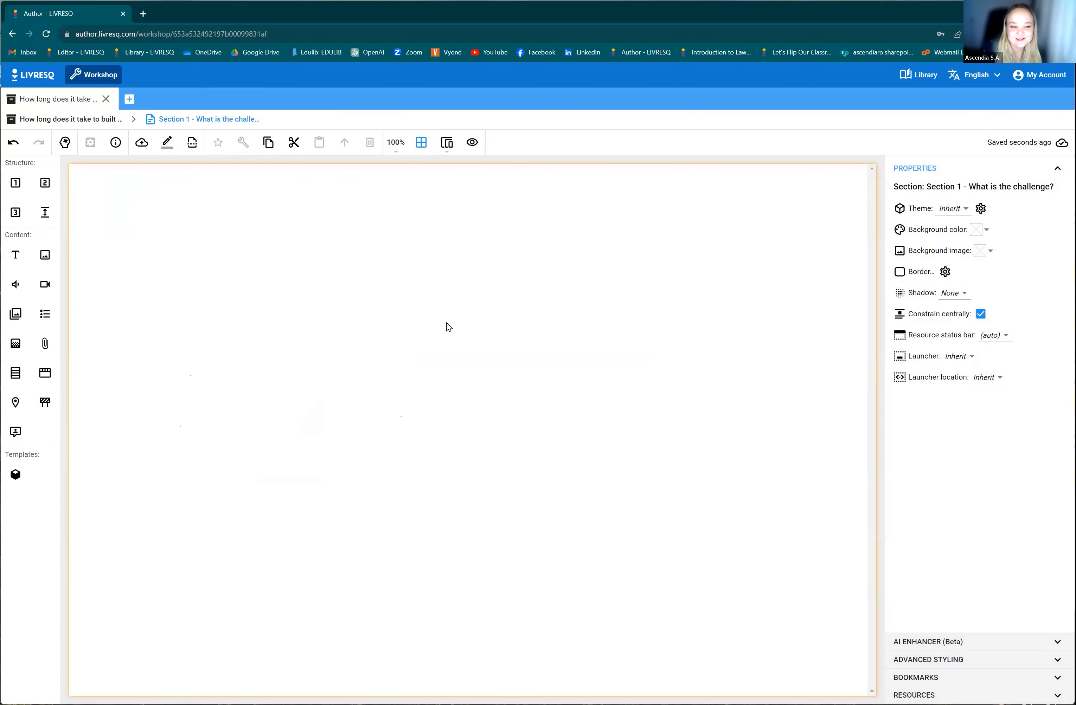
pyautogui.scroll(-10, 620, 538)
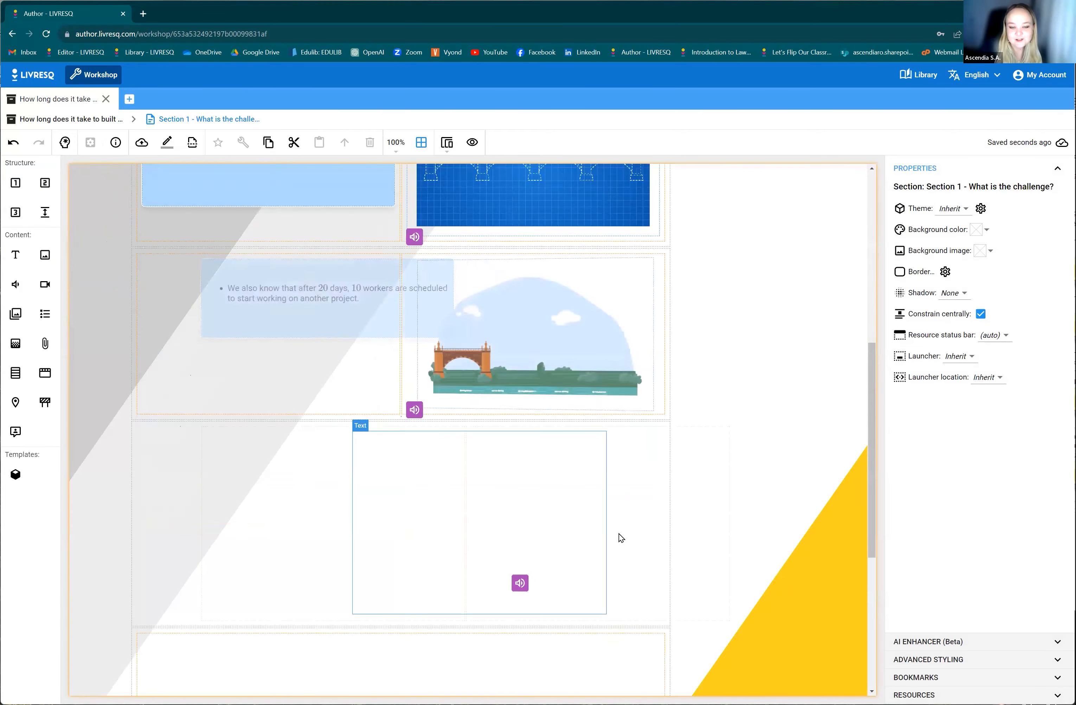
pyautogui.scroll(-5, 334, 521)
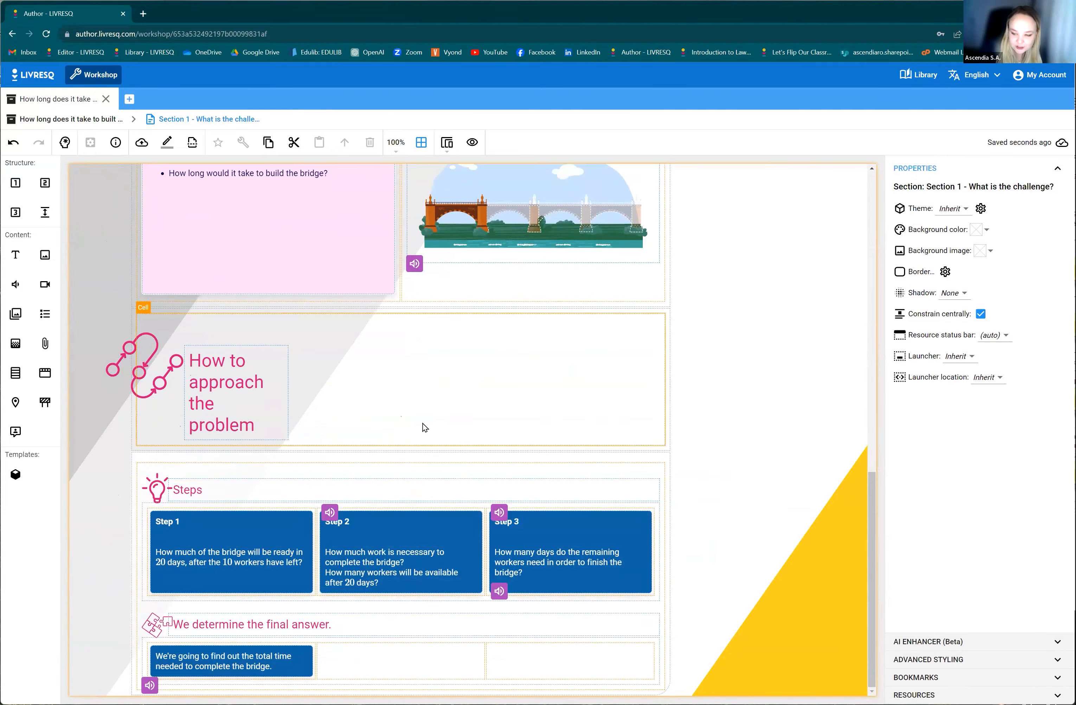
pyautogui.scroll(10, 322, 416)
pyautogui.scroll(5, 261, 426)
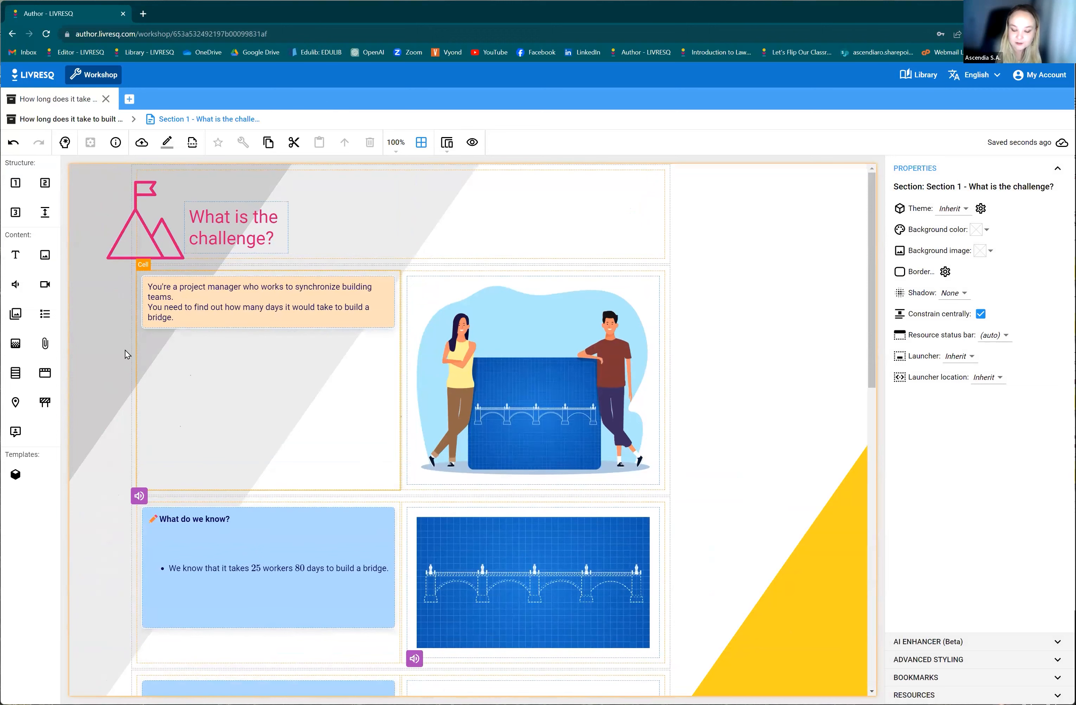
pyautogui.click(68, 120)
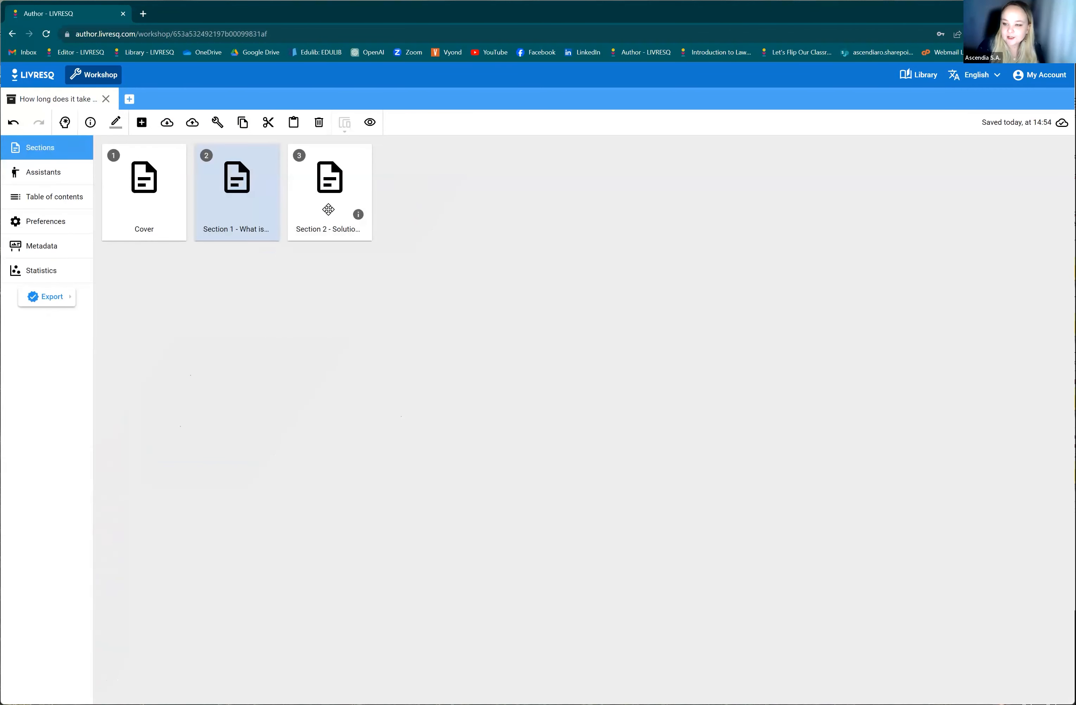